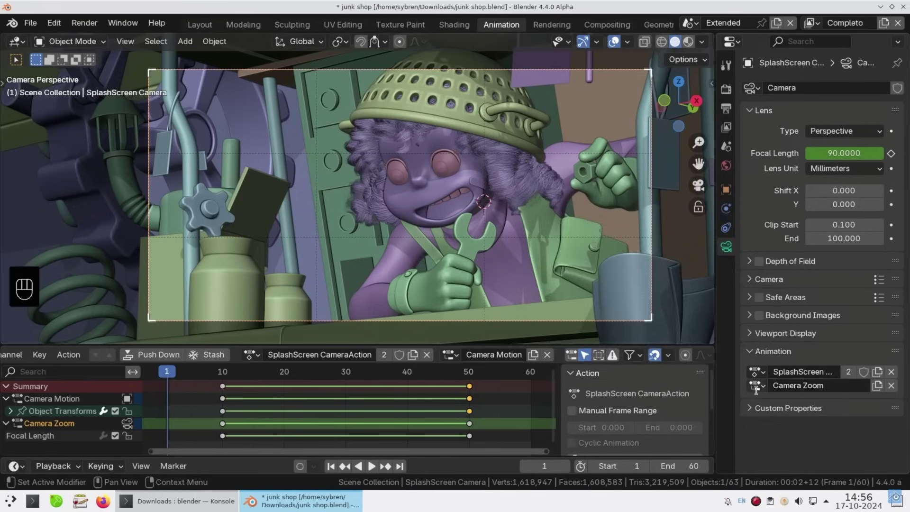
Play and scrub the retargeted mixamorig Reference animation, framing the cat and its rig in view
{"action": "left_click", "coordinate": [756, 386]}
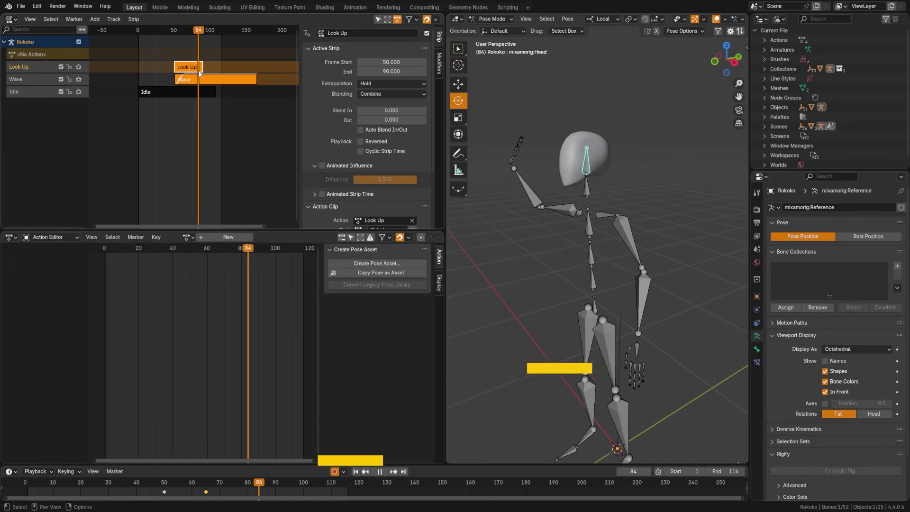
{"action": "key", "text": "space"}
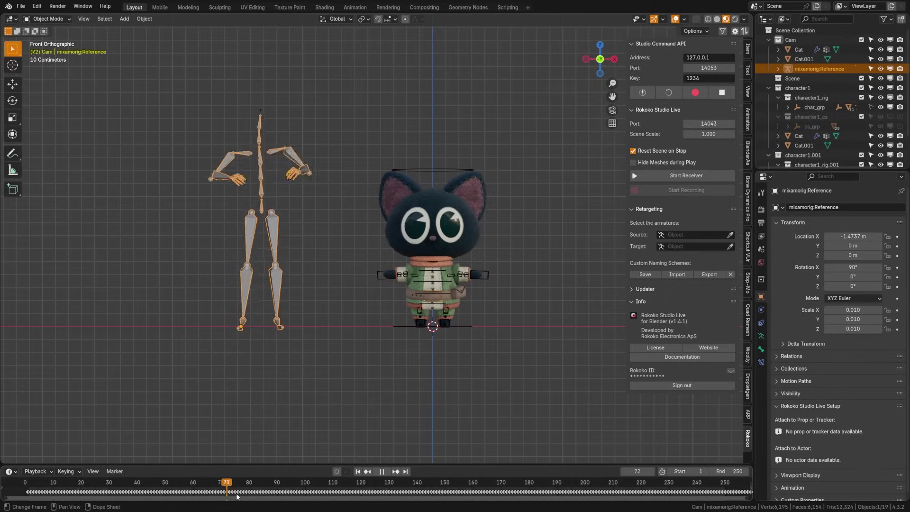
{"action": "left_click_drag", "start_coordinate": [430, 491], "coordinate": [416, 491]}
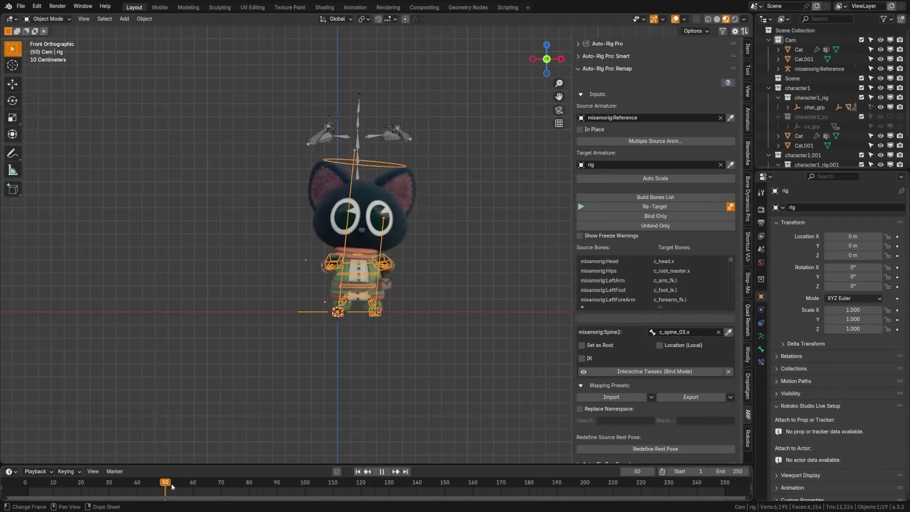
{"action": "key", "text": "space"}
{"action": "scroll", "coordinate": [326, 319], "scroll_direction": "up", "scroll_amount": 4}
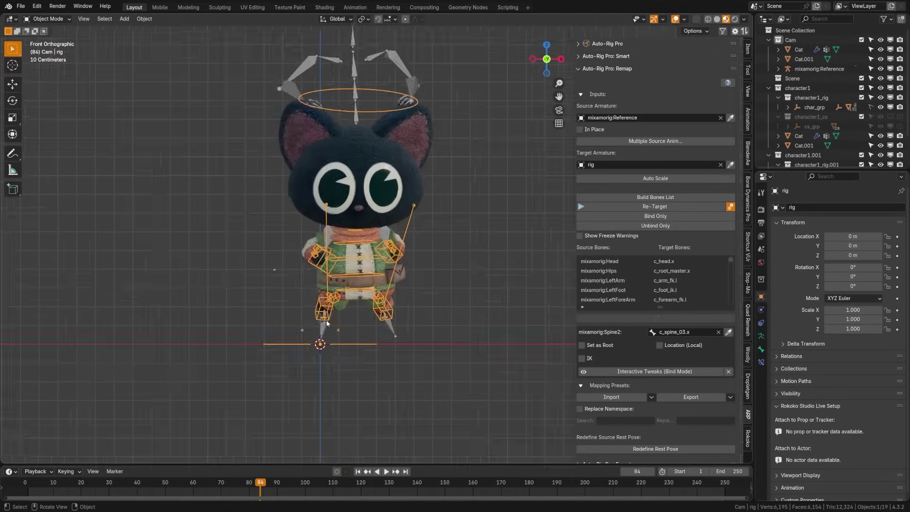
{"action": "middle_click_drag", "start_coordinate": [330, 360], "coordinate": [326, 405], "text": "shift"}
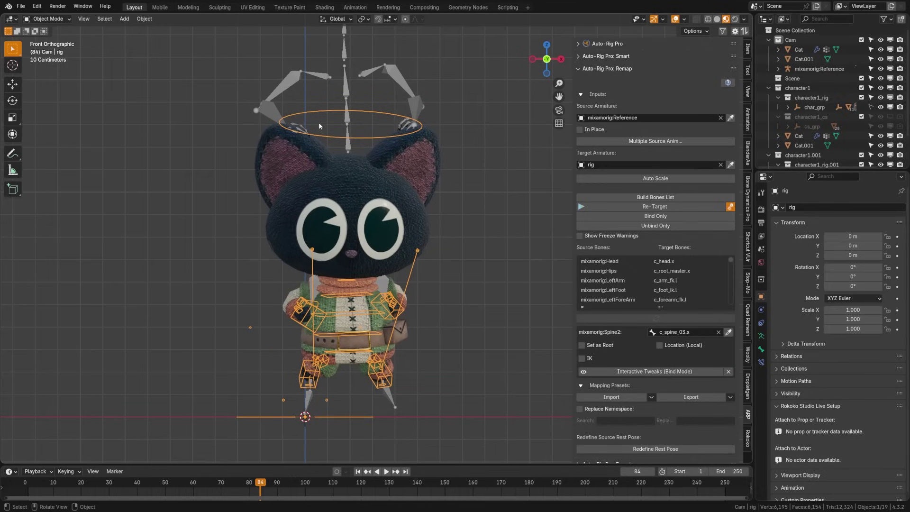
{"action": "key", "text": "space"}
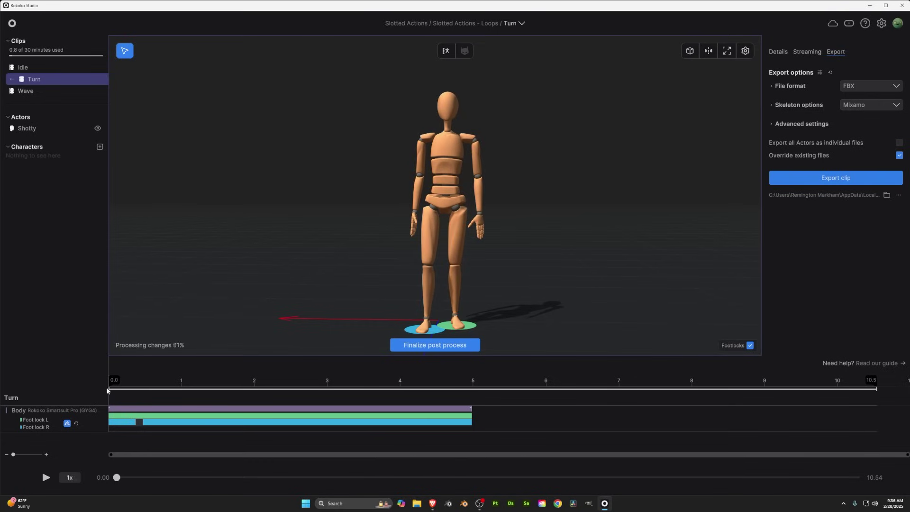
Scrub the Turn clip, assign the Ch35_nonPBR character to the recorded actor, and review its motion
{"action": "left_click_drag", "start_coordinate": [115, 392], "coordinate": [187, 398]}
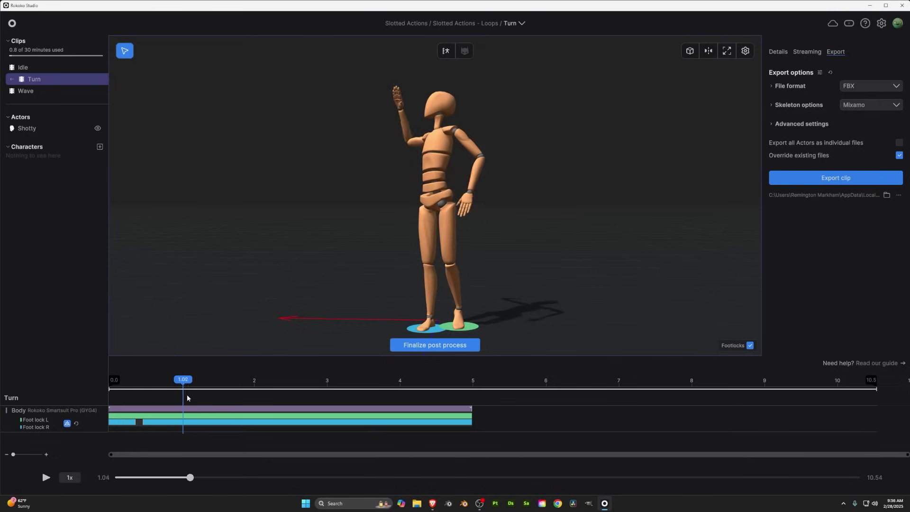
{"action": "left_click_drag", "start_coordinate": [251, 397], "coordinate": [345, 397]}
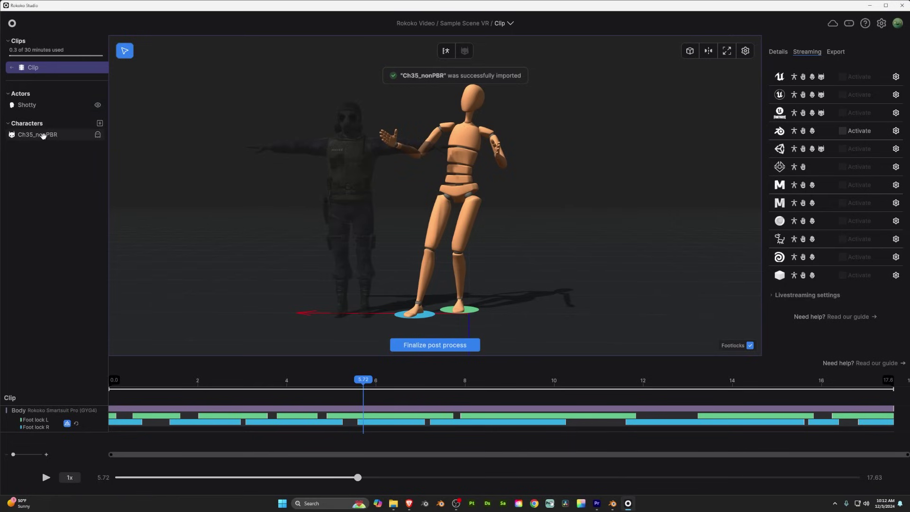
{"action": "left_click_drag", "start_coordinate": [45, 110], "coordinate": [48, 109]}
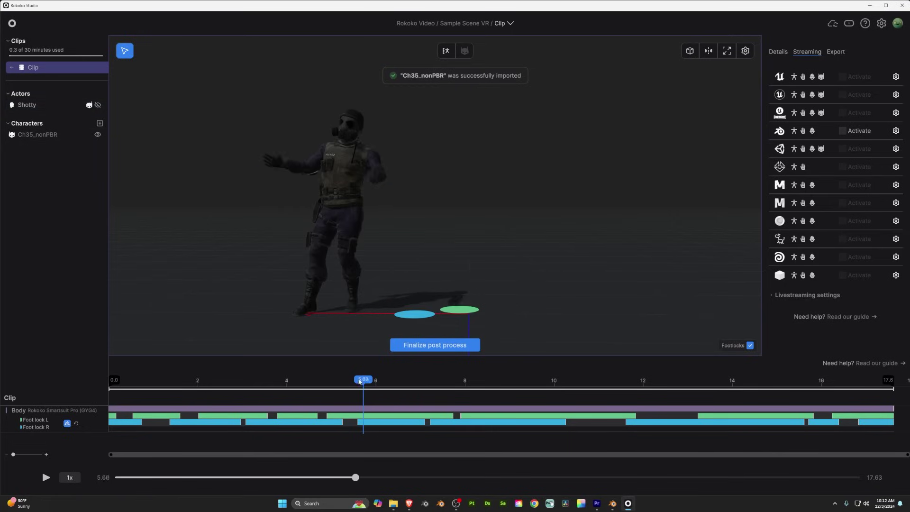
{"action": "left_click_drag", "start_coordinate": [359, 382], "coordinate": [290, 395]}
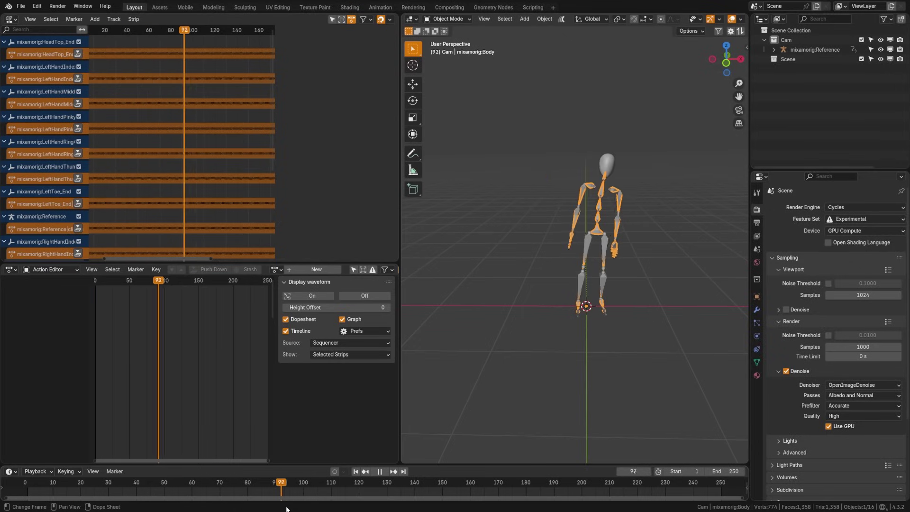
Scrub the imported animation and scroll through the Action Editor's list of mixamorig actions
{"action": "left_click_drag", "start_coordinate": [286, 510], "coordinate": [162, 511]}
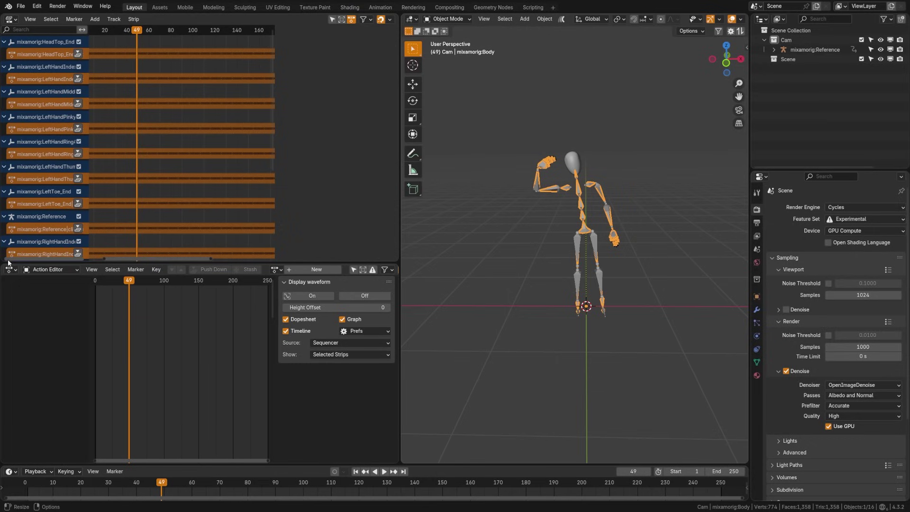
{"action": "left_click", "coordinate": [274, 270]}
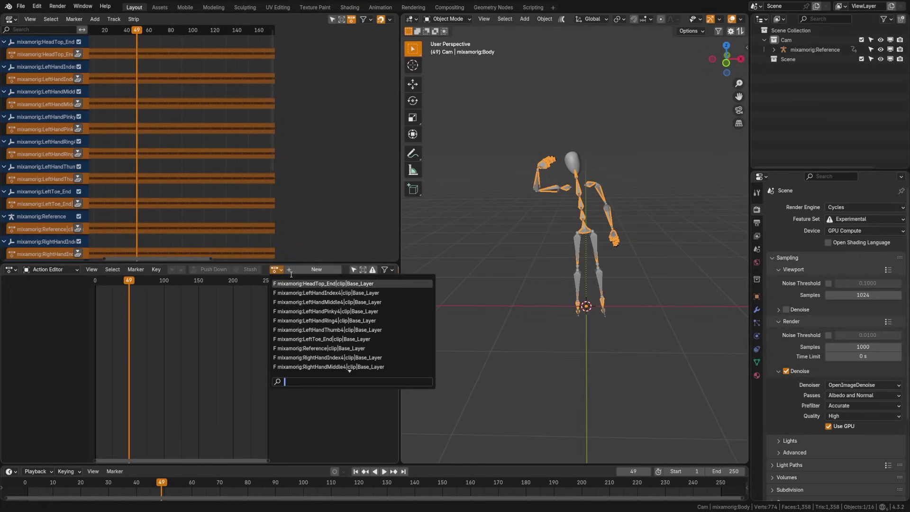
{"action": "scroll", "coordinate": [303, 300], "scroll_direction": "down", "scroll_amount": 6}
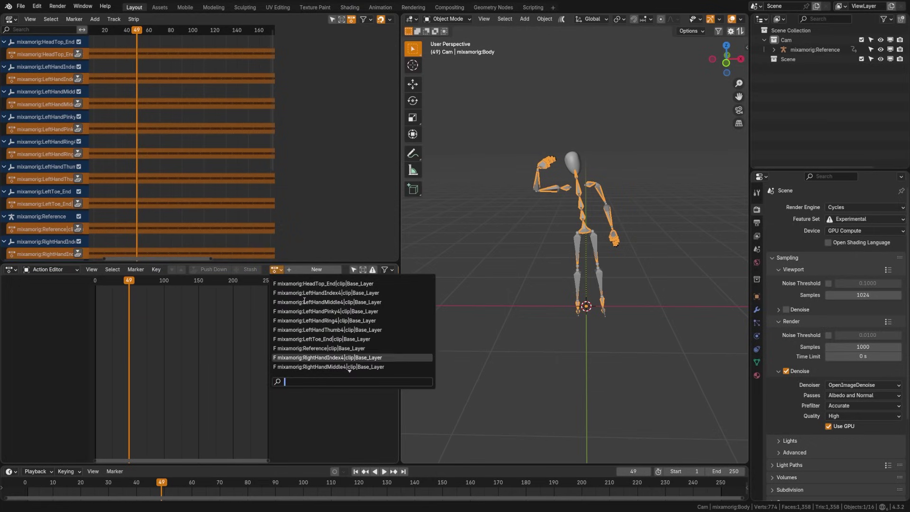
{"action": "scroll", "coordinate": [304, 300], "scroll_direction": "down", "scroll_amount": 5}
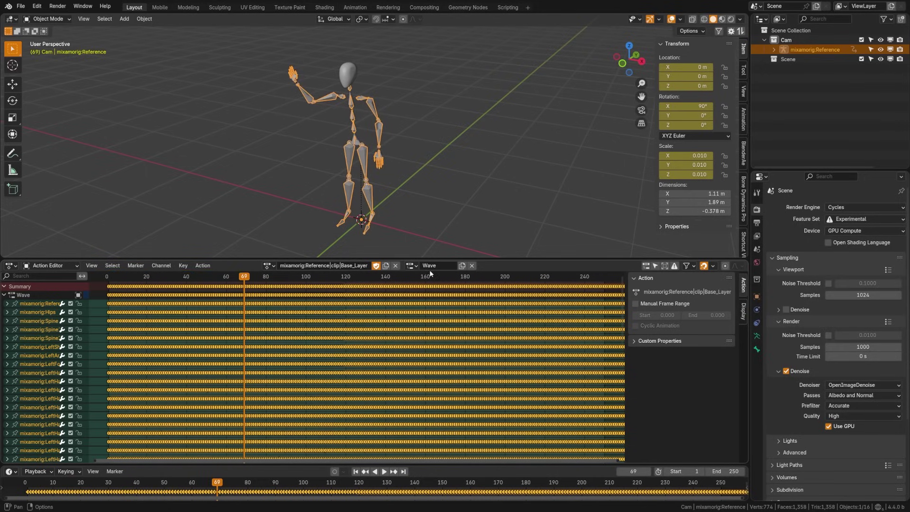
Browse the action list, toggle the Wave channel group, scrub the Wave animation, and check the slot list
{"action": "left_click", "coordinate": [269, 265]}
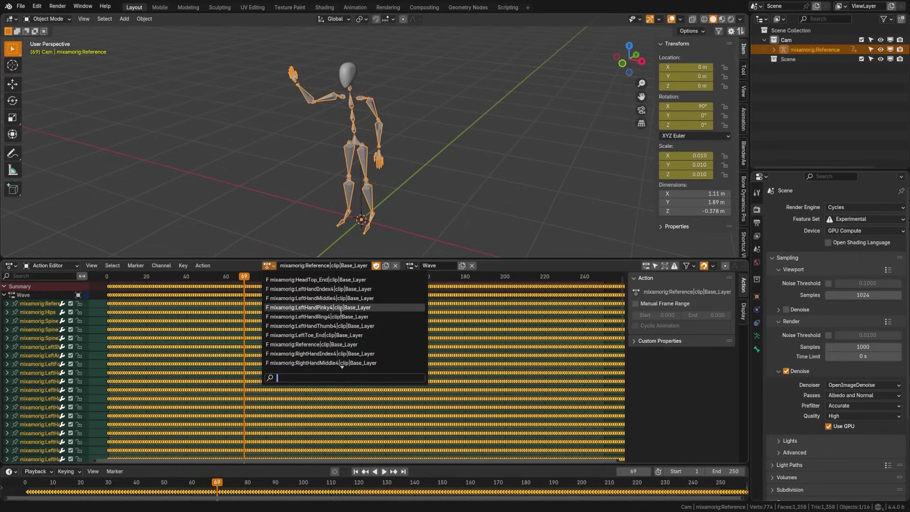
{"action": "key", "text": "Escape"}
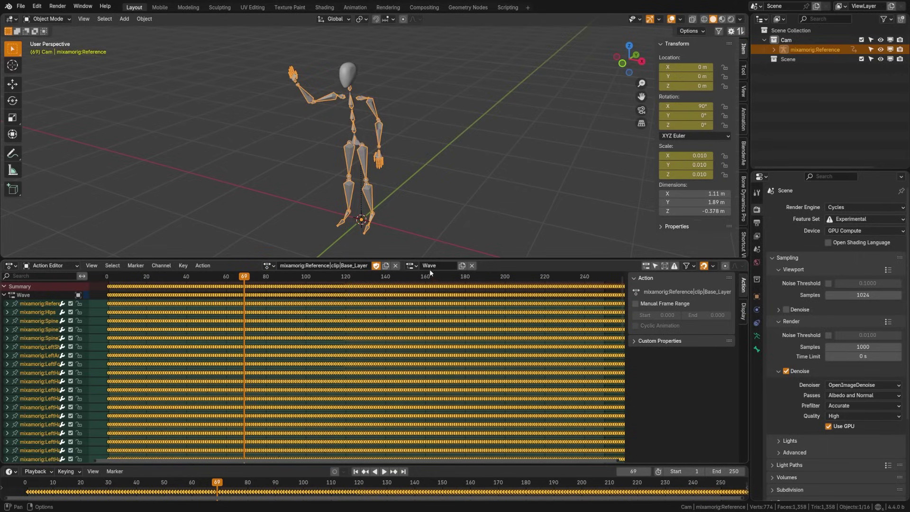
{"action": "left_click", "coordinate": [5, 296]}
{"action": "left_click", "coordinate": [4, 295]}
{"action": "left_click_drag", "start_coordinate": [141, 280], "coordinate": [356, 325]}
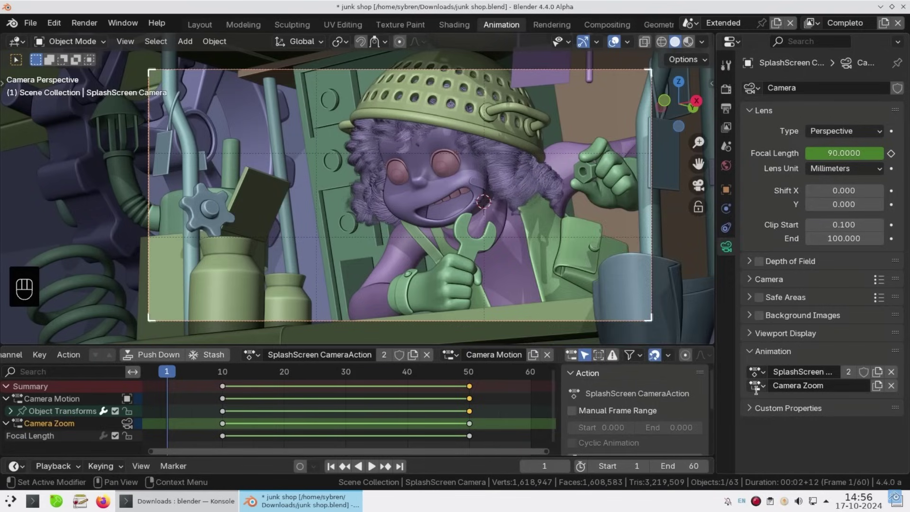
{"action": "left_click", "coordinate": [756, 386]}
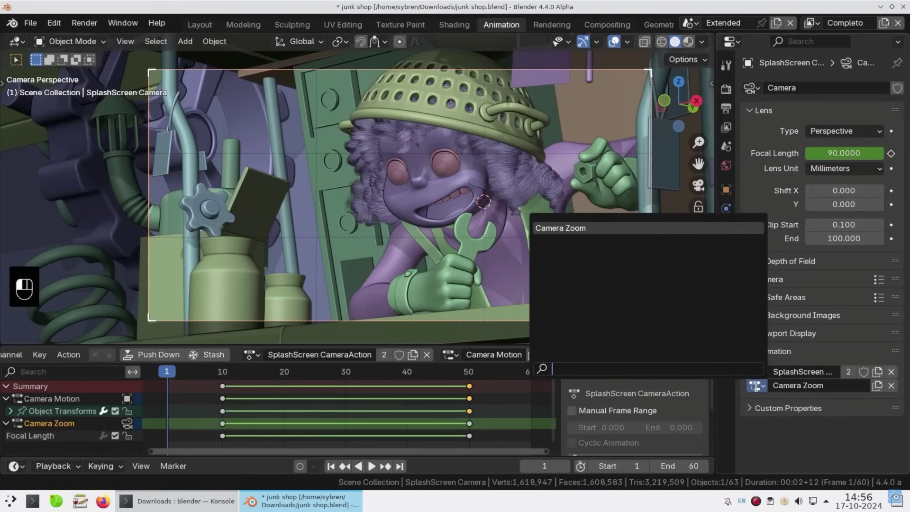
{"action": "key", "text": "Escape"}
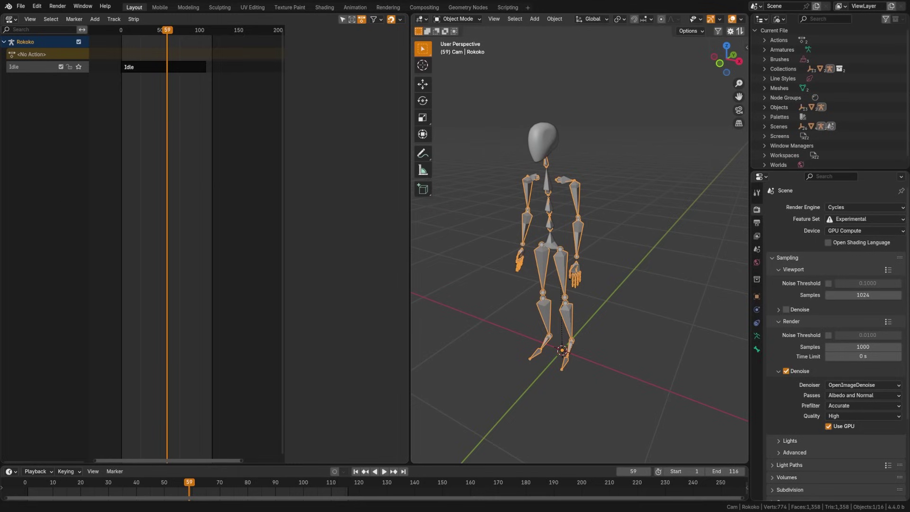
Play the idle animation from near the start and select the Rokoko and Idle tracks
{"action": "left_click", "coordinate": [45, 484]}
{"action": "key", "text": "space"}
{"action": "key", "text": "space"}
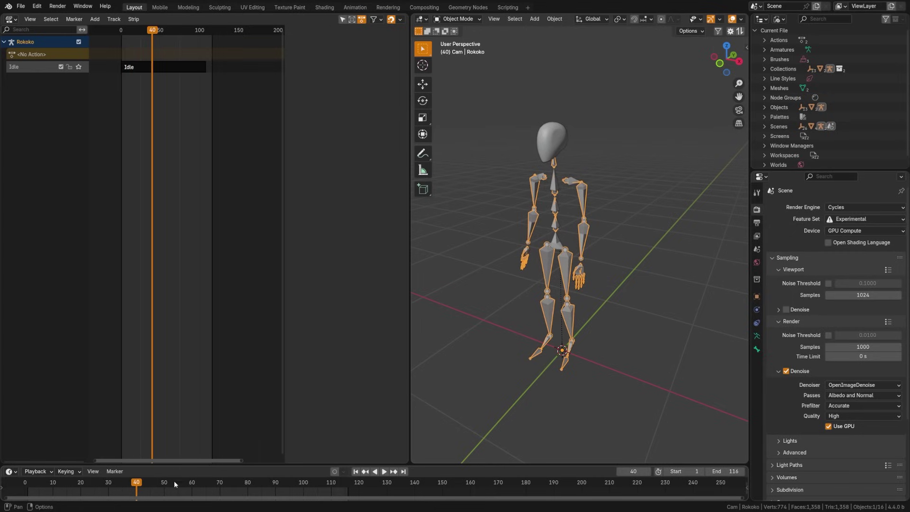
{"action": "left_click", "coordinate": [25, 43]}
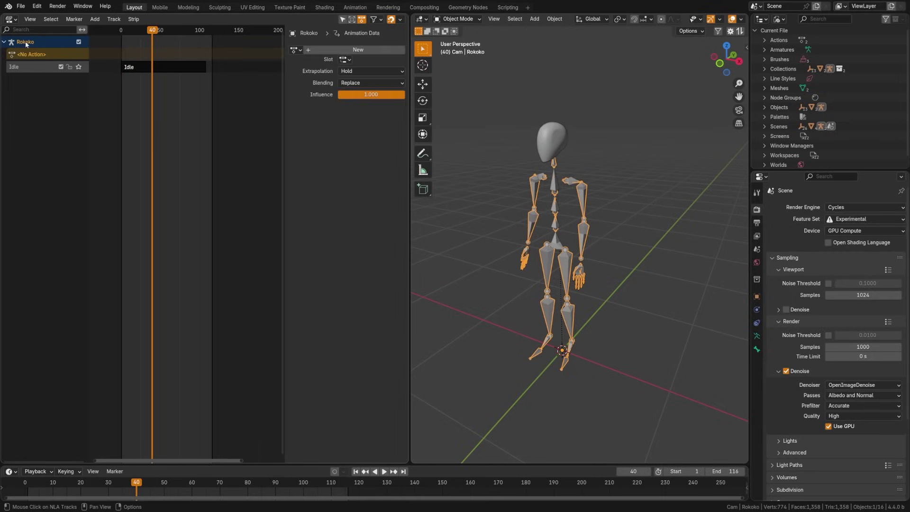
{"action": "left_click", "coordinate": [18, 67]}
{"action": "key", "text": "BackSpace"}
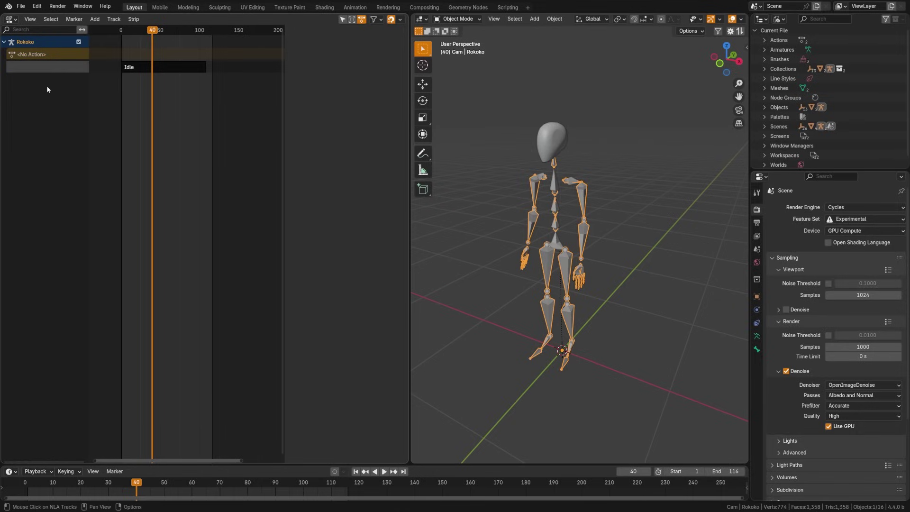
Select the Idle strip and expand its Action clip details in the sidebar
{"action": "mouse_move", "coordinate": [152, 31]}
{"action": "left_mouse_down"}
{"action": "mouse_move", "coordinate": [133, 32]}
{"action": "mouse_move", "coordinate": [171, 40]}
{"action": "mouse_move", "coordinate": [161, 33]}
{"action": "left_mouse_up"}
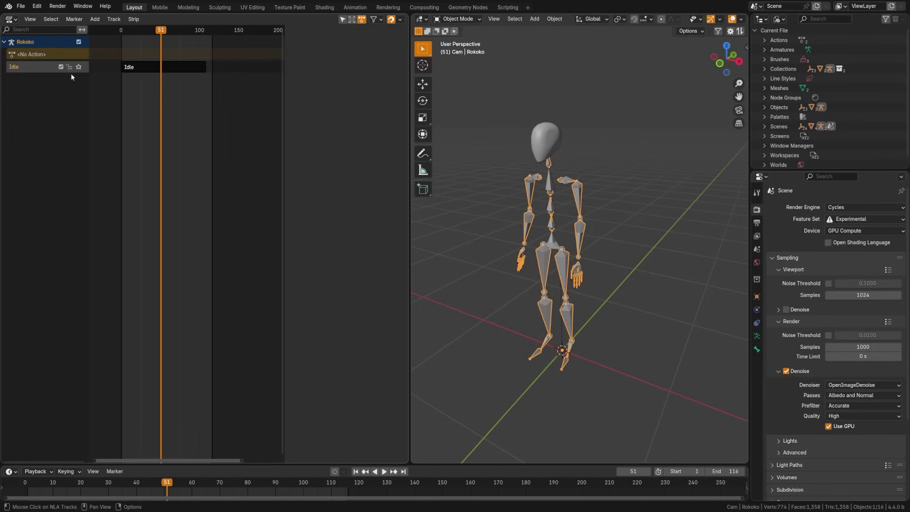
{"action": "left_click", "coordinate": [138, 67]}
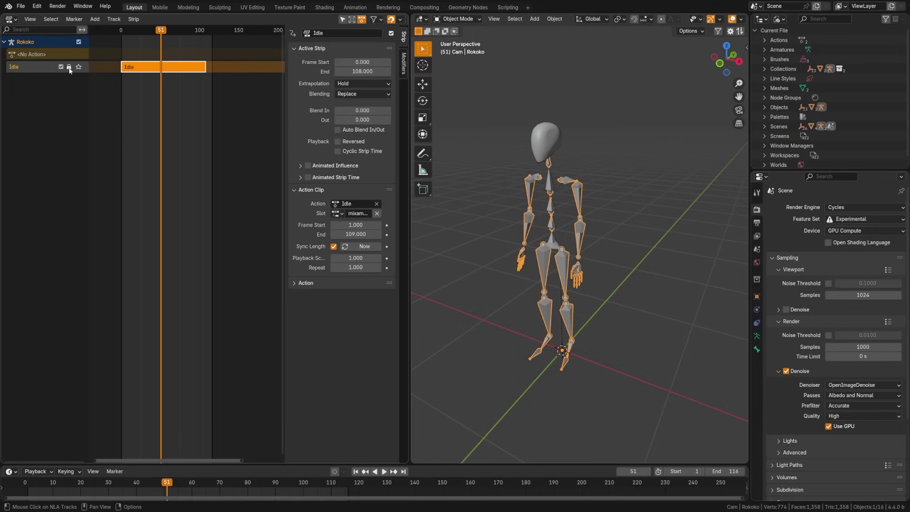
{"action": "mouse_move", "coordinate": [142, 29]}
{"action": "left_mouse_down"}
{"action": "mouse_move", "coordinate": [129, 33]}
{"action": "mouse_move", "coordinate": [152, 37]}
{"action": "mouse_move", "coordinate": [138, 42]}
{"action": "left_mouse_up"}
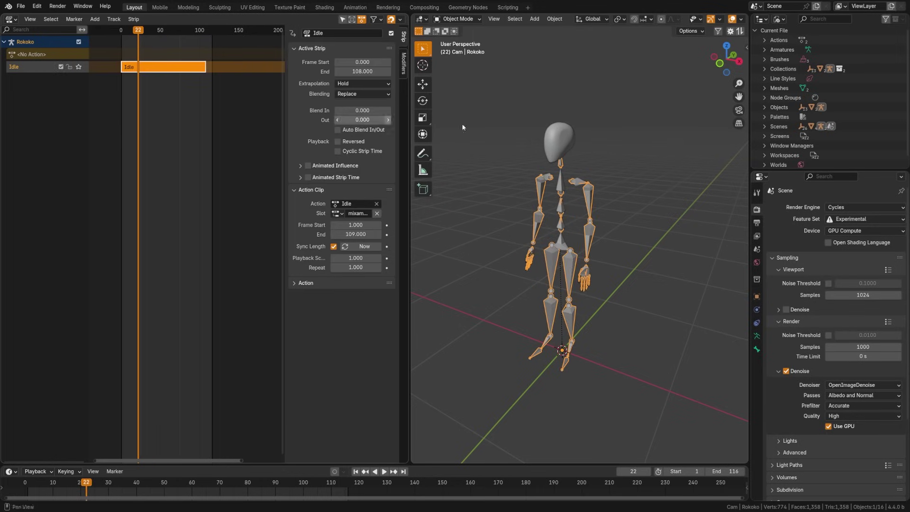
{"action": "left_click", "coordinate": [311, 283]}
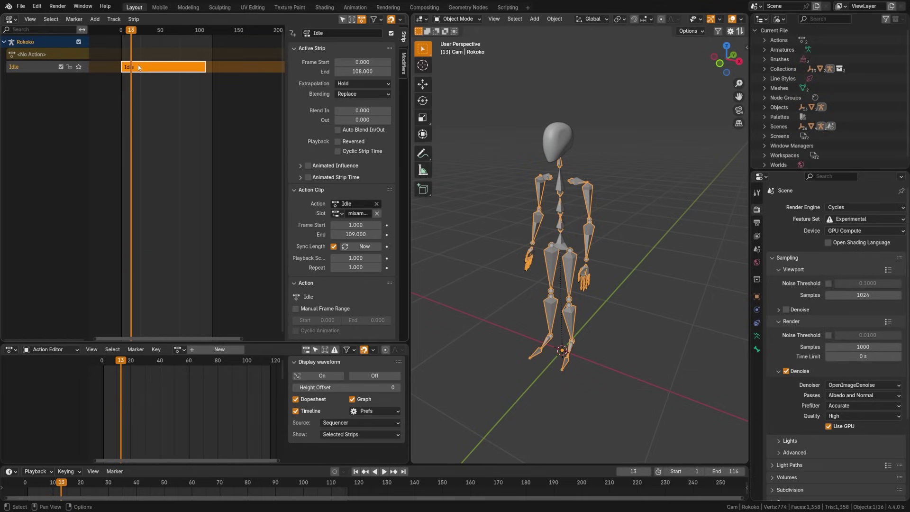
{"action": "left_click_drag", "start_coordinate": [135, 71], "coordinate": [185, 102]}
{"action": "right_click", "coordinate": [184, 103]}
{"action": "key", "text": "Tab"}
{"action": "key", "text": "space"}
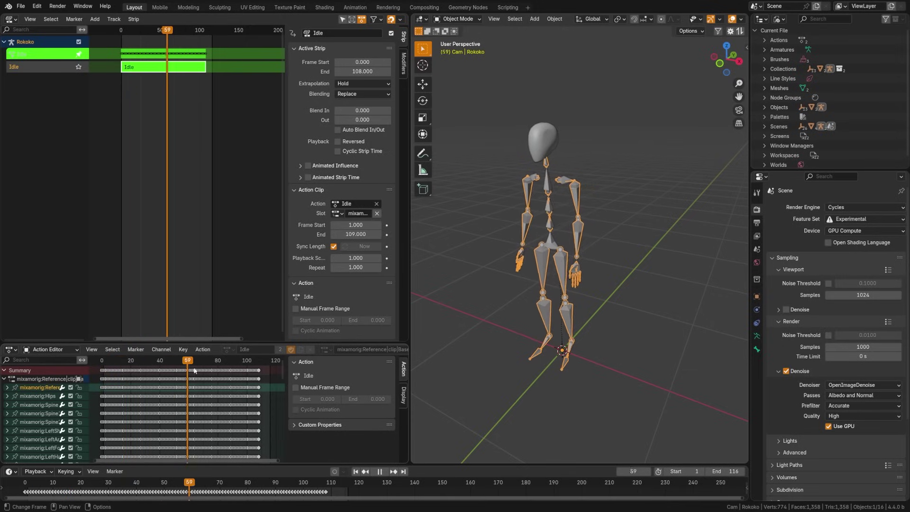
{"action": "key", "text": "space"}
{"action": "key", "text": "Tab"}
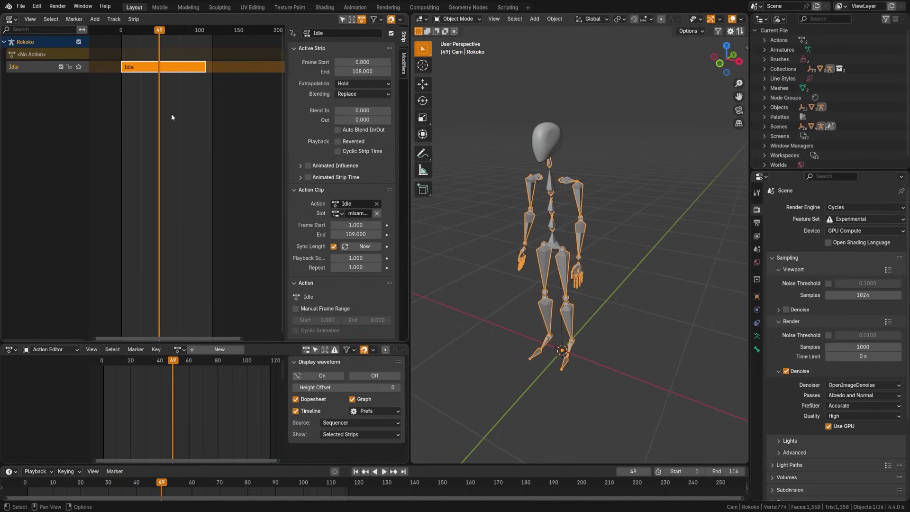
{"action": "left_click", "coordinate": [10, 350]}
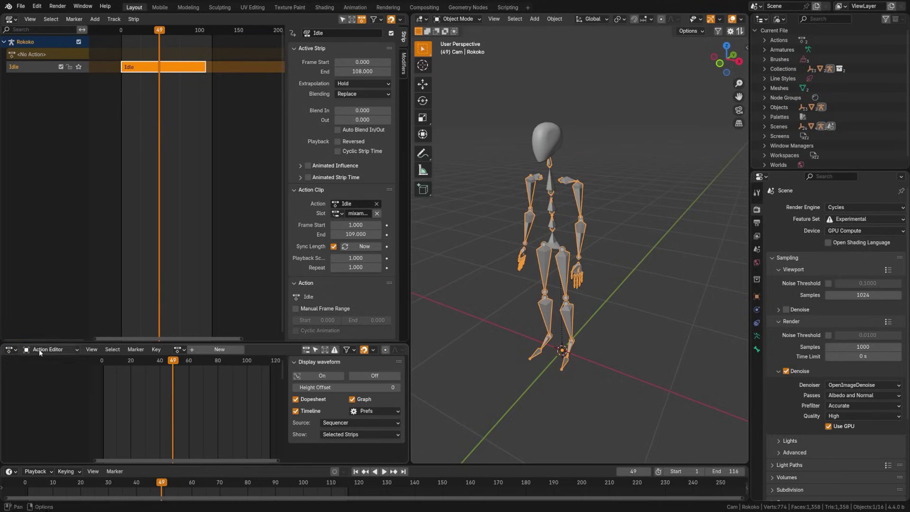
{"action": "left_click", "coordinate": [39, 349]}
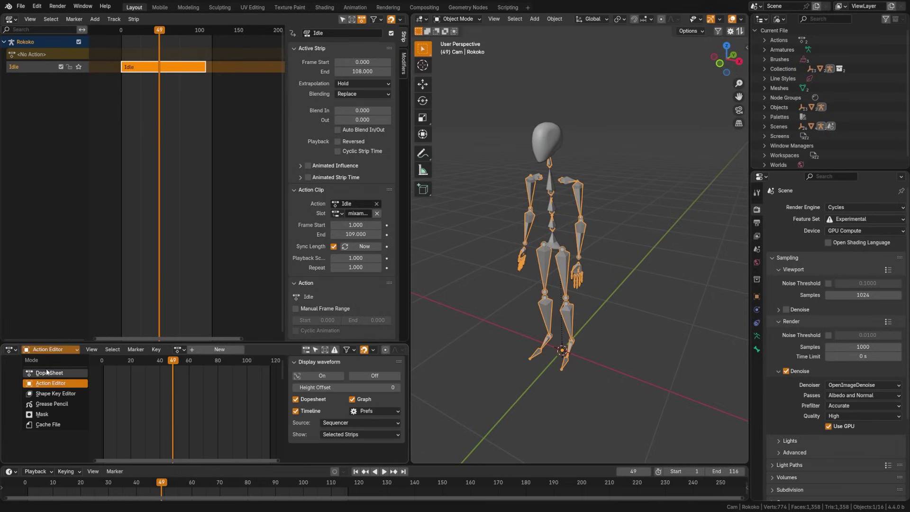
{"action": "left_click", "coordinate": [179, 349]}
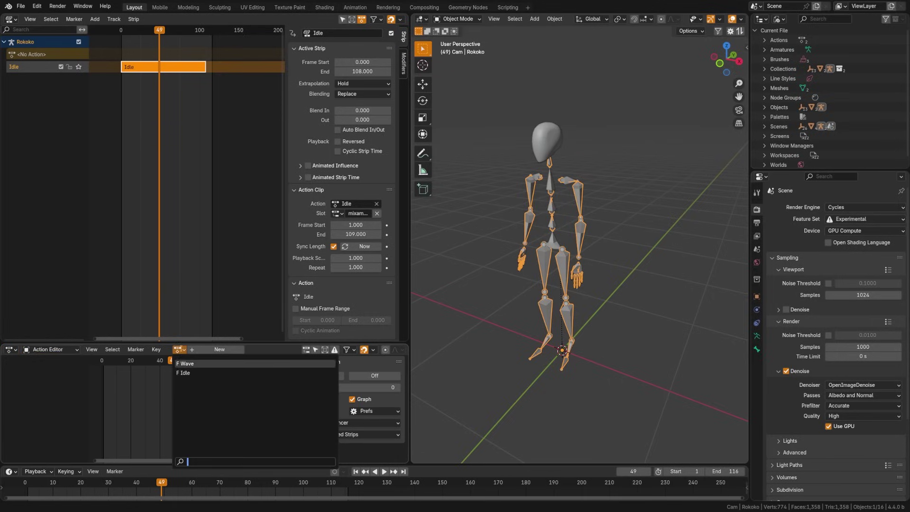
{"action": "left_click", "coordinate": [147, 101]}
{"action": "left_click", "coordinate": [134, 69]}
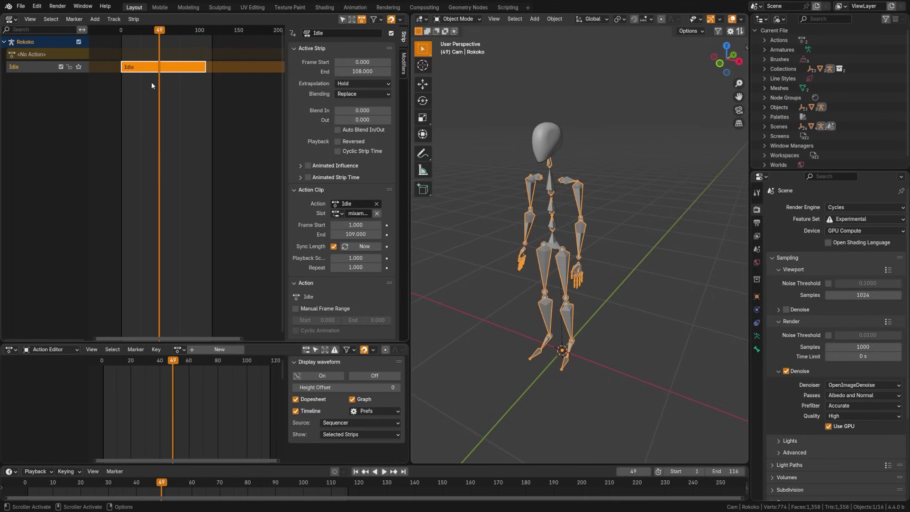
{"action": "key", "text": "Tab"}
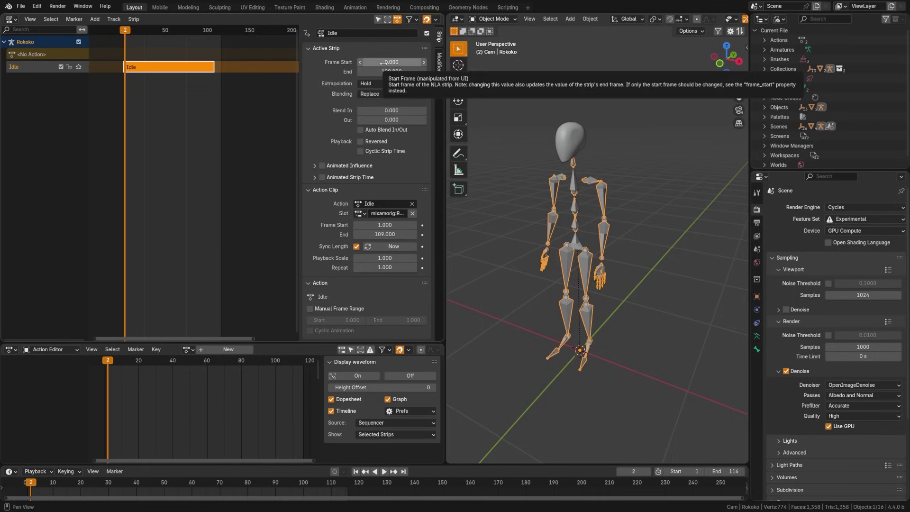
Try shifting and shortening the Idle strip, then undo the timing changes
{"action": "left_click_drag", "start_coordinate": [379, 62], "coordinate": [511, 62]}
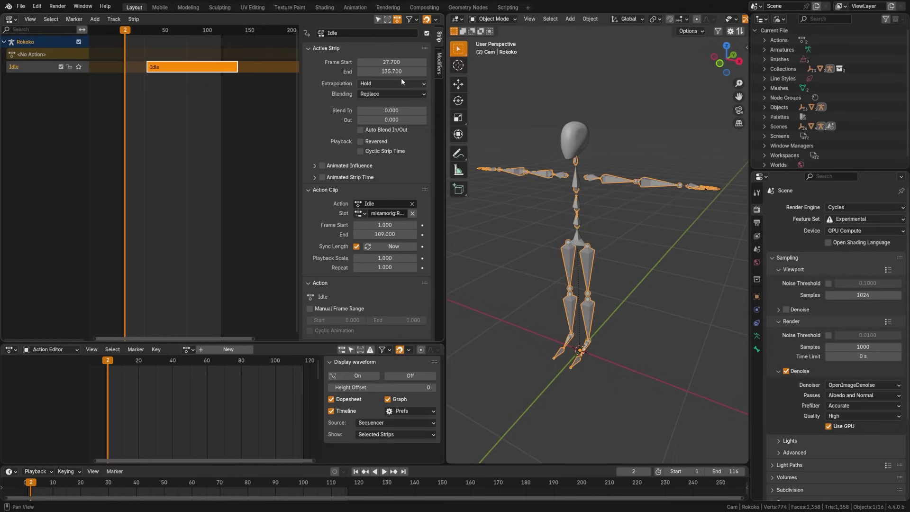
{"action": "left_click_drag", "start_coordinate": [391, 71], "coordinate": [221, 71]}
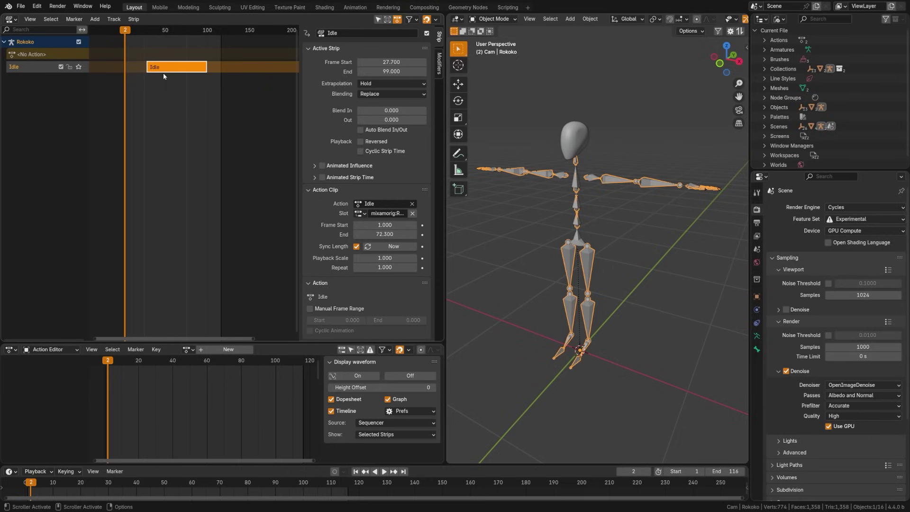
{"action": "key", "text": "g"}
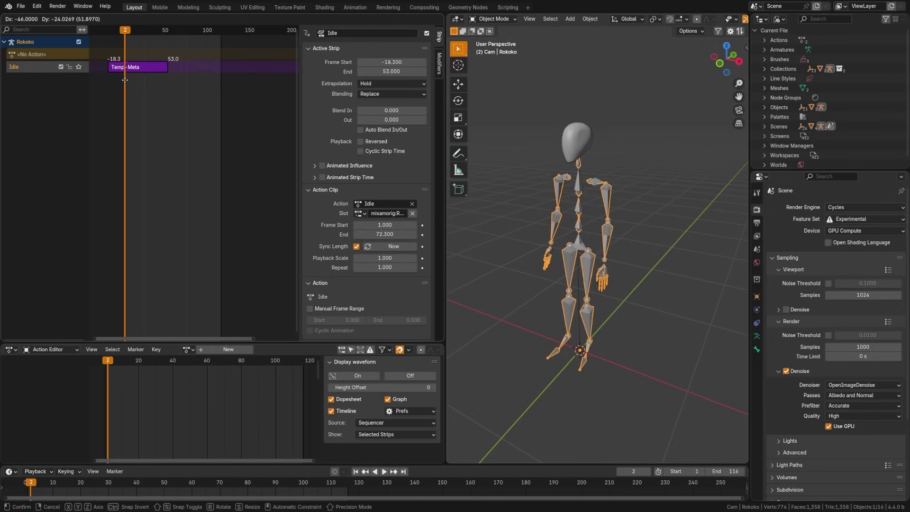
{"action": "key", "text": "Escape"}
{"action": "left_click", "coordinate": [180, 68]}
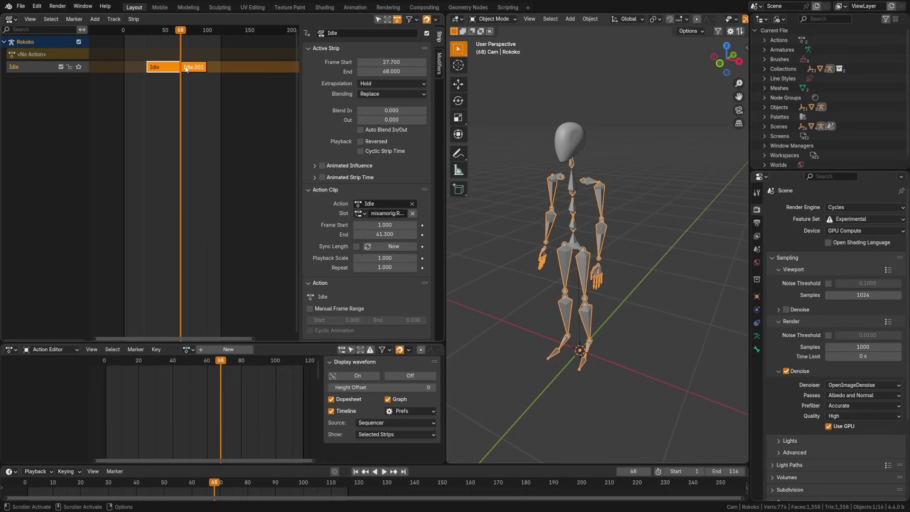
{"action": "key", "text": "ctrl+z"}
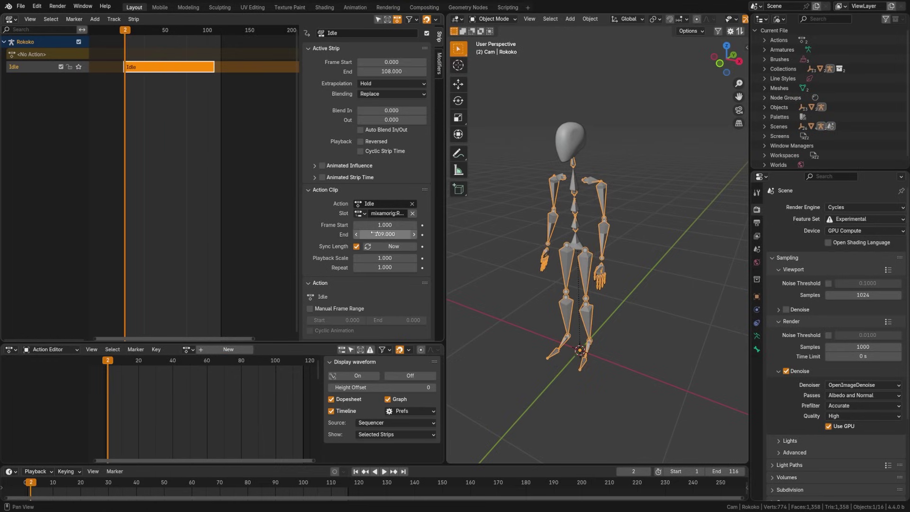
Set the Idle action clip's start frame to 50 and preview the playback
{"action": "left_click_drag", "start_coordinate": [386, 225], "coordinate": [436, 226]}
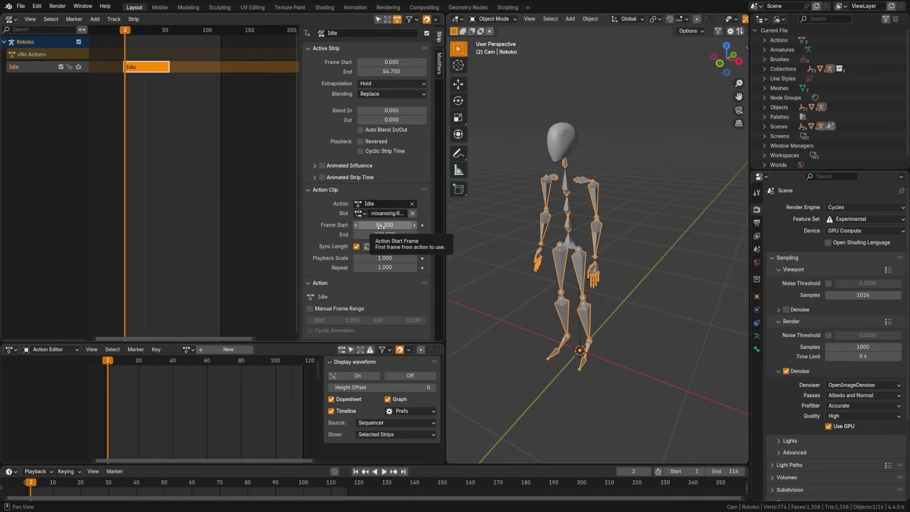
{"action": "left_click", "coordinate": [382, 226]}
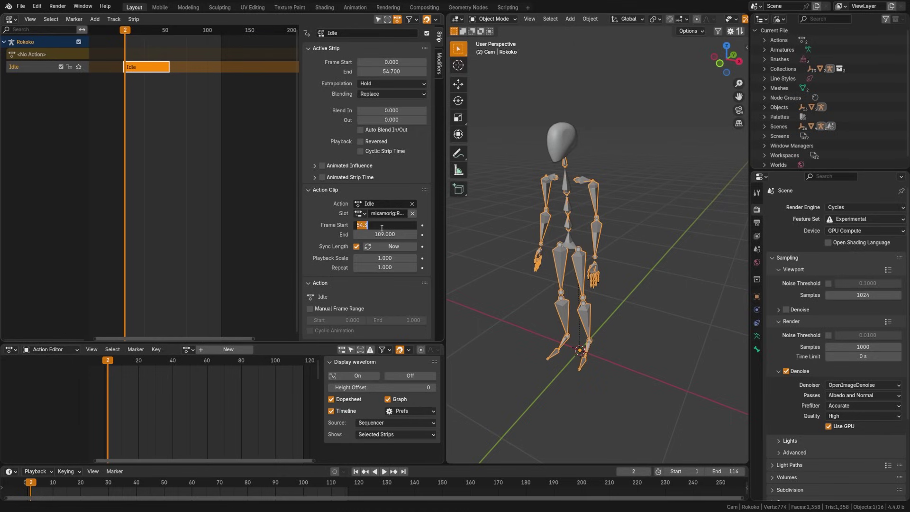
{"action": "type", "text": "50"}
{"action": "key", "text": "Return"}
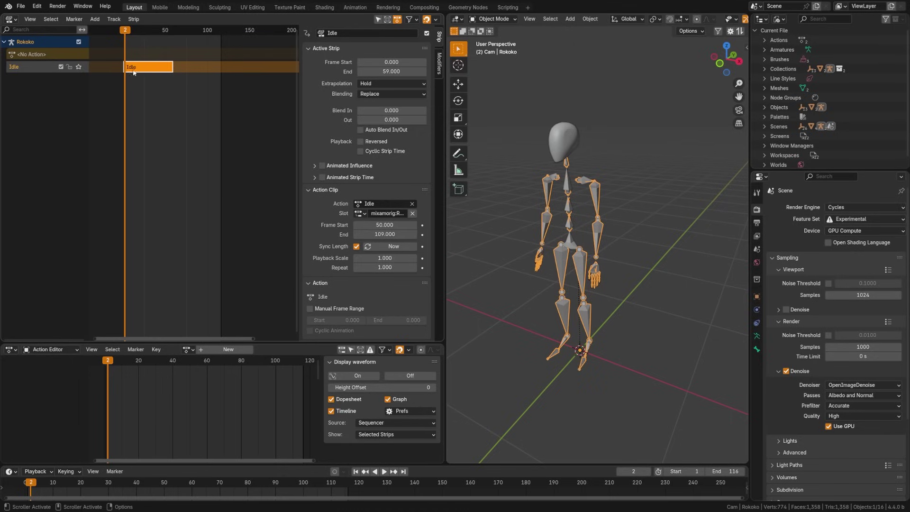
{"action": "key", "text": "space"}
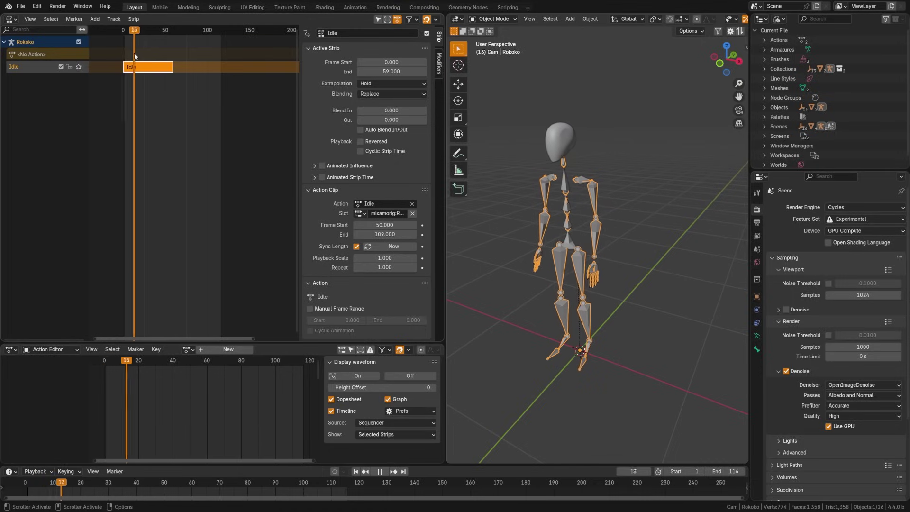
{"action": "key", "text": "shift+Left"}
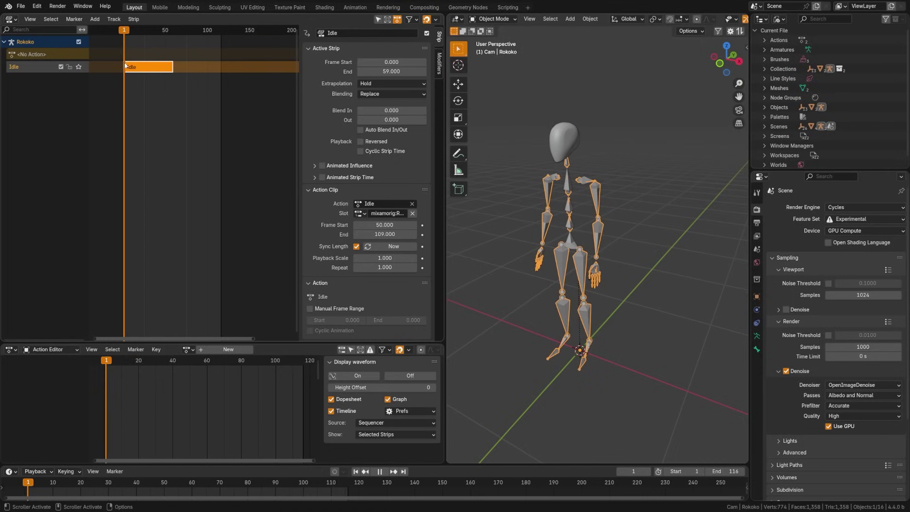
{"action": "key", "text": "Escape"}
Set the Idle action clip's end frame to 75 and preview the trimmed animation
{"action": "left_click_drag", "start_coordinate": [384, 234], "coordinate": [379, 234]}
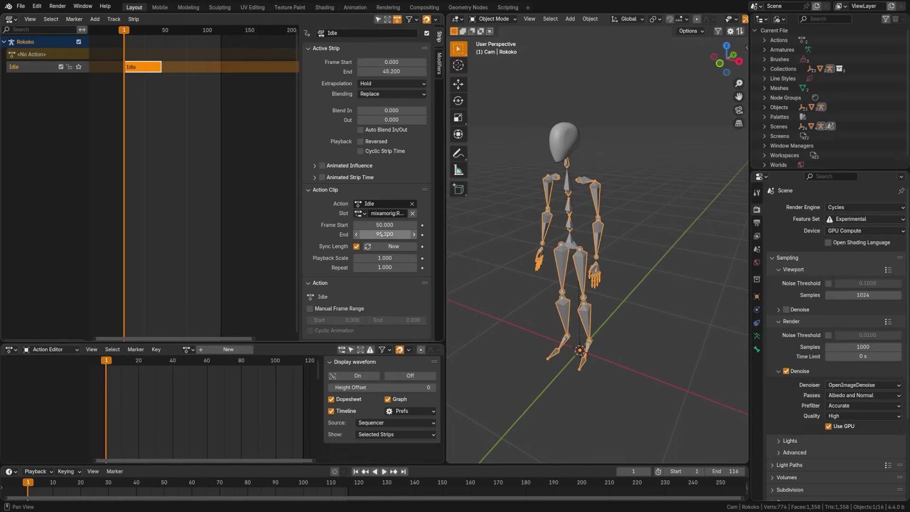
{"action": "left_click", "coordinate": [387, 234]}
{"action": "type", "text": "75"}
{"action": "key", "text": "Return"}
{"action": "key", "text": "space"}
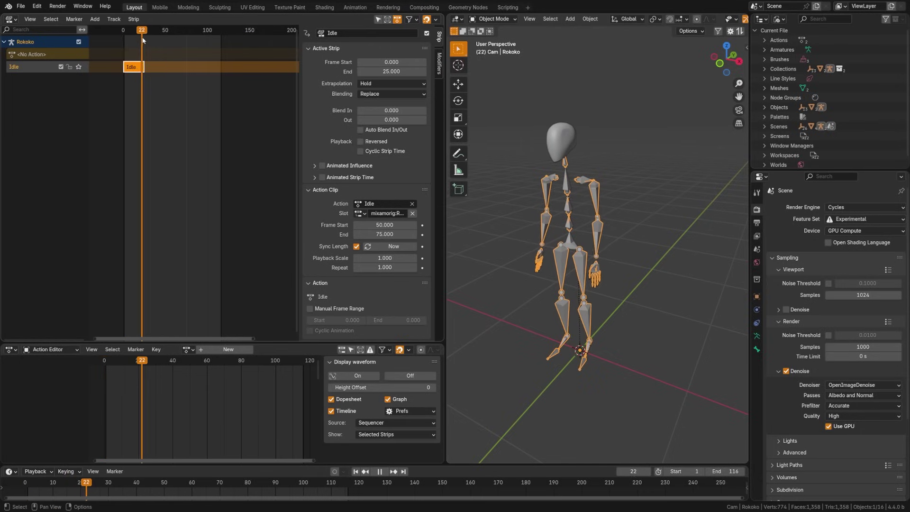
{"action": "key", "text": "space"}
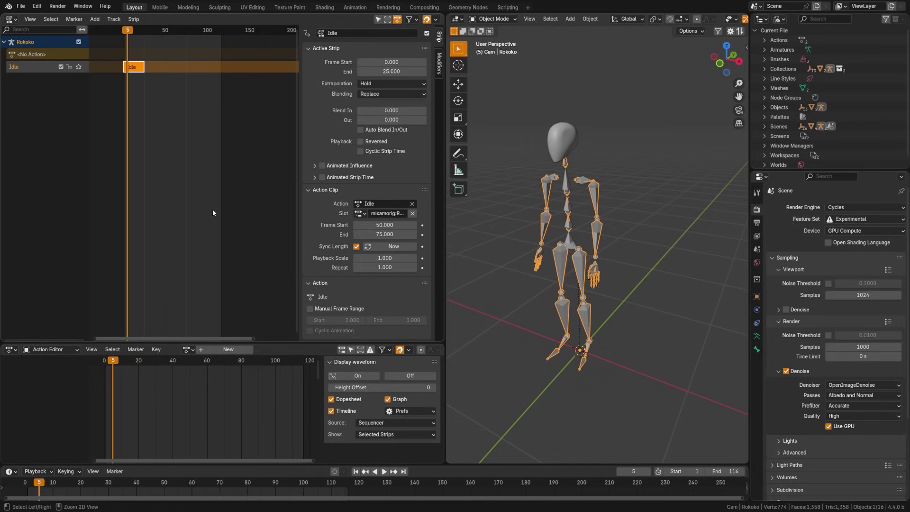
Sync the Idle clip to the full action length and preview it reversed, then un-reverse it
{"action": "key", "text": "Left"}
{"action": "key", "text": "Left"}
{"action": "key", "text": "Left"}
{"action": "left_click", "coordinate": [393, 246]}
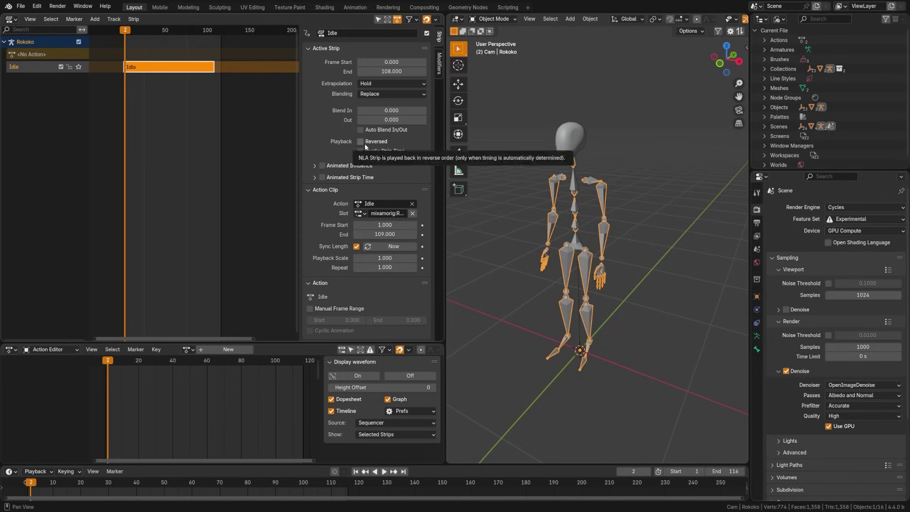
{"action": "left_click", "coordinate": [362, 142]}
{"action": "mouse_move", "coordinate": [127, 30]}
{"action": "left_mouse_down"}
{"action": "mouse_move", "coordinate": [189, 38]}
{"action": "mouse_move", "coordinate": [127, 37]}
{"action": "left_mouse_up"}
{"action": "left_click", "coordinate": [361, 142]}
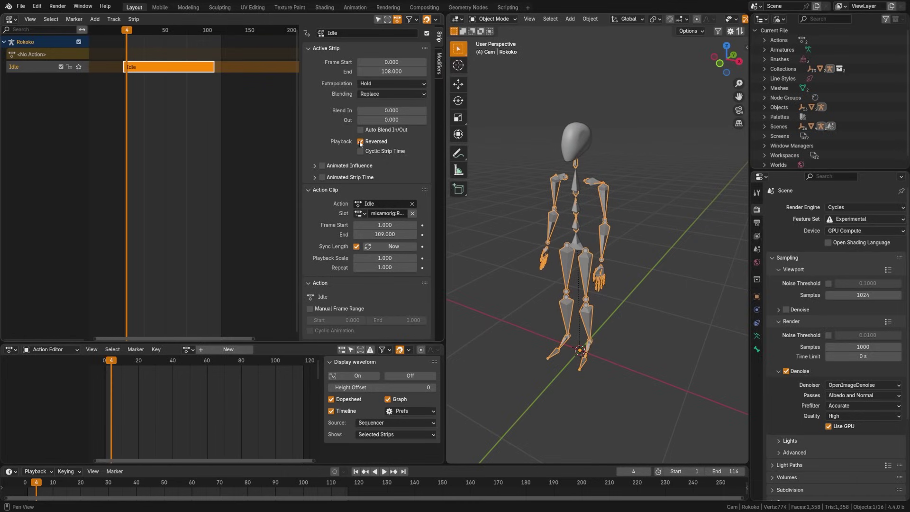
Enable Animated Strip Time, keying Strip Time 0 at frame 1 and 108 at frame 108
{"action": "left_click", "coordinate": [322, 179]}
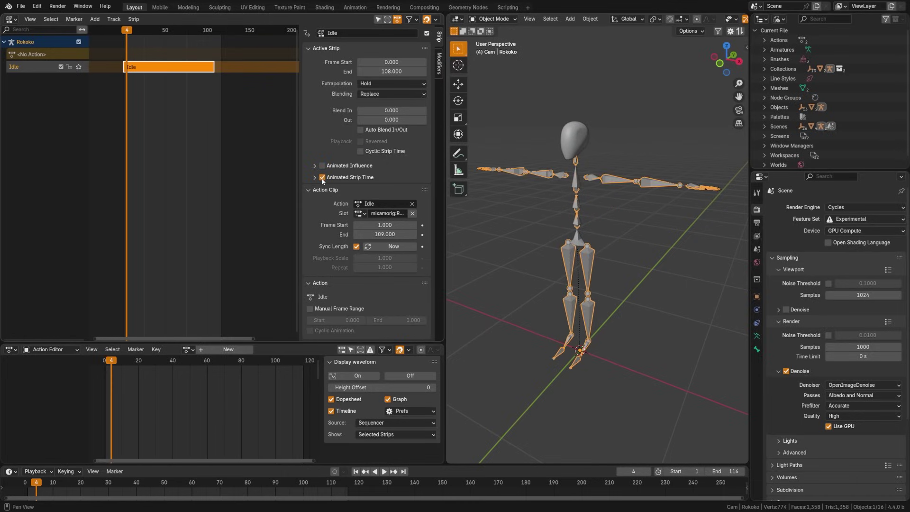
{"action": "left_click", "coordinate": [314, 177]}
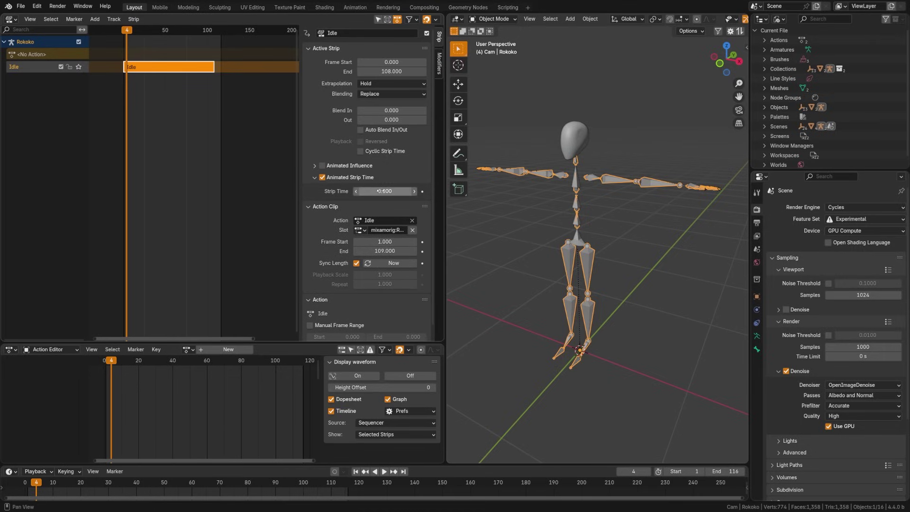
{"action": "left_click", "coordinate": [355, 472]}
{"action": "left_click", "coordinate": [422, 192]}
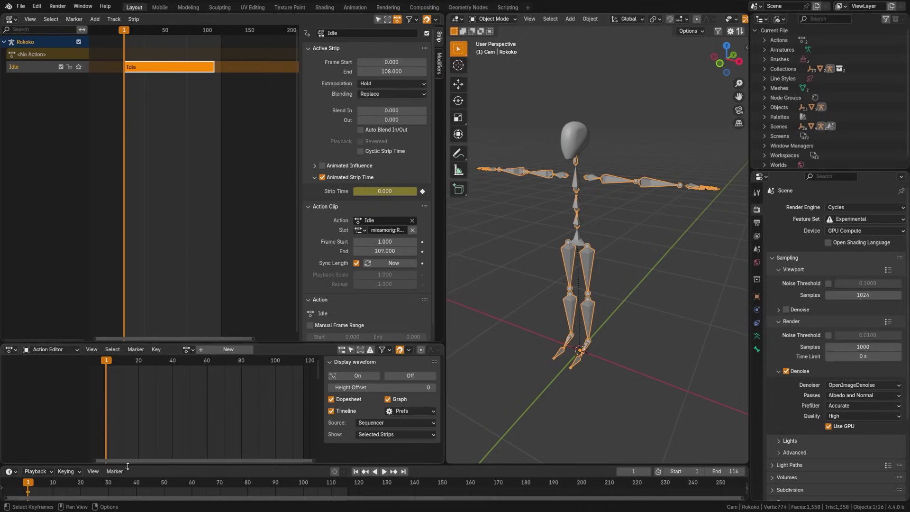
{"action": "left_click_drag", "start_coordinate": [296, 494], "coordinate": [320, 492]}
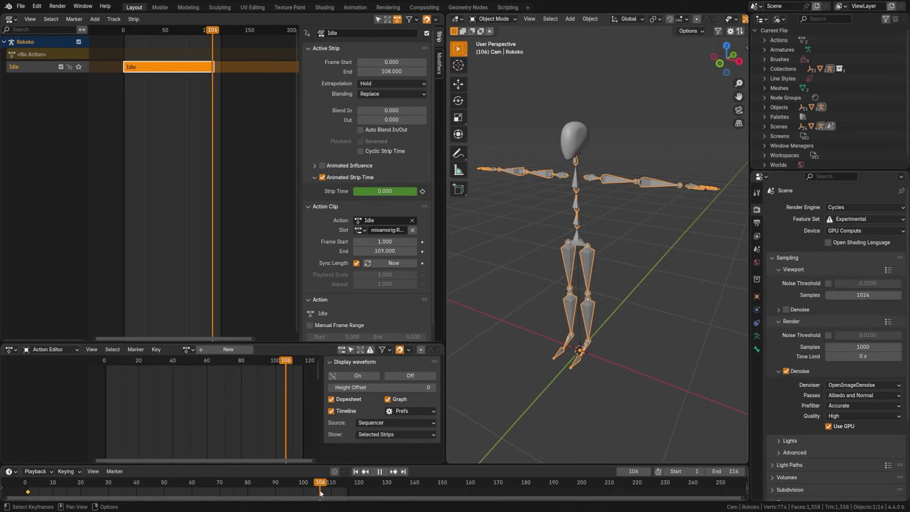
{"action": "left_click", "coordinate": [379, 471]}
{"action": "left_click", "coordinate": [388, 191]}
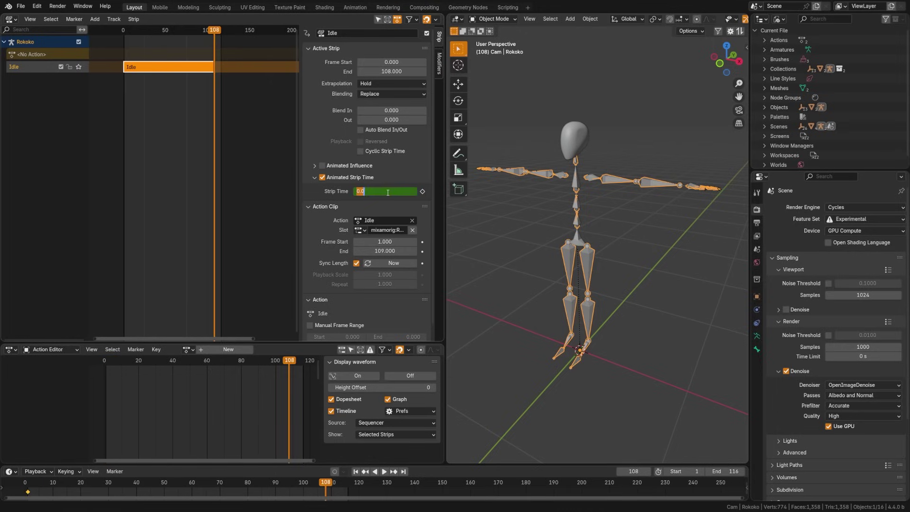
{"action": "type", "text": "108"}
{"action": "key", "text": "Return"}
{"action": "key", "text": "i"}
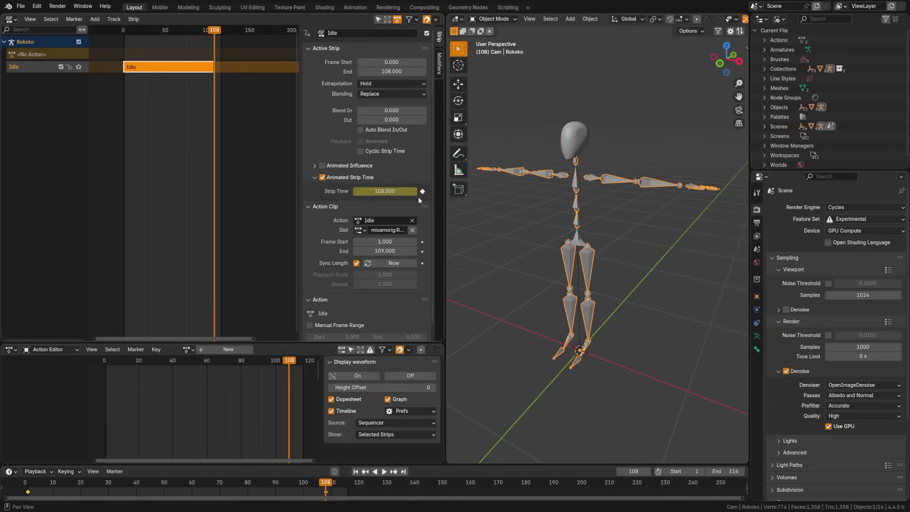
Move the end strip-time key to frame 64, preview, then turn Animated Strip Time off
{"action": "left_click_drag", "start_coordinate": [87, 488], "coordinate": [61, 487]}
{"action": "left_click_drag", "start_coordinate": [307, 490], "coordinate": [202, 492]}
{"action": "key", "text": "space"}
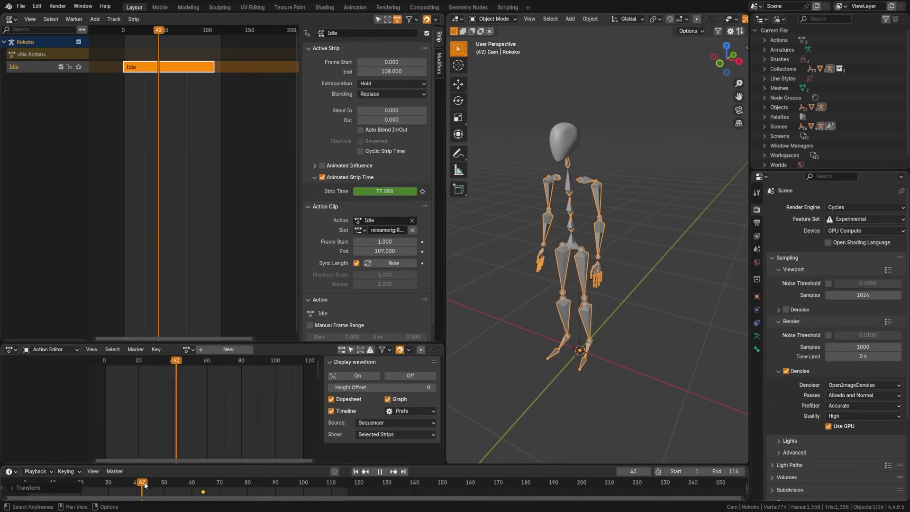
{"action": "key", "text": "space"}
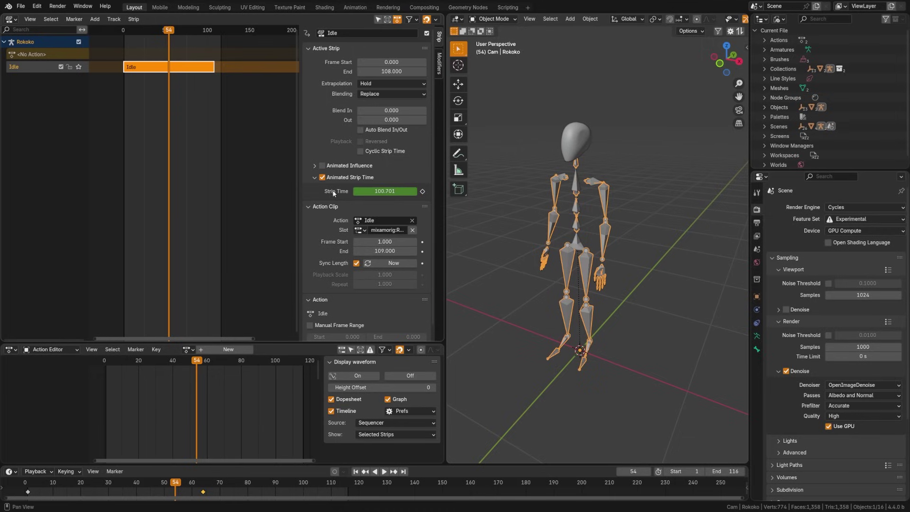
{"action": "left_click", "coordinate": [322, 178]}
{"action": "left_click", "coordinate": [315, 177]}
{"action": "left_click", "coordinate": [126, 31]}
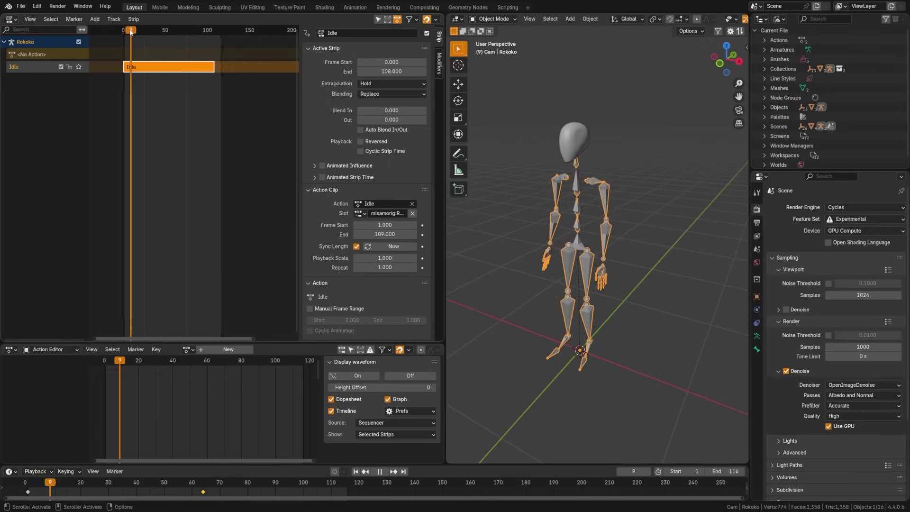
Play the animation, then in tweak mode delete the Idle action's keyframes after frame 60
{"action": "key", "text": "space"}
{"action": "key", "text": "space"}
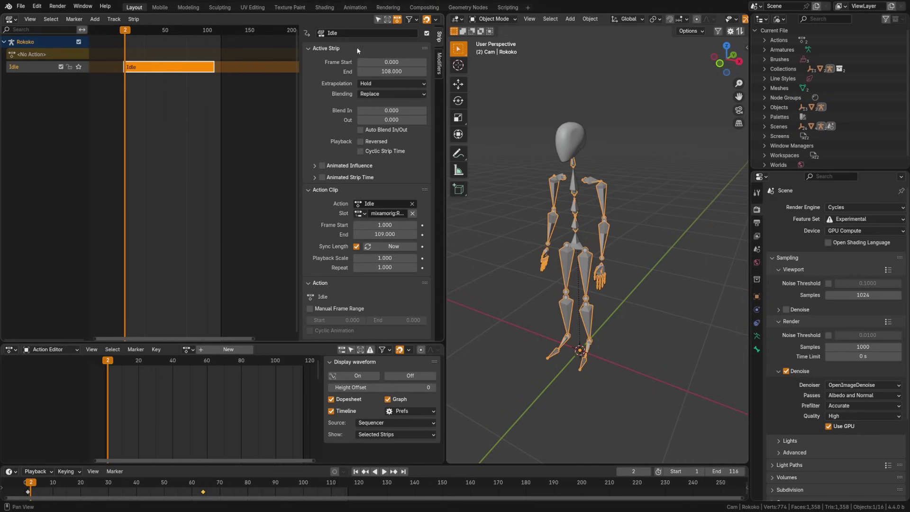
{"action": "key", "text": "Tab"}
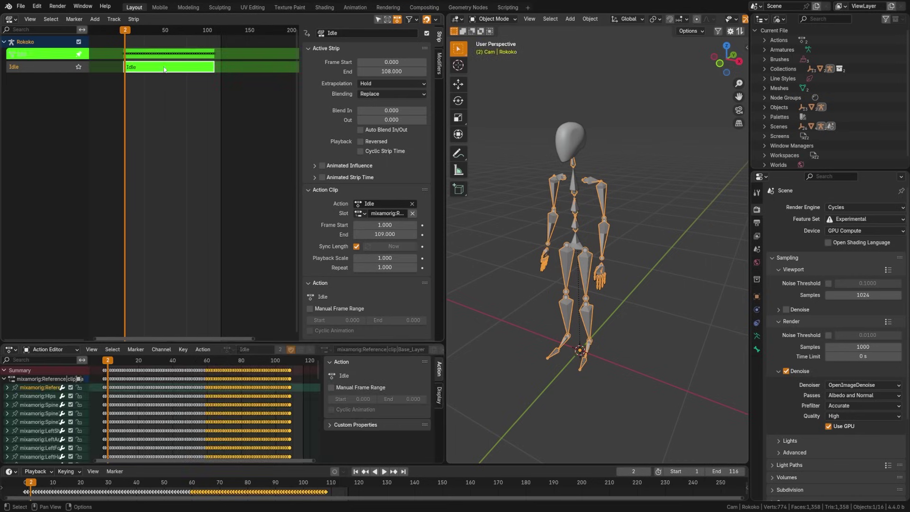
{"action": "key", "text": "Delete"}
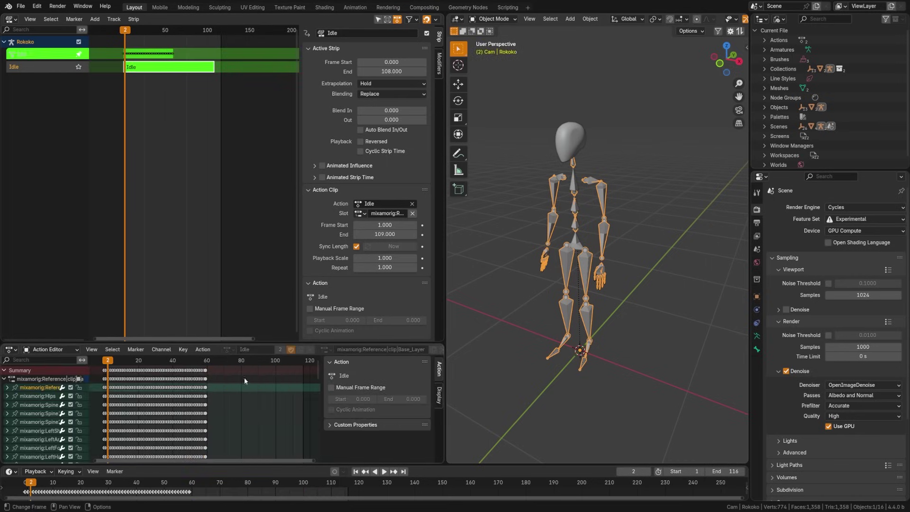
{"action": "key", "text": "Tab"}
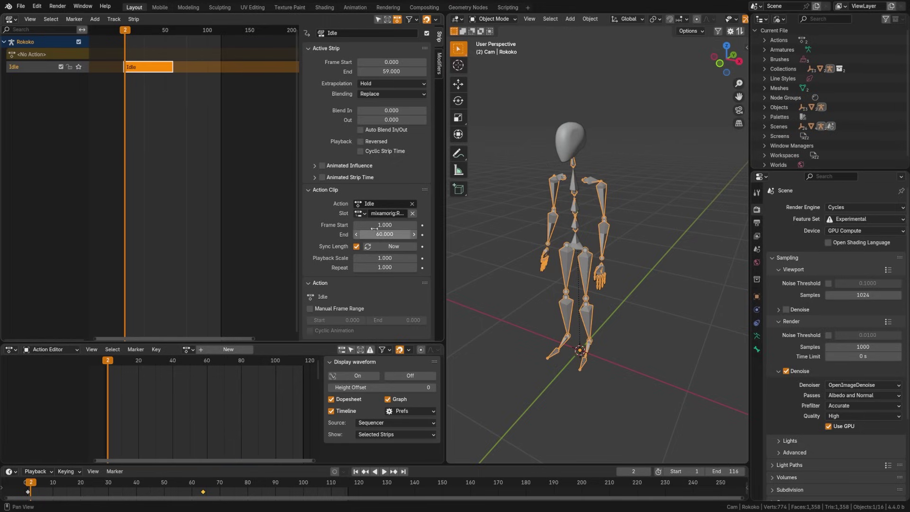
Restore the full Idle strip and try a playback scale of 2, then revert to normal speed
{"action": "key", "text": "ctrl+z"}
{"action": "left_click", "coordinate": [380, 281]}
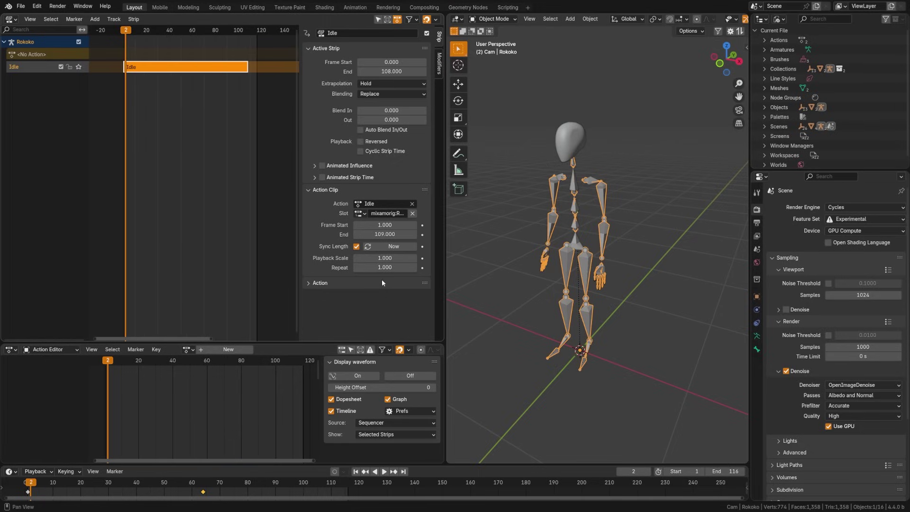
{"action": "left_click", "coordinate": [379, 262]}
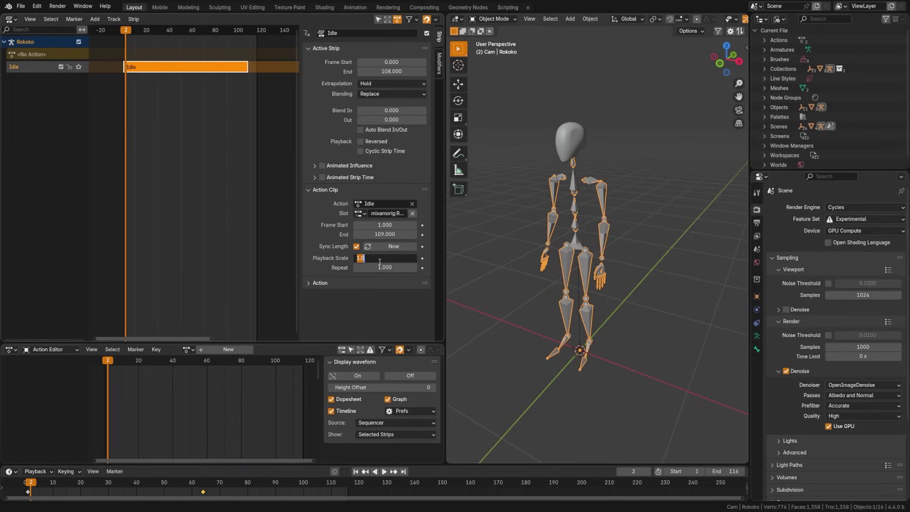
{"action": "type", "text": "2"}
{"action": "key", "text": "Return"}
{"action": "scroll", "coordinate": [201, 146], "scroll_direction": "down", "scroll_amount": 5}
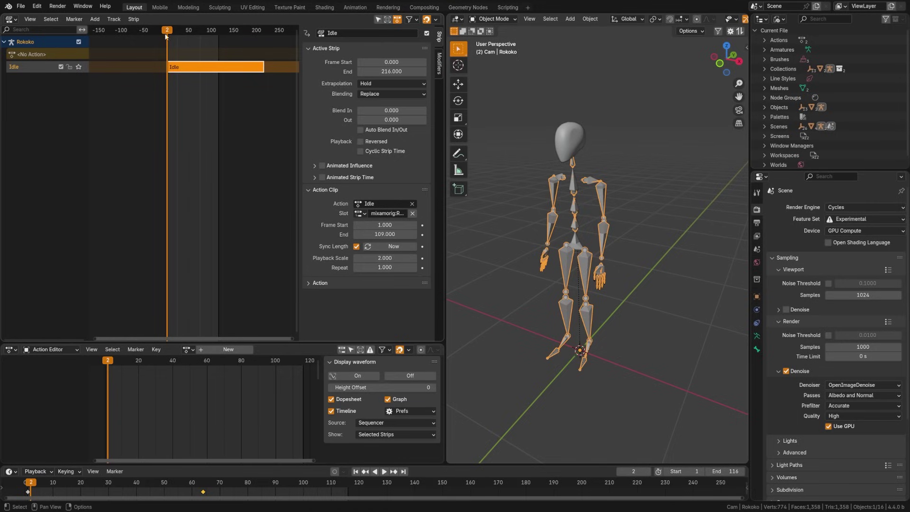
{"action": "mouse_move", "coordinate": [166, 34]}
{"action": "left_mouse_down"}
{"action": "mouse_move", "coordinate": [191, 33]}
{"action": "mouse_move", "coordinate": [174, 32]}
{"action": "left_mouse_up"}
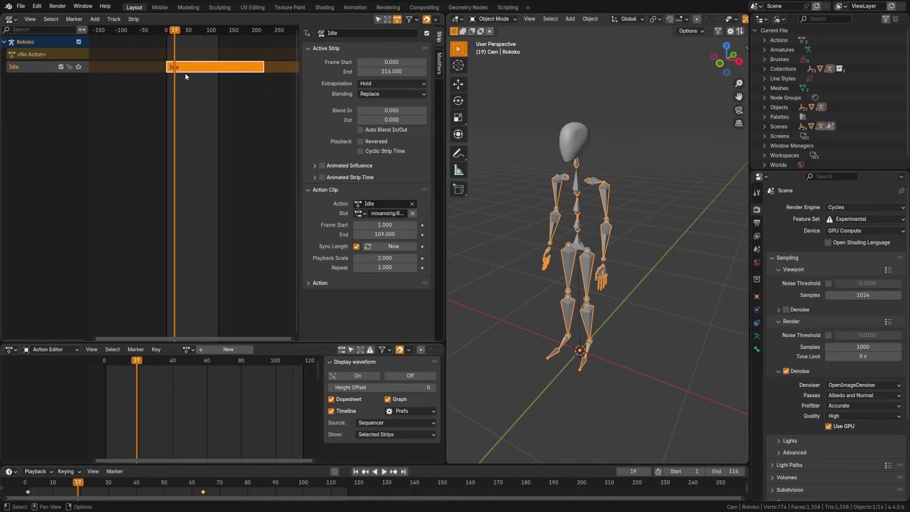
{"action": "key", "text": "s"}
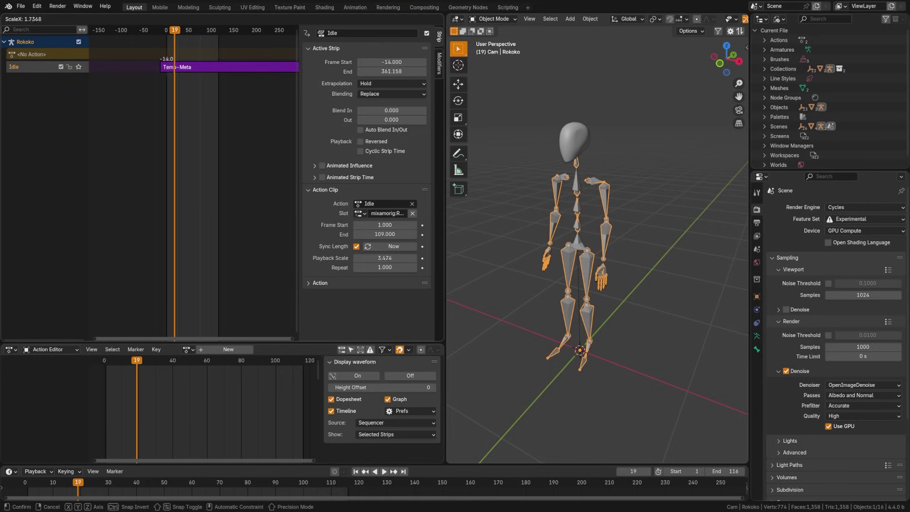
{"action": "key", "text": "Escape"}
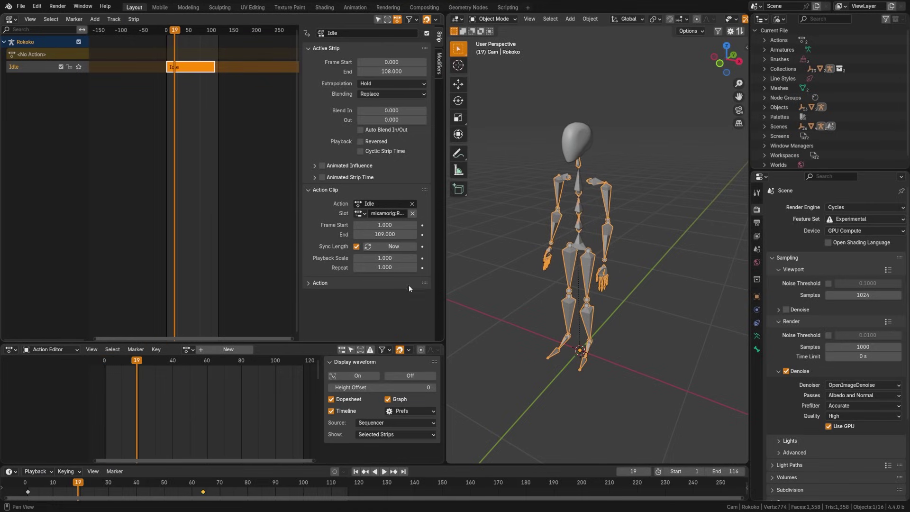
Set the Idle strip's Repeat to 3 so it runs to frame 324
{"action": "left_click", "coordinate": [384, 268]}
{"action": "type", "text": "3"}
{"action": "key", "text": "Return"}
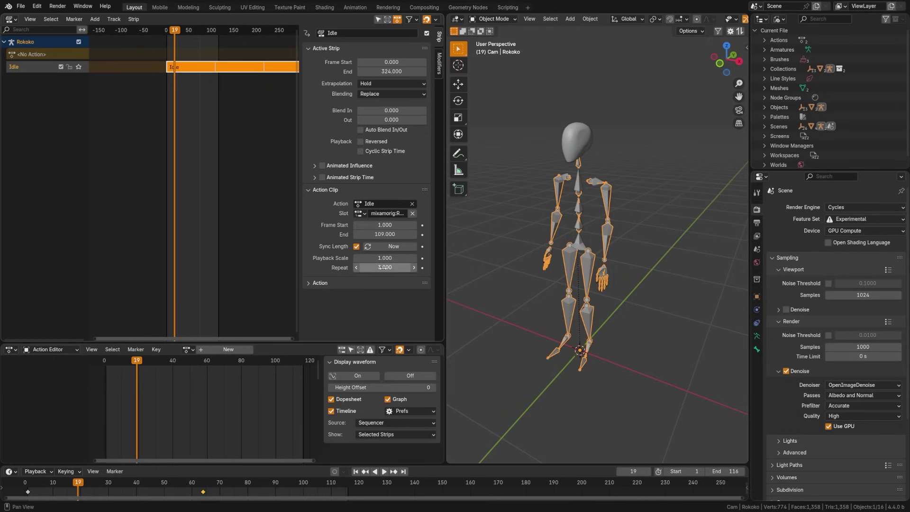
{"action": "scroll", "coordinate": [235, 79], "scroll_direction": "down", "scroll_amount": 3}
{"action": "middle_click_drag", "start_coordinate": [211, 96], "coordinate": [202, 94]}
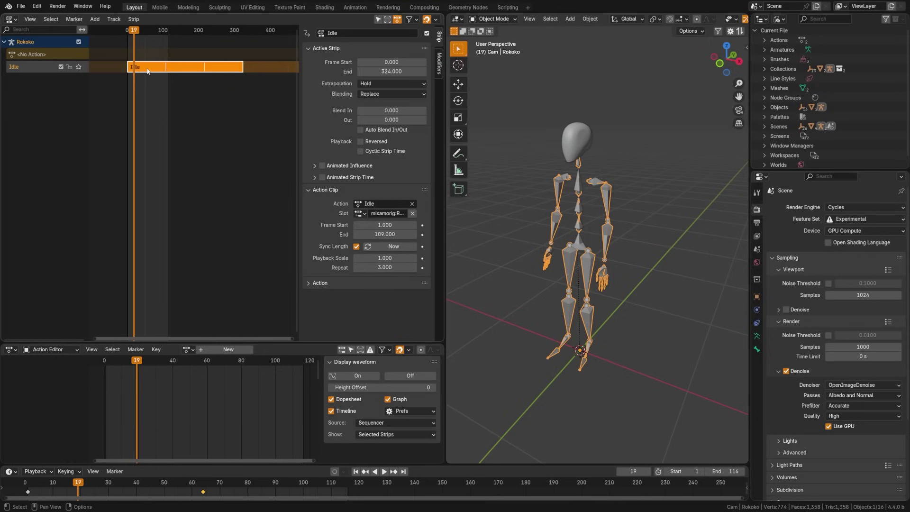
{"action": "key", "text": "Tab"}
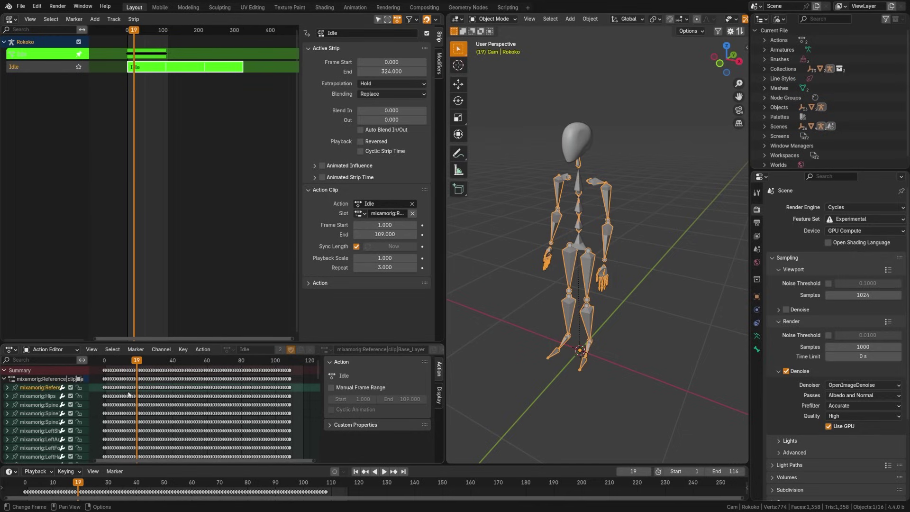
Exit tweak mode, return the Idle strip to a single play-through, and save as Rokoko-v2.blend
{"action": "left_click", "coordinate": [315, 283]}
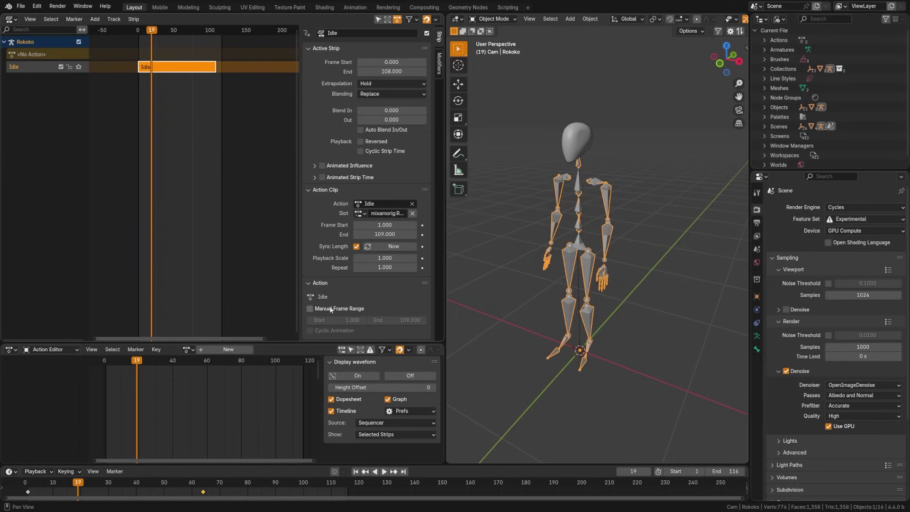
{"action": "left_click", "coordinate": [321, 284]}
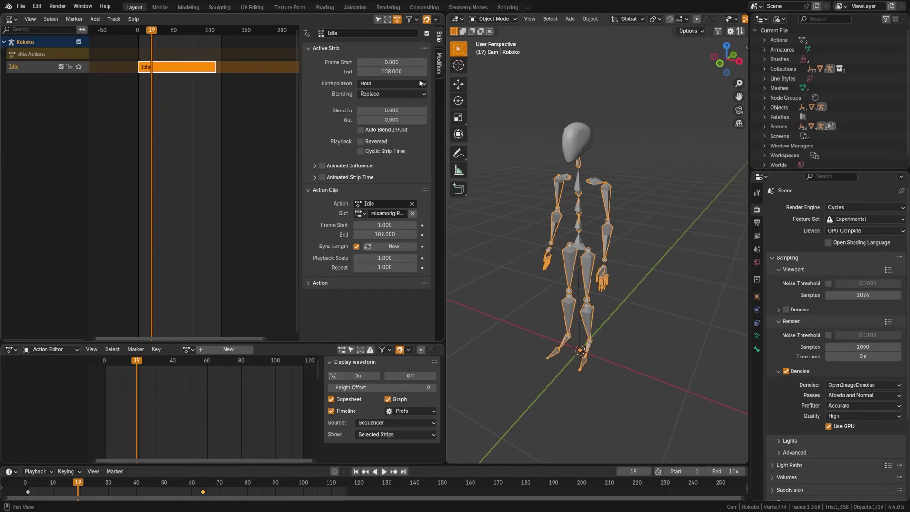
{"action": "key", "text": "ctrl+s"}
Select the Idle strip and scrub the timeline to preview its animation
{"action": "left_click_drag", "start_coordinate": [147, 47], "coordinate": [145, 80]}
{"action": "left_click", "coordinate": [165, 69]}
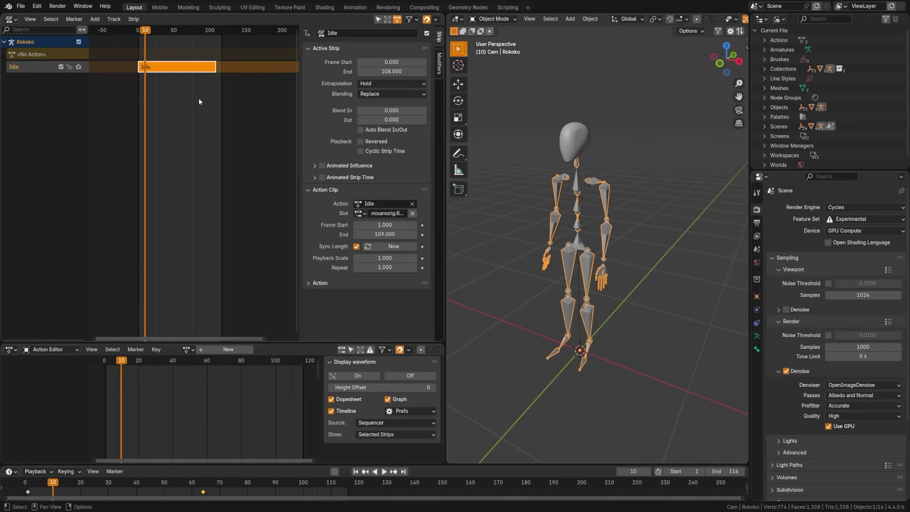
{"action": "left_click_drag", "start_coordinate": [151, 30], "coordinate": [178, 71]}
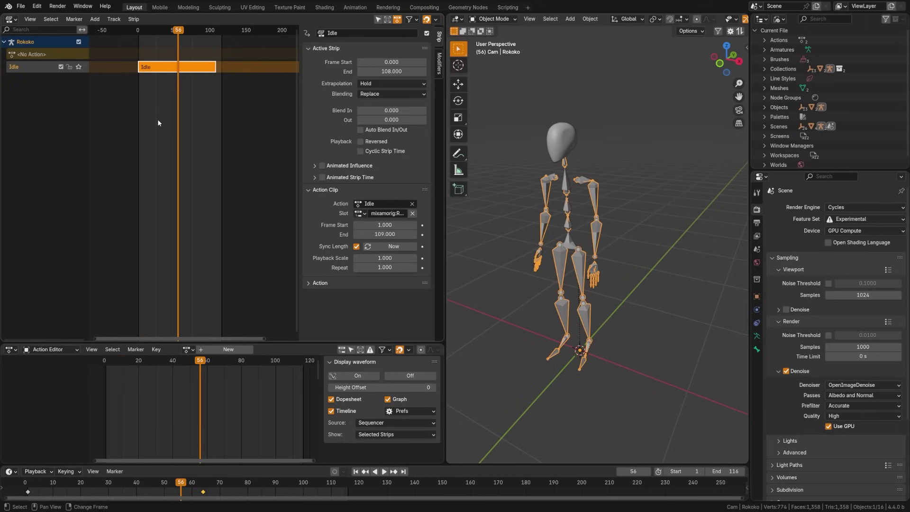
Add the Wave action as a strip at frame 56 on a new track named 'Wave', then scrub to preview the mix
{"action": "key", "text": "shift+a"}
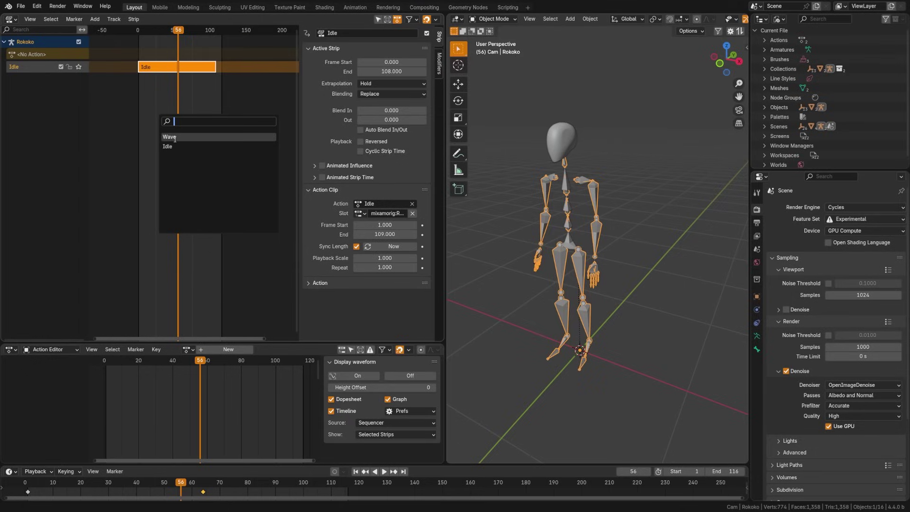
{"action": "left_click", "coordinate": [174, 138]}
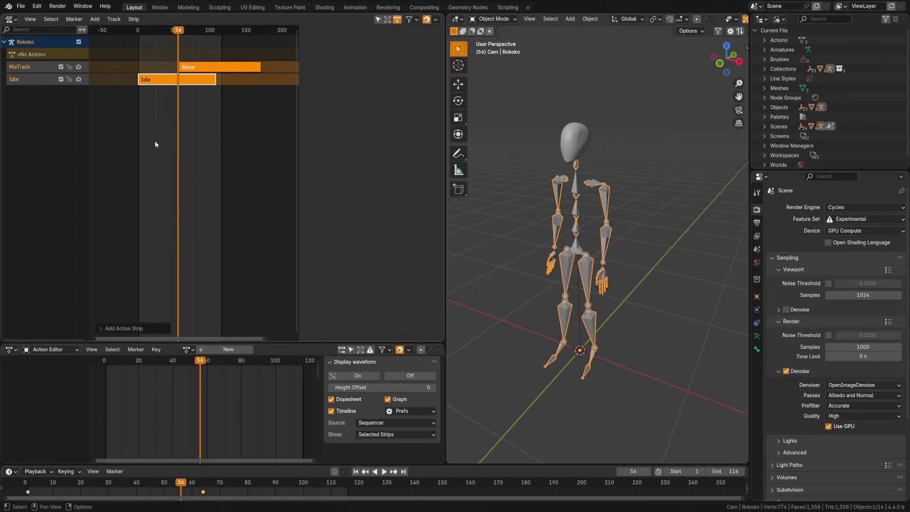
{"action": "double_click", "coordinate": [19, 67]}
{"action": "type", "text": "Wave"}
{"action": "key", "text": "Return"}
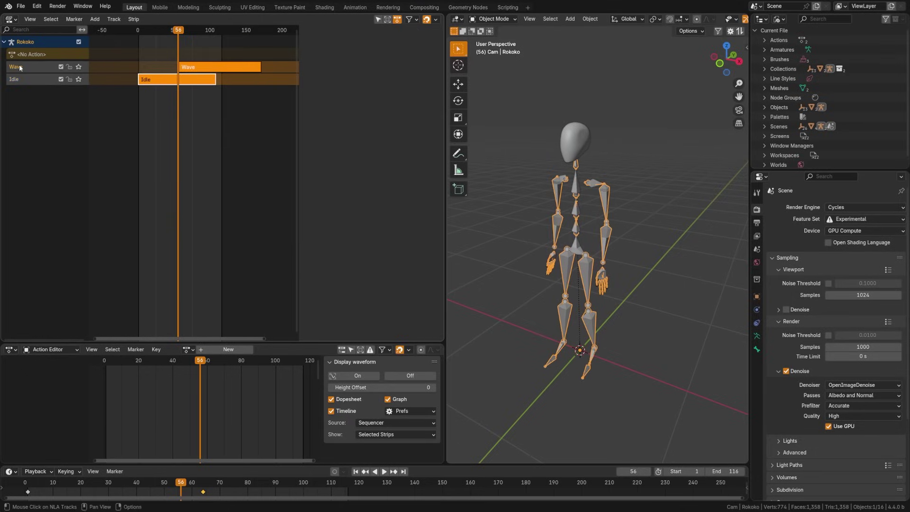
{"action": "left_click_drag", "start_coordinate": [161, 30], "coordinate": [161, 61]}
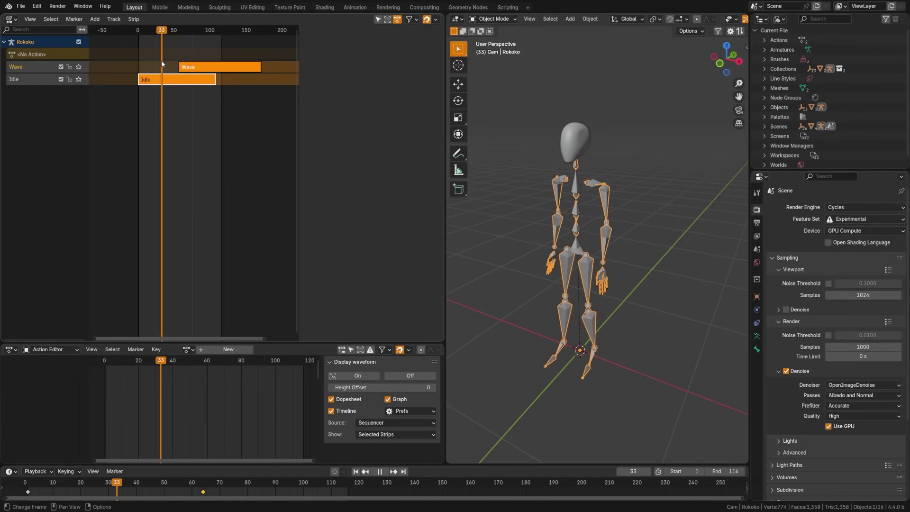
Select the Wave strip, set its extrapolation to Nothing, and scrub to check the pose before the wave
{"action": "key", "text": "n"}
{"action": "left_click", "coordinate": [199, 67]}
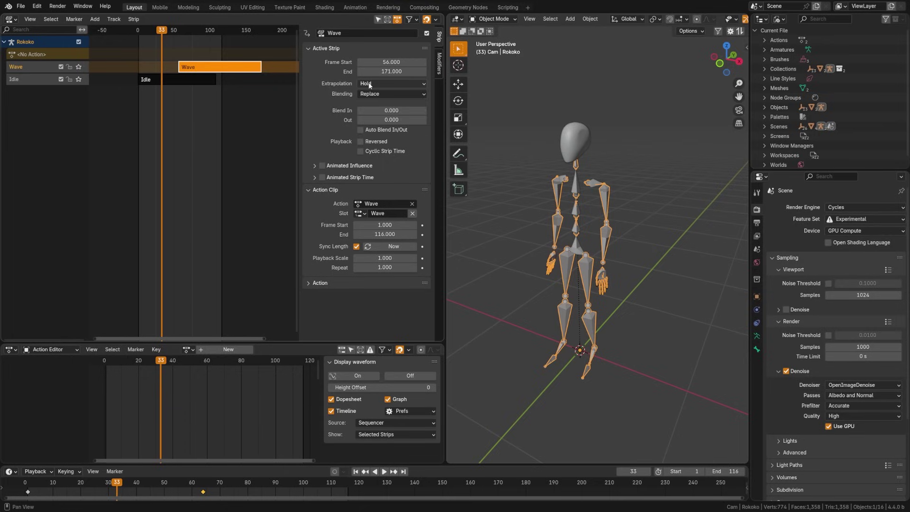
{"action": "left_click", "coordinate": [370, 84]}
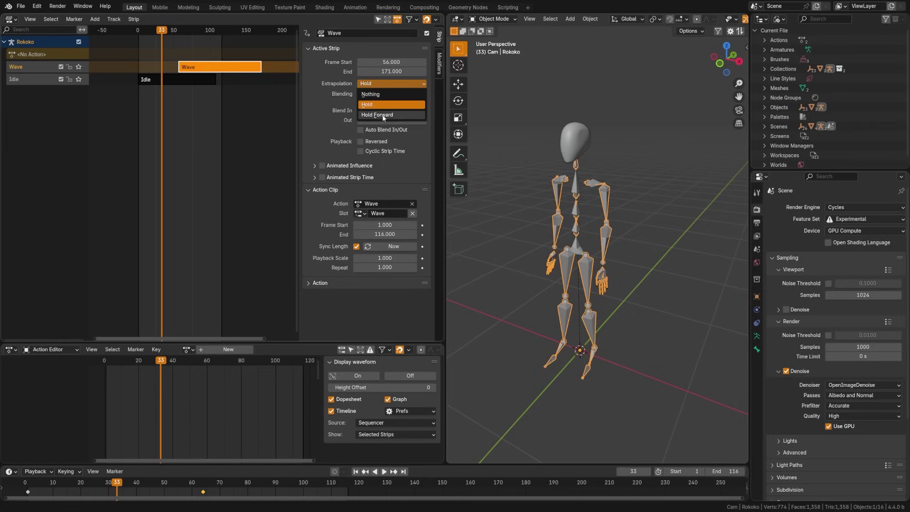
{"action": "left_click", "coordinate": [382, 83]}
{"action": "left_click", "coordinate": [373, 93]}
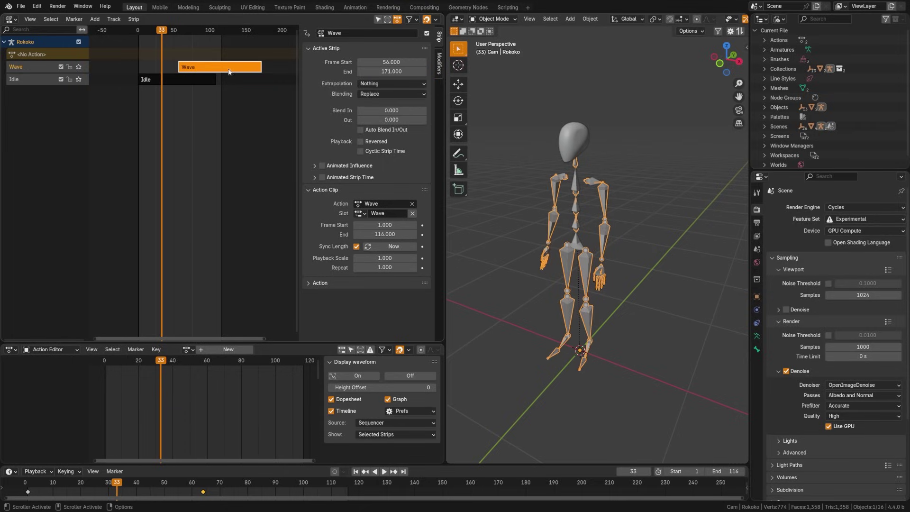
{"action": "left_click_drag", "start_coordinate": [161, 31], "coordinate": [201, 59]}
Switch the Wave strip's extrapolation to Hold, then Hold Forward, and scrub to check its ending
{"action": "left_click", "coordinate": [391, 83]}
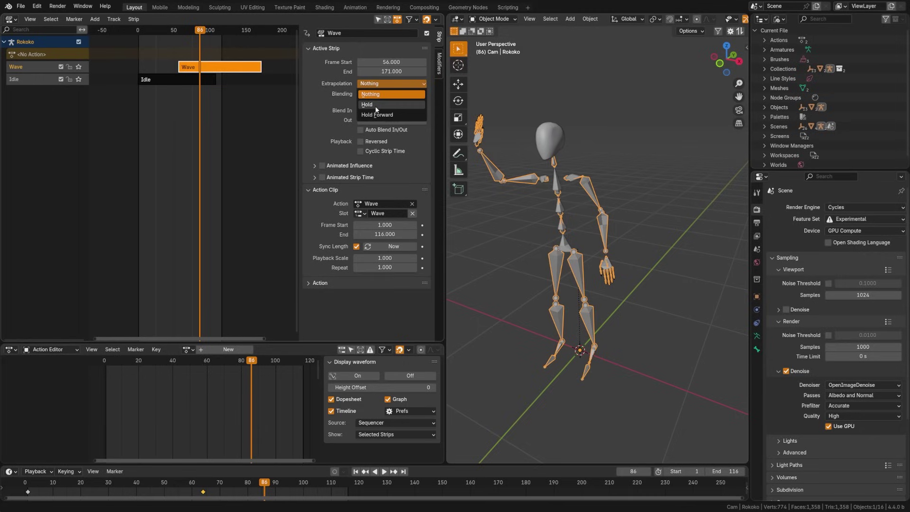
{"action": "left_click", "coordinate": [375, 105]}
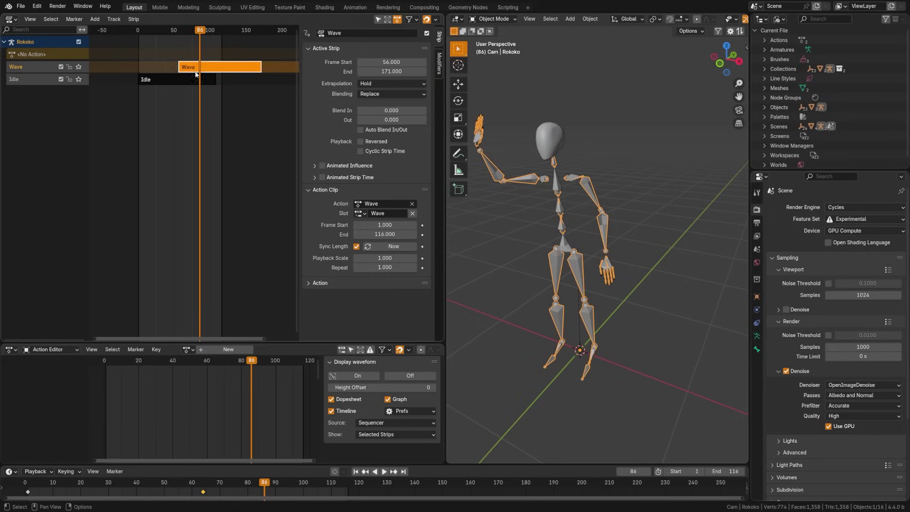
{"action": "left_click", "coordinate": [384, 83]}
{"action": "left_click", "coordinate": [382, 116]}
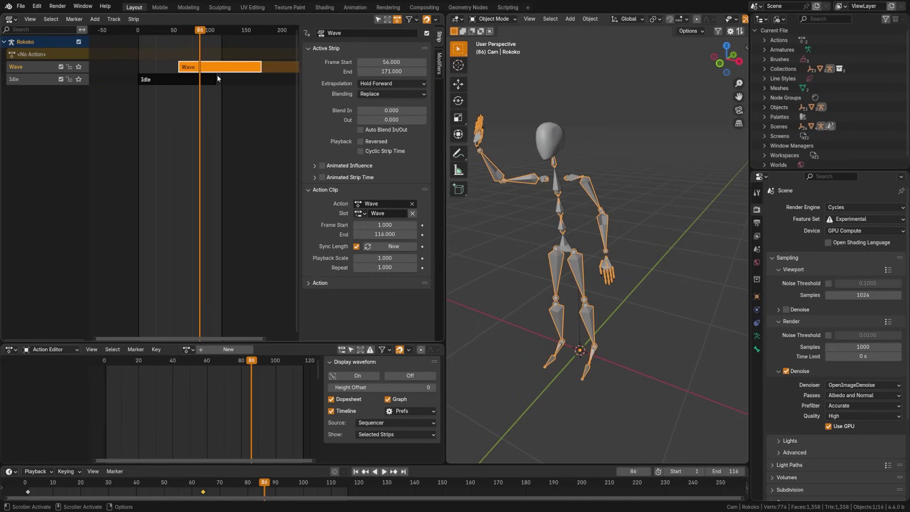
{"action": "left_click_drag", "start_coordinate": [200, 35], "coordinate": [174, 56]}
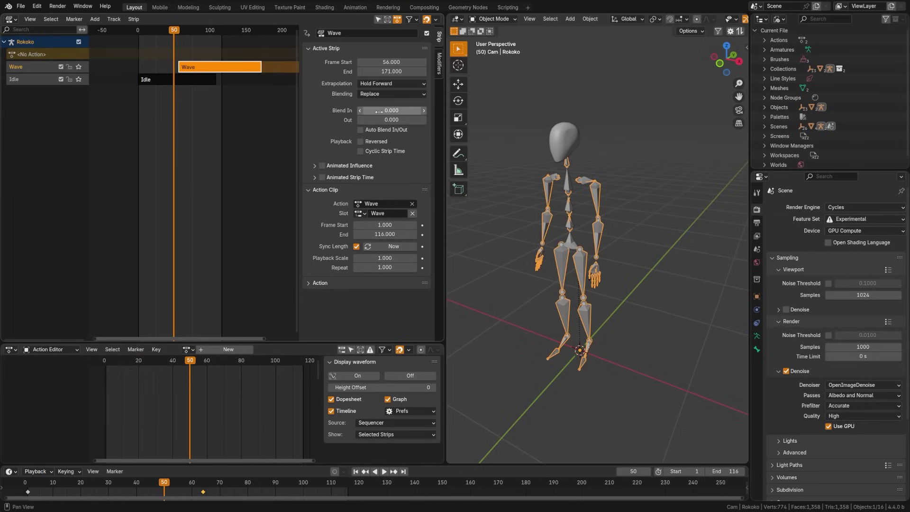
Lengthen the Wave strip's blend-in and play back to preview the blended wave
{"action": "left_click_drag", "start_coordinate": [391, 110], "coordinate": [431, 110]}
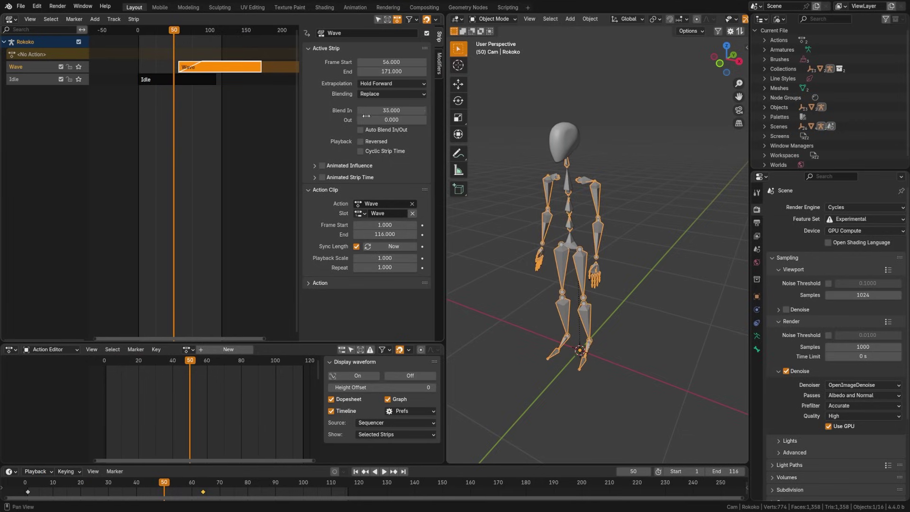
{"action": "key", "text": "space"}
{"action": "mouse_move", "coordinate": [183, 35]}
{"action": "left_mouse_down"}
{"action": "mouse_move", "coordinate": [217, 34]}
{"action": "mouse_move", "coordinate": [182, 40]}
{"action": "left_mouse_up"}
{"action": "key", "text": "space"}
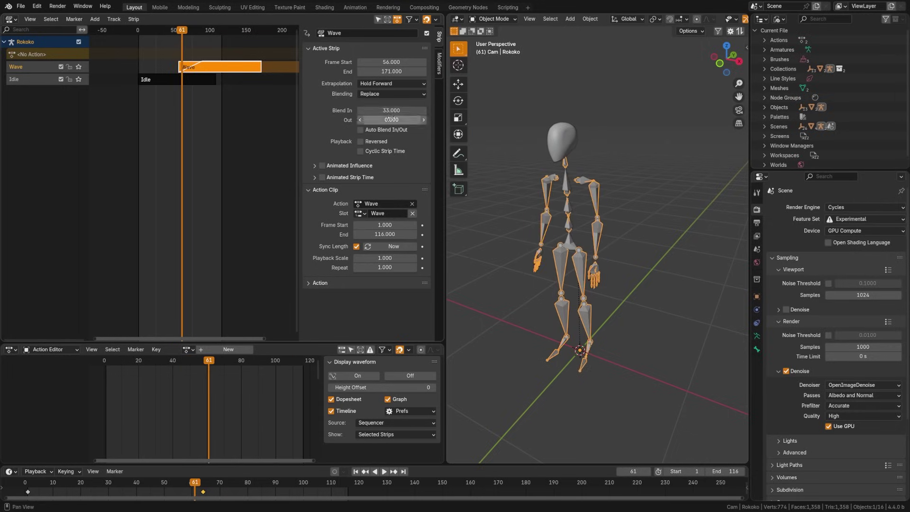
Turn on Auto Blend In/Out, shift the Wave strip to frames 79–194, and preview playback
{"action": "left_click", "coordinate": [394, 110]}
{"action": "left_click", "coordinate": [360, 130]}
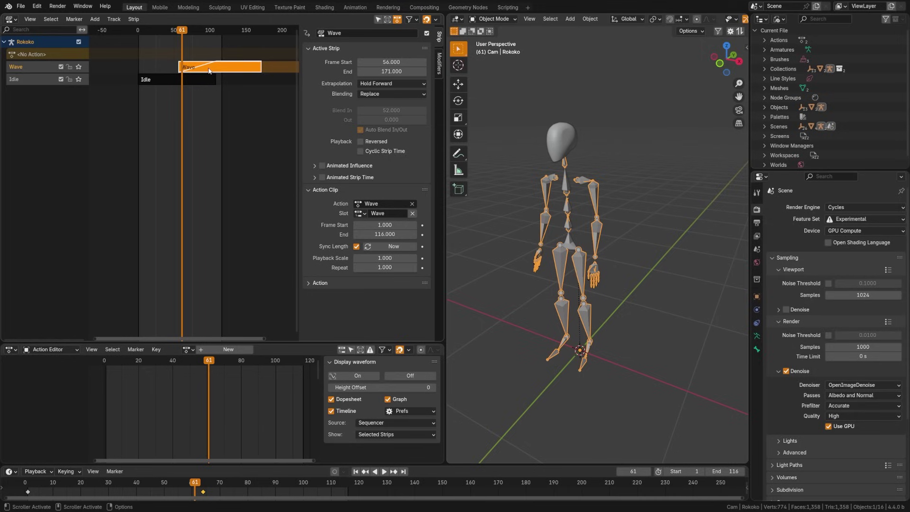
{"action": "left_click_drag", "start_coordinate": [209, 71], "coordinate": [231, 66]}
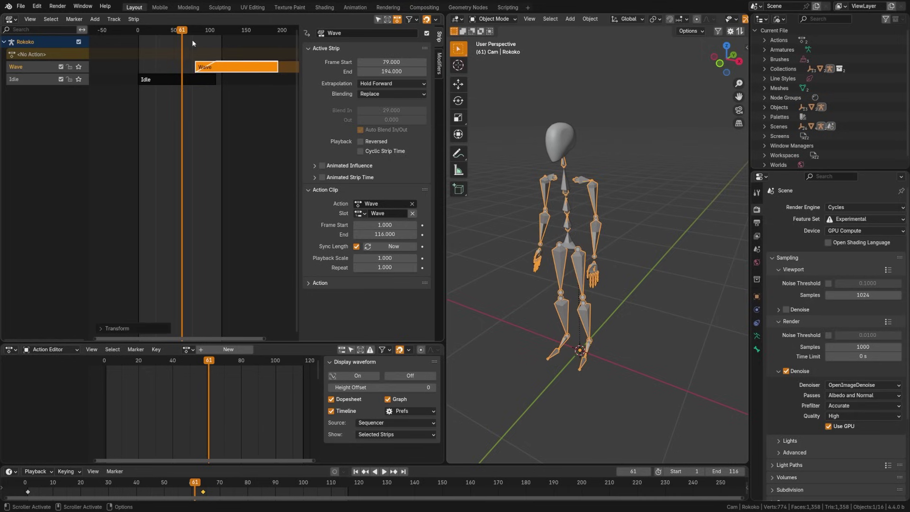
{"action": "key", "text": "space"}
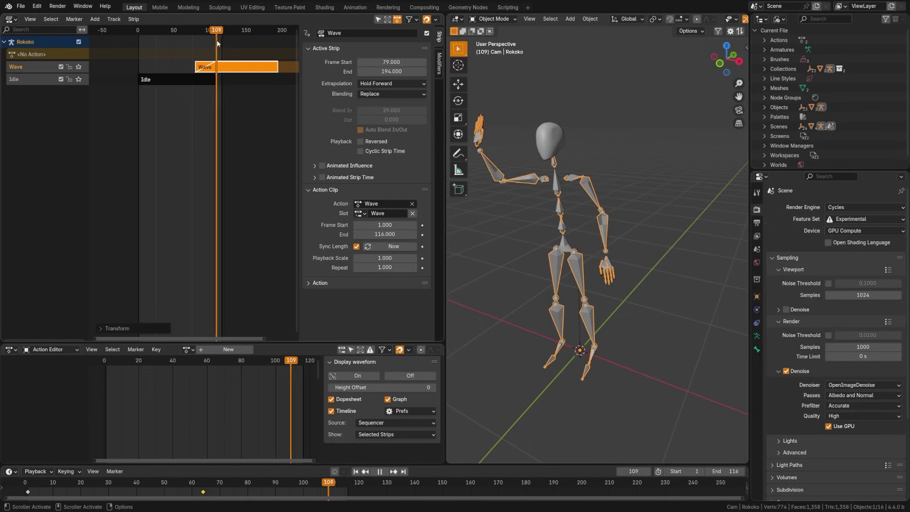
{"action": "key", "text": "space"}
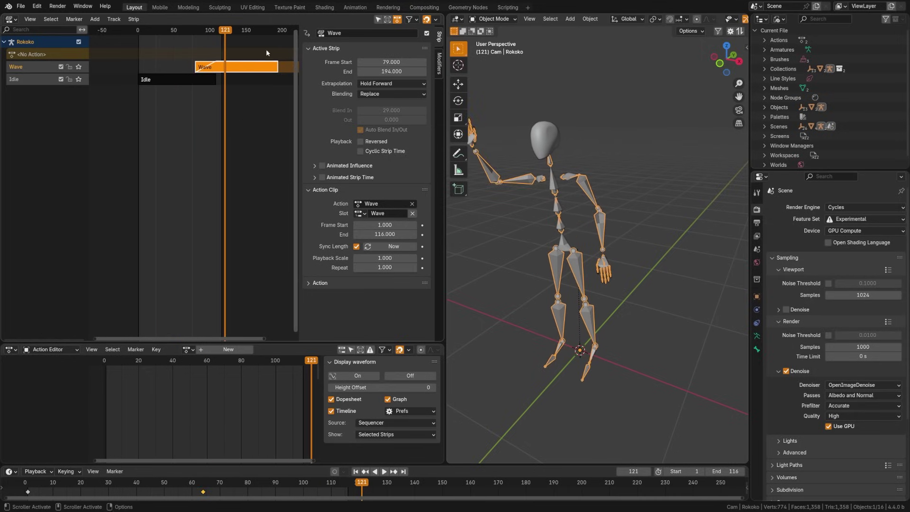
Turn off Auto Blend In/Out and move the Wave strip to start at frame 50
{"action": "left_click", "coordinate": [360, 130]}
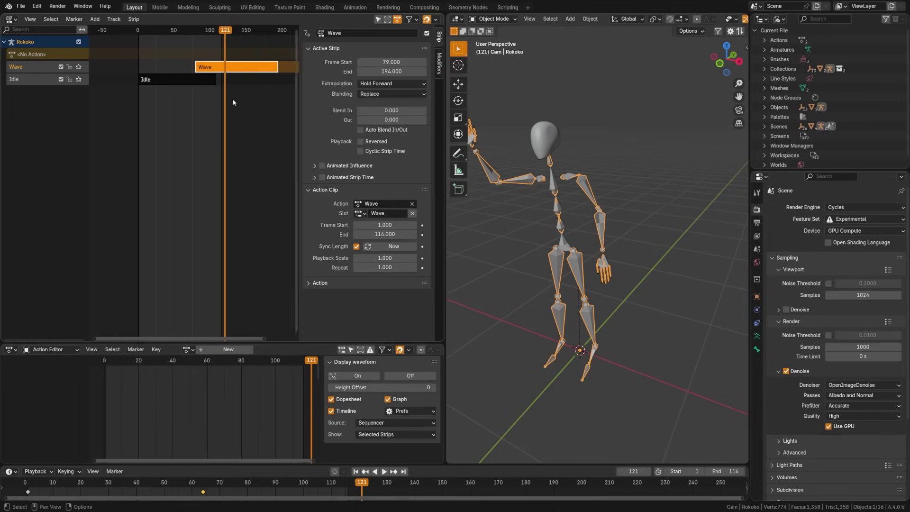
{"action": "key", "text": "g"}
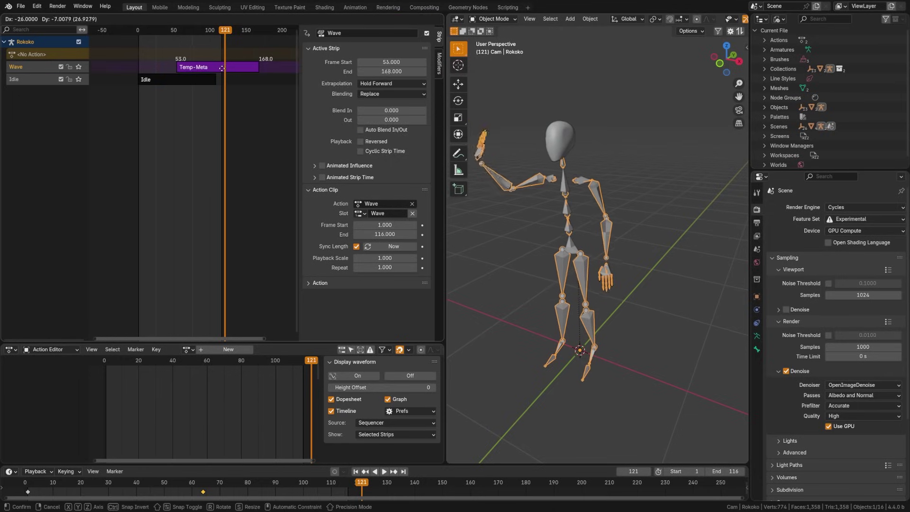
{"action": "left_click", "coordinate": [211, 71]}
Enable Animated Influence on the Wave strip and keyframe influence 0 at frame 50
{"action": "left_click_drag", "start_coordinate": [159, 29], "coordinate": [174, 32]}
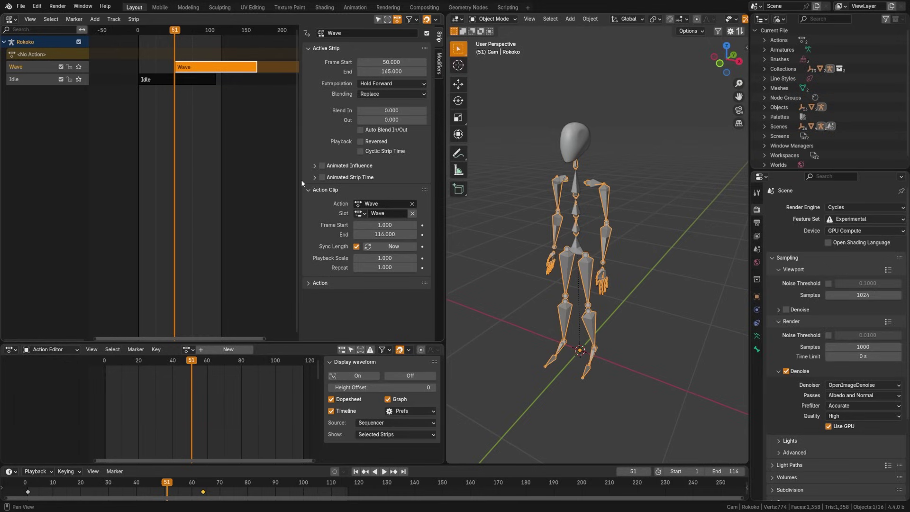
{"action": "left_click", "coordinate": [320, 166]}
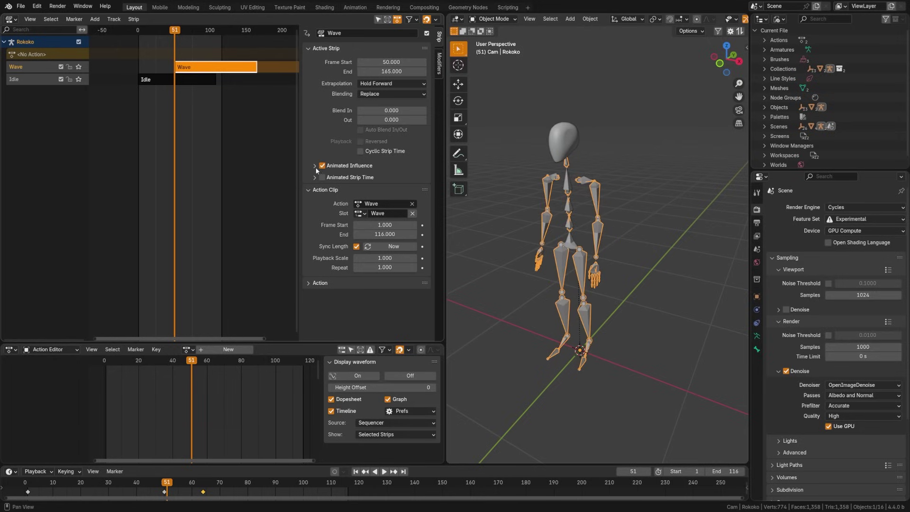
{"action": "left_click", "coordinate": [315, 166]}
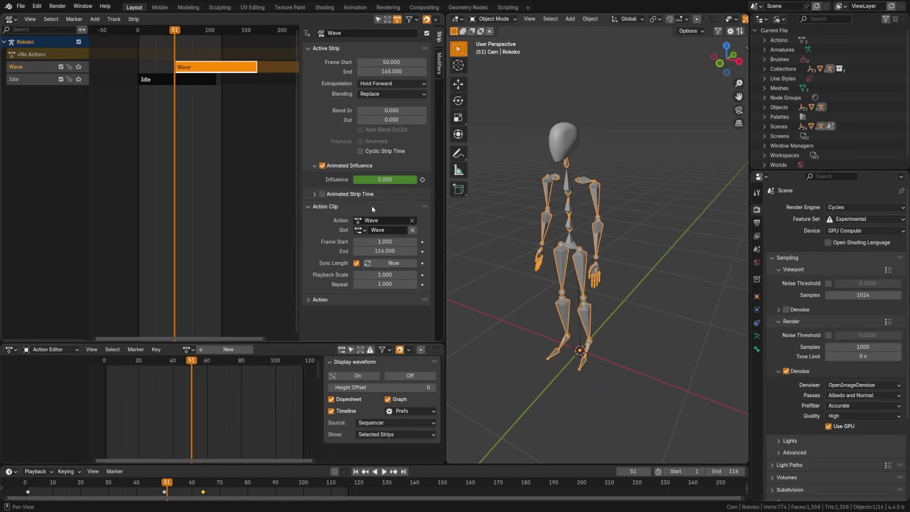
{"action": "key", "text": "ctrl+z"}
{"action": "key", "text": "Left"}
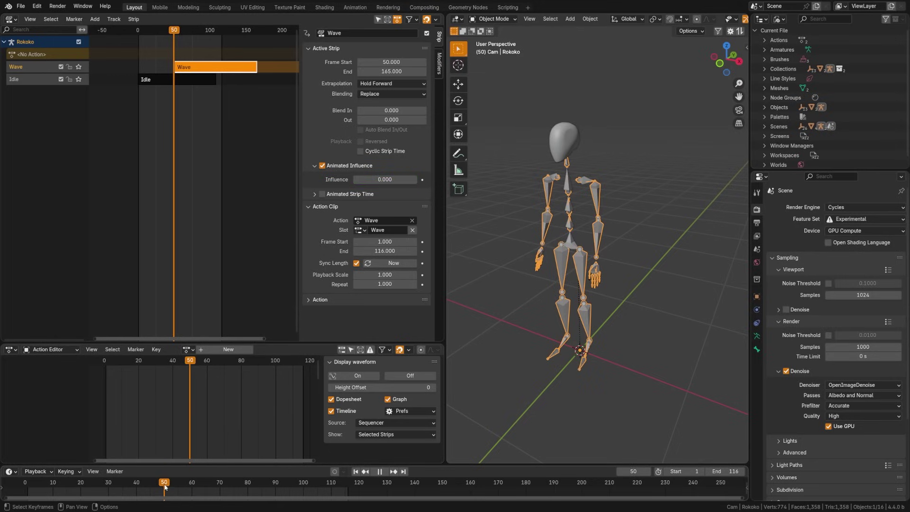
{"action": "left_click", "coordinate": [422, 180]}
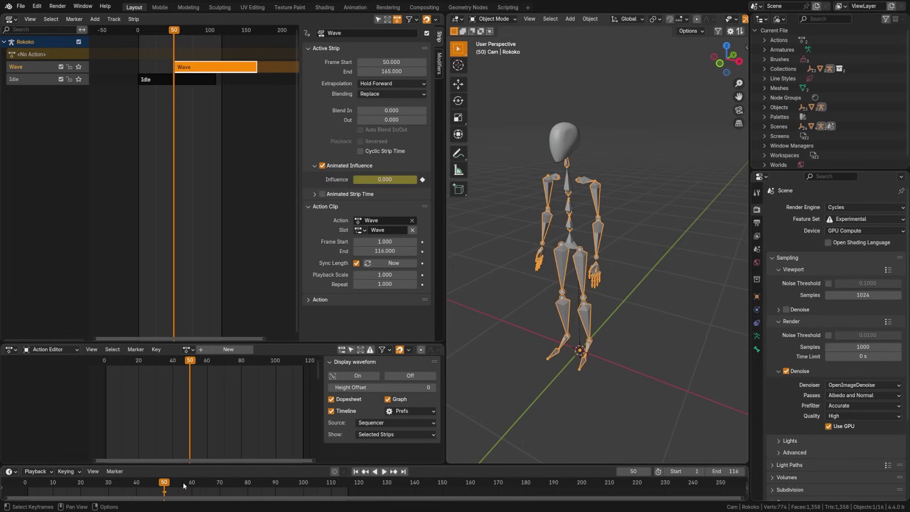
Keyframe the Wave strip's influence at 1 on frame 65
{"action": "left_click_drag", "start_coordinate": [183, 484], "coordinate": [206, 484]}
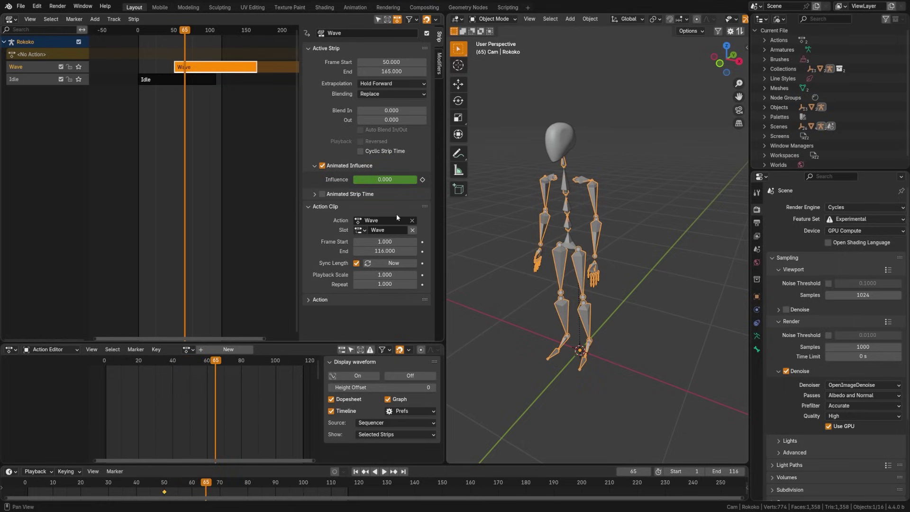
{"action": "left_click", "coordinate": [392, 180]}
{"action": "type", "text": "1"}
{"action": "key", "text": "Return"}
{"action": "key", "text": "i"}
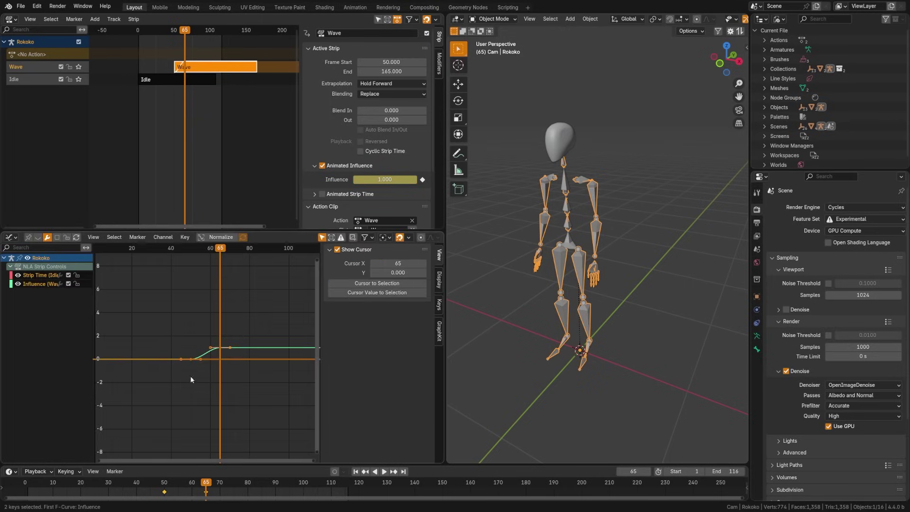
Scale the frame 65 influence keyframe's handles for a smoother ease, then preview the playback
{"action": "key", "text": "Home"}
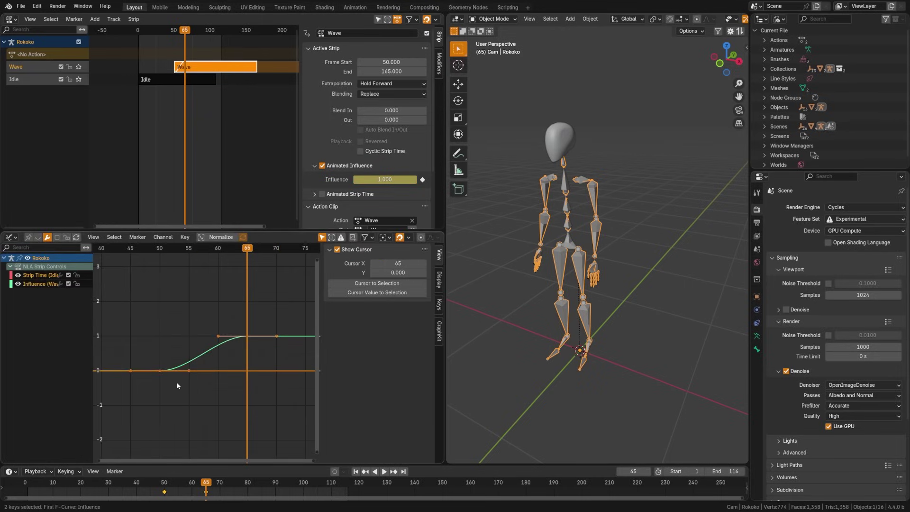
{"action": "left_click", "coordinate": [199, 398]}
{"action": "key", "text": "s"}
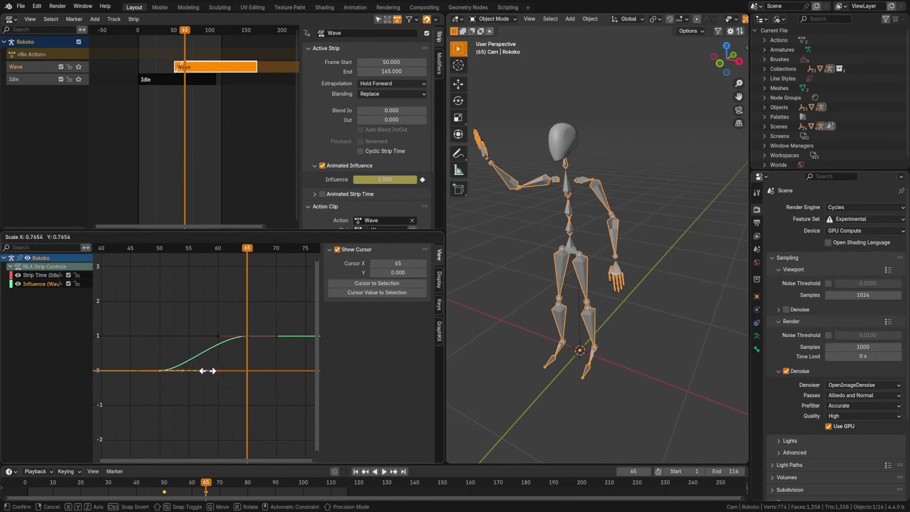
{"action": "left_click", "coordinate": [284, 348]}
{"action": "key", "text": "space"}
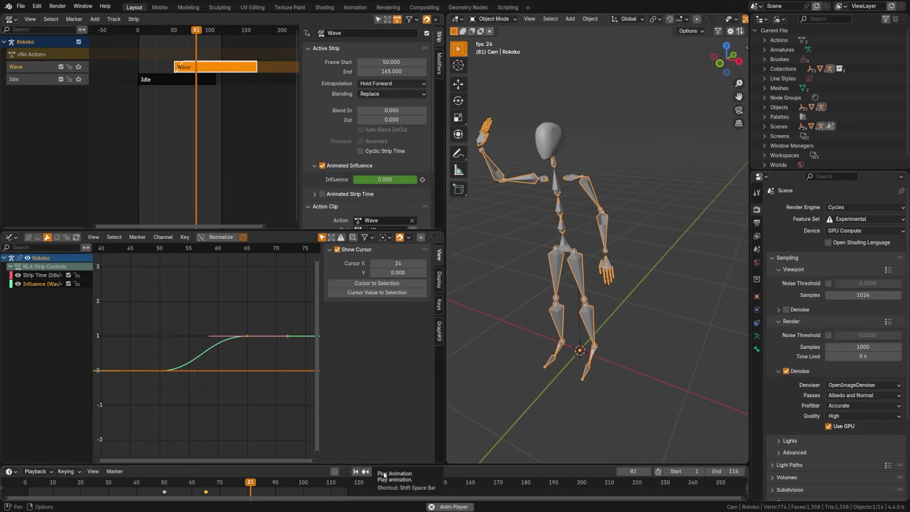
{"action": "key", "text": "Escape"}
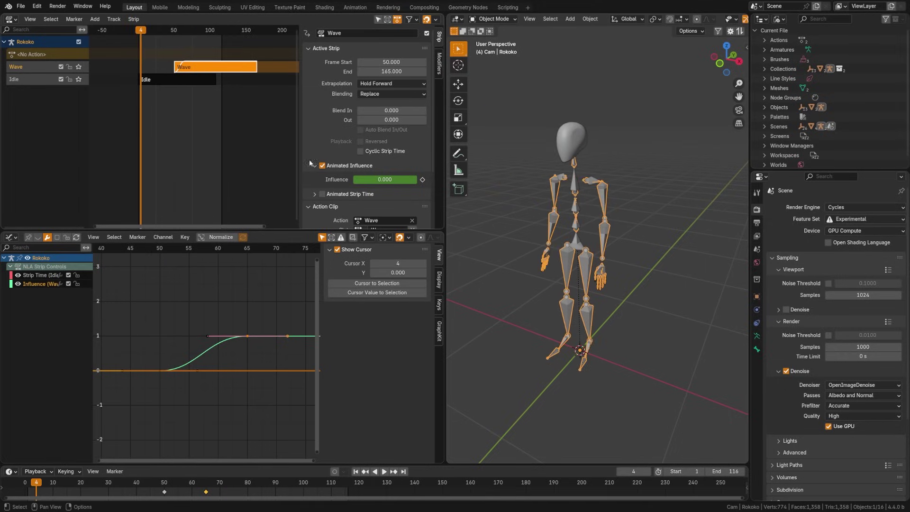
Keep the Wave strip's blending mode on Replace and play back the blend
{"action": "key", "text": "BackSpace"}
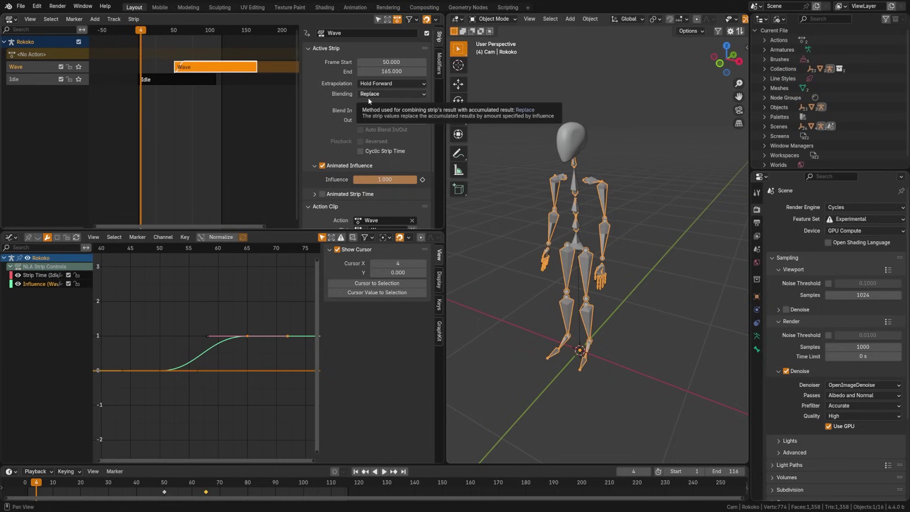
{"action": "left_click", "coordinate": [378, 94]}
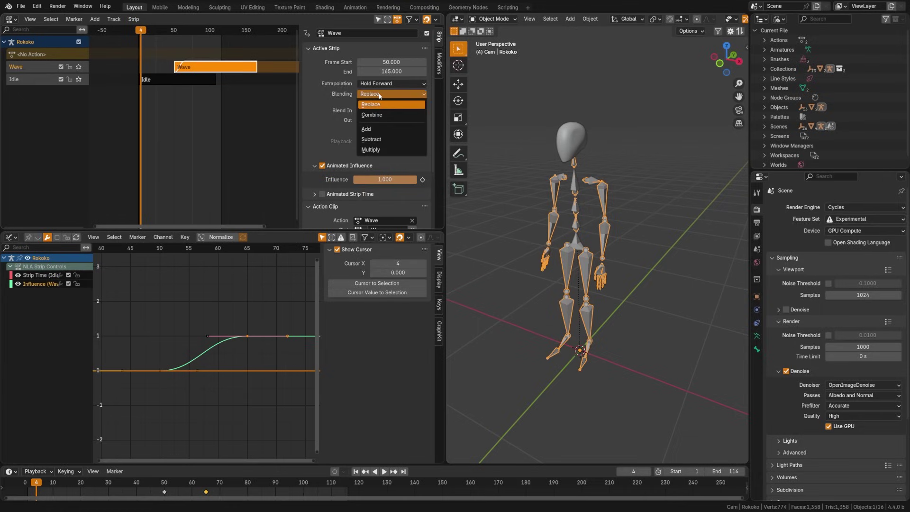
{"action": "left_click", "coordinate": [378, 105]}
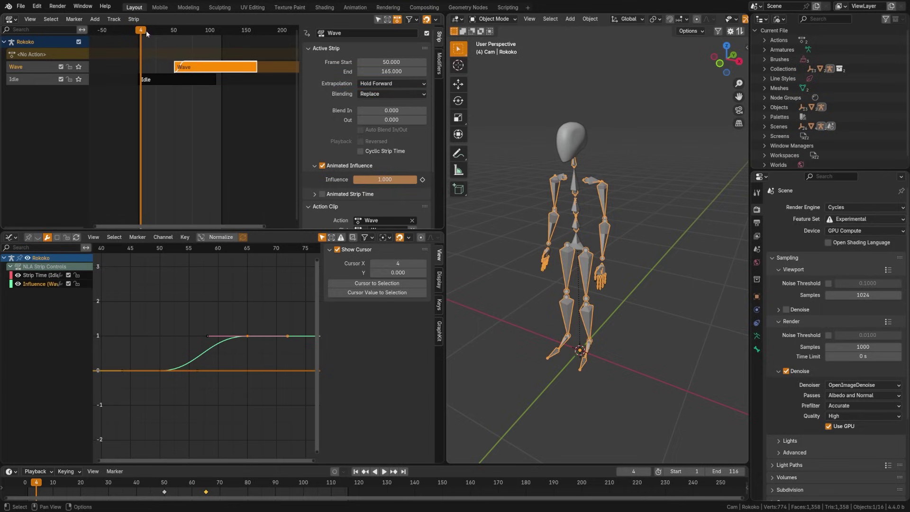
{"action": "key", "text": "space"}
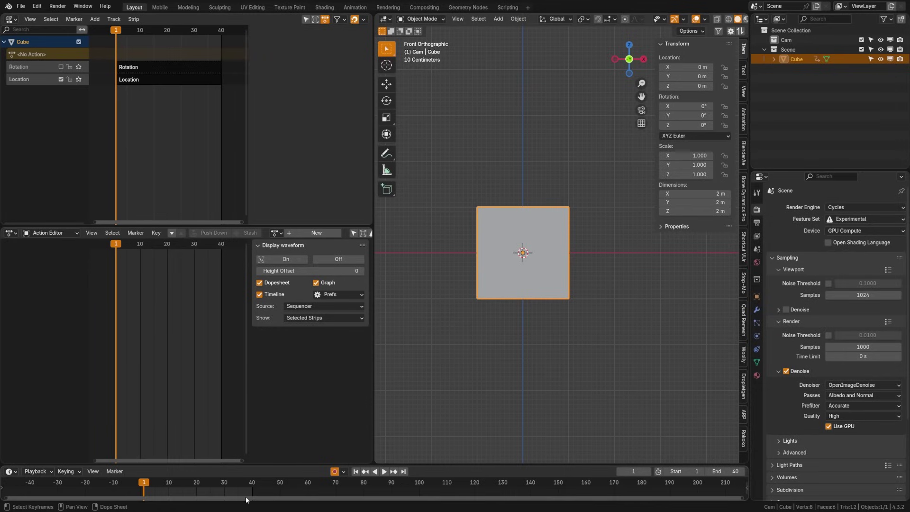
Play the cube animation with only the Rotation track active, stopping back at frame 1
{"action": "left_click", "coordinate": [384, 472]}
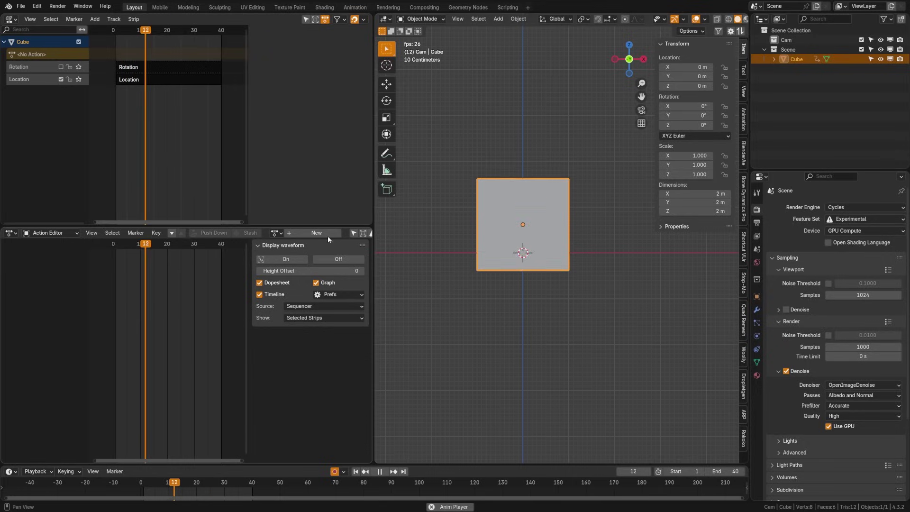
{"action": "left_click", "coordinate": [380, 472]}
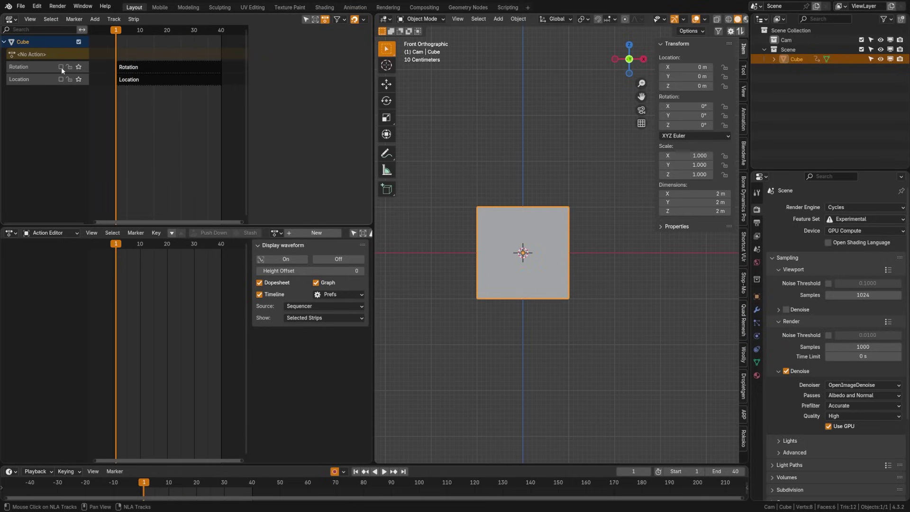
{"action": "left_click", "coordinate": [384, 472]}
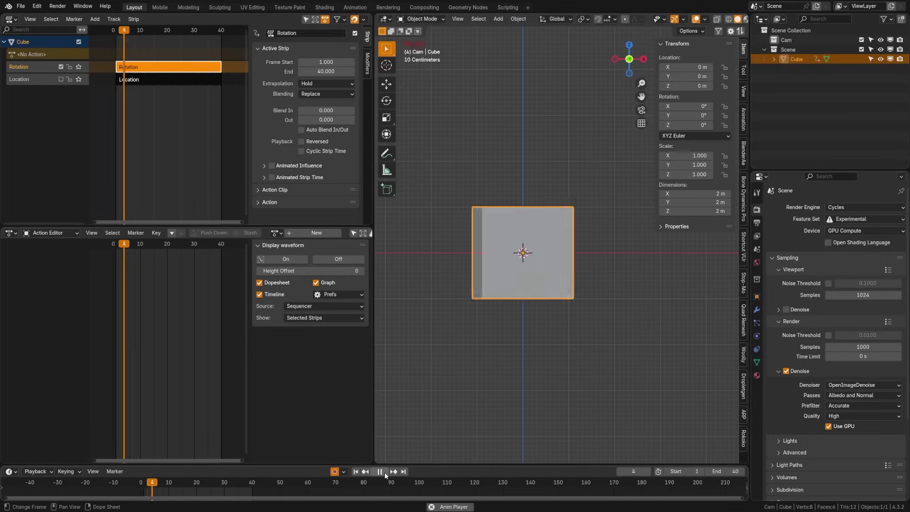
{"action": "key", "text": "Escape"}
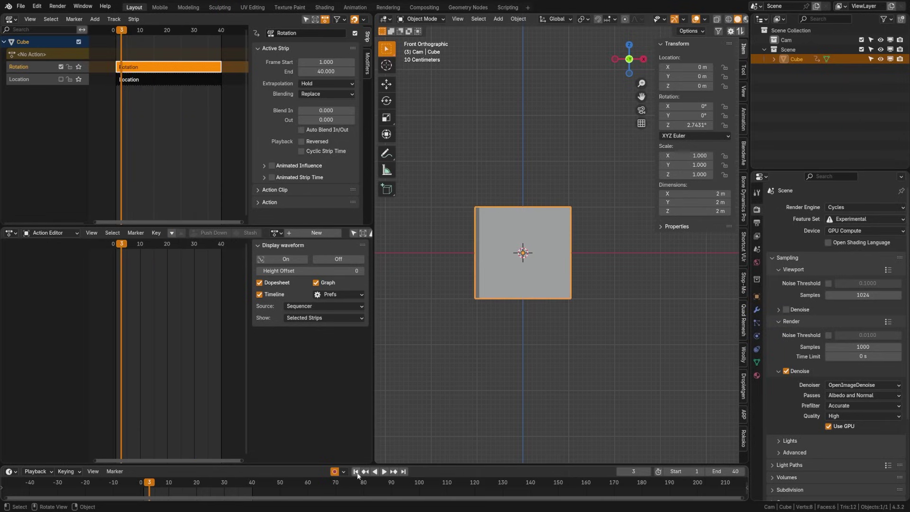
Enable the Location track, play rotation and location together, and return to frame 1
{"action": "left_click", "coordinate": [60, 79]}
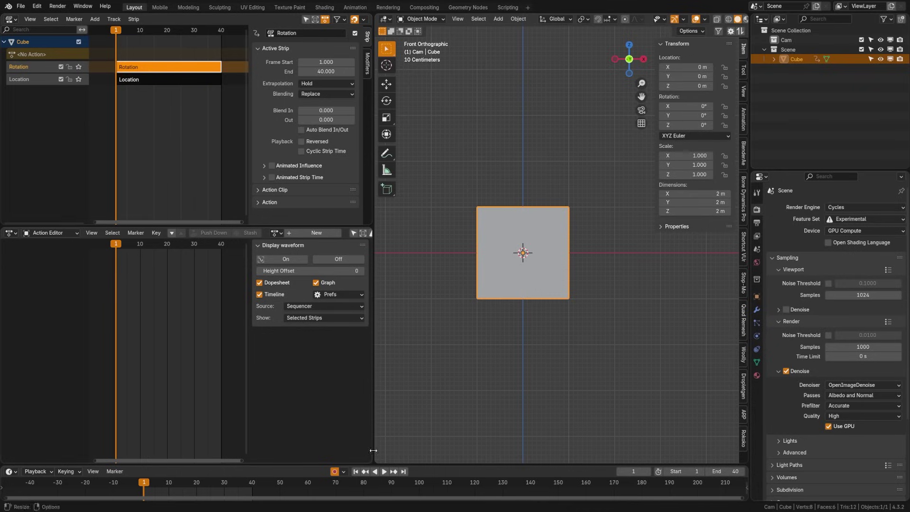
{"action": "left_click", "coordinate": [383, 472]}
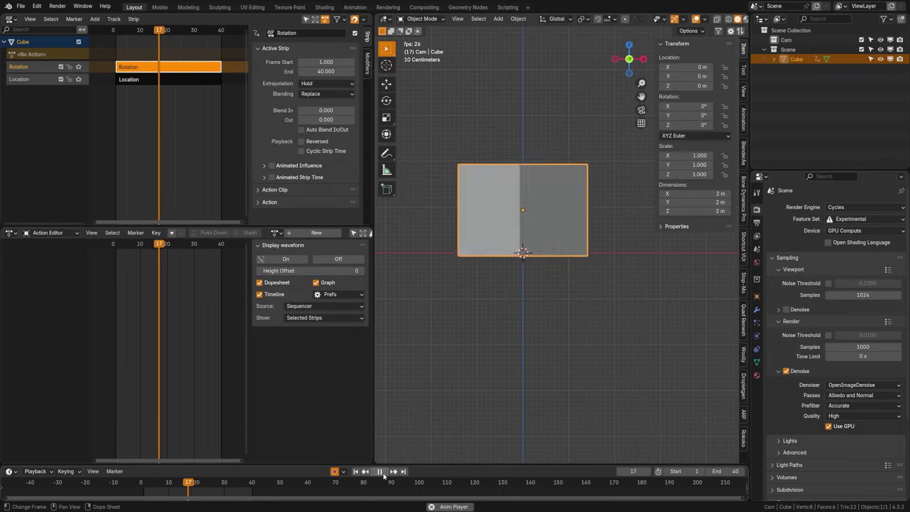
{"action": "left_click_drag", "start_coordinate": [174, 482], "coordinate": [144, 493]}
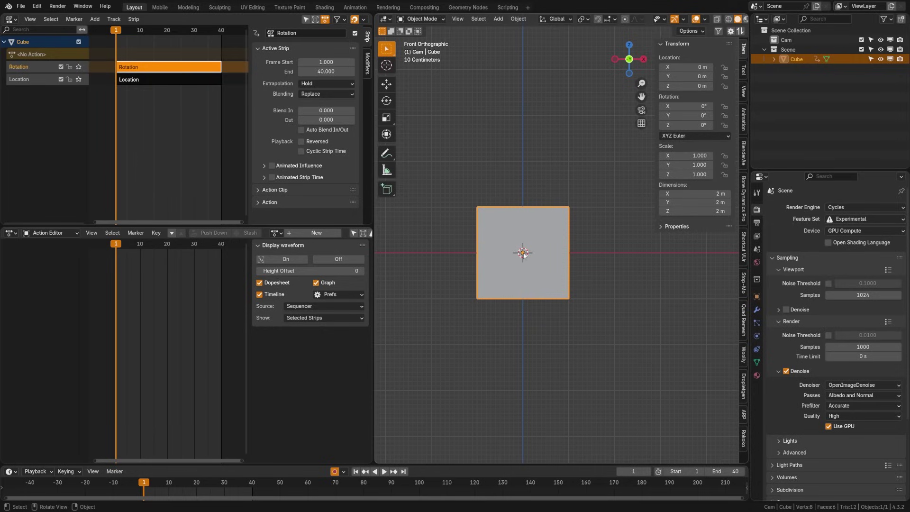
Select the Location and Rotation strips in turn, then play the cube's animation with Rotation selected
{"action": "left_click", "coordinate": [161, 79]}
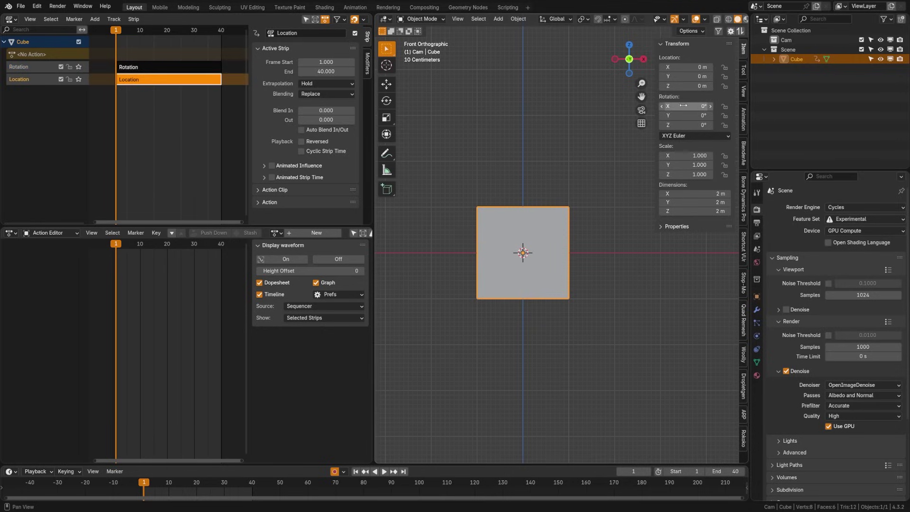
{"action": "left_click", "coordinate": [165, 66]}
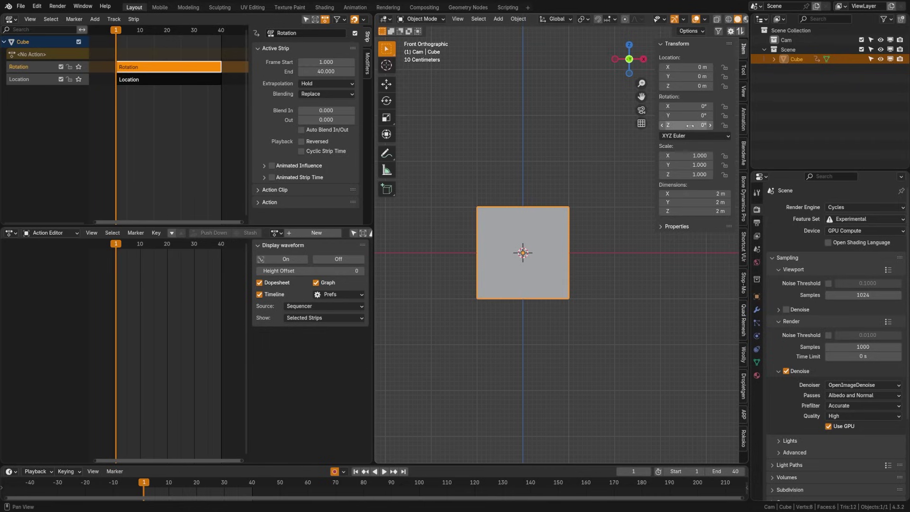
{"action": "left_click", "coordinate": [136, 80]}
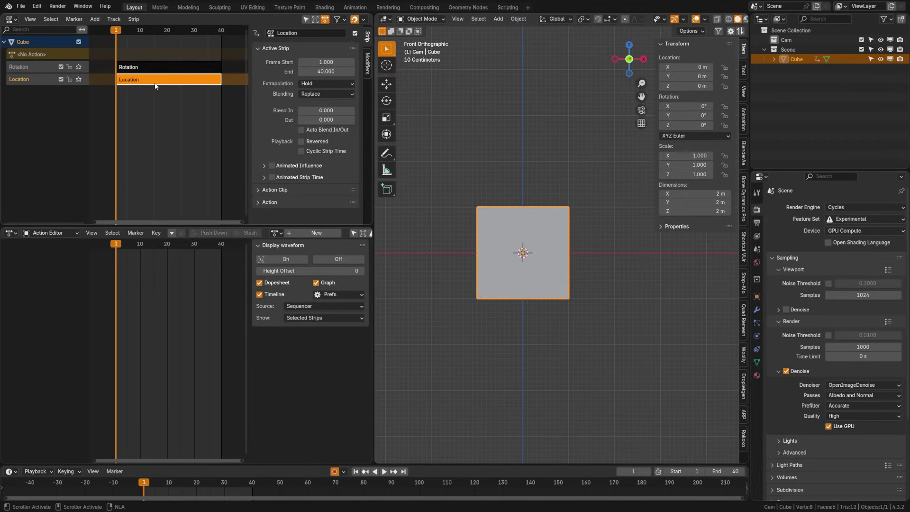
{"action": "left_click", "coordinate": [155, 71]}
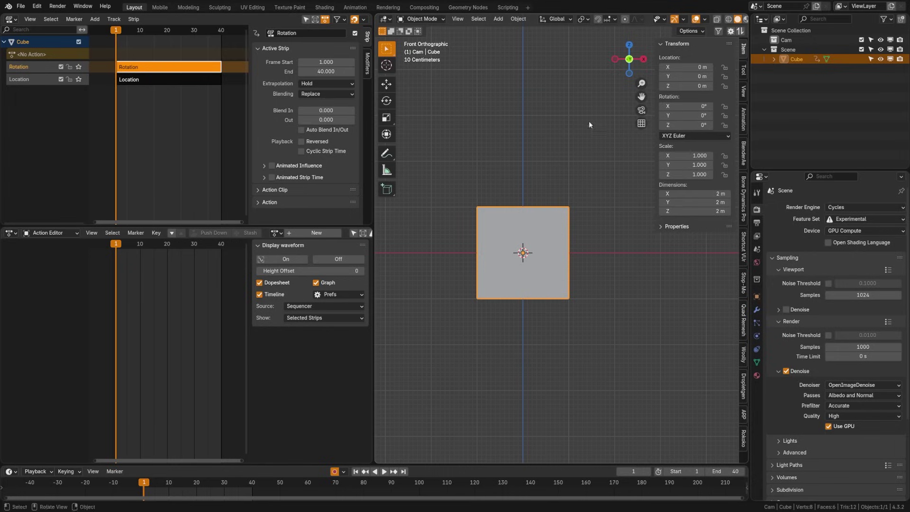
{"action": "left_click", "coordinate": [384, 471]}
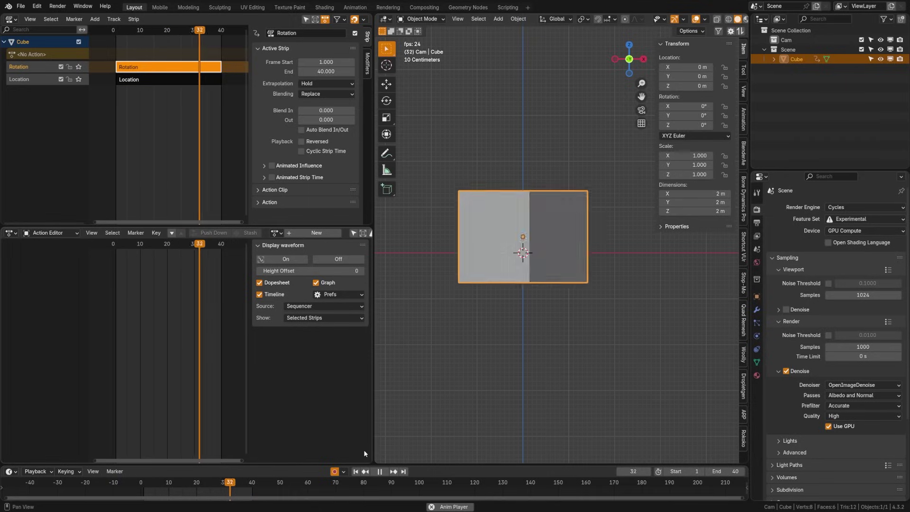
Stop at frame 1, tweak the Rotation strip's action, browse actions without changing, then exit tweak mode
{"action": "left_click", "coordinate": [201, 172]}
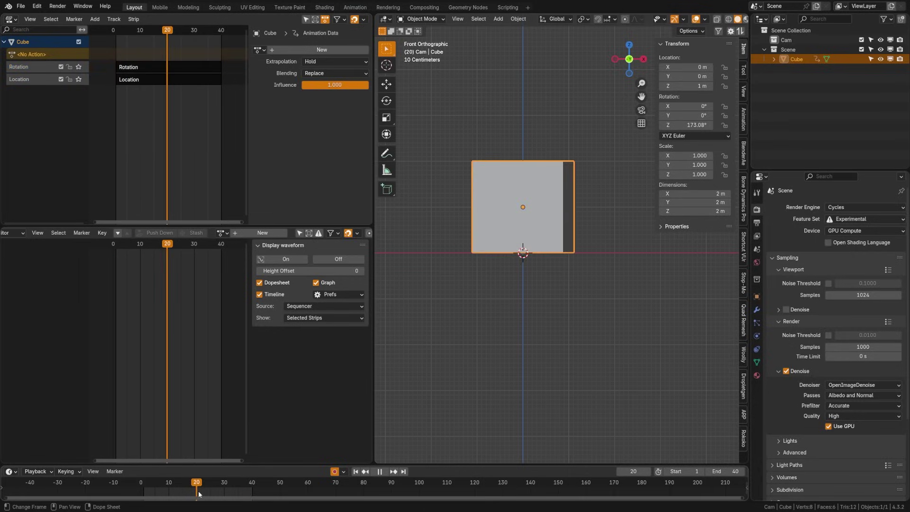
{"action": "key", "text": "Escape"}
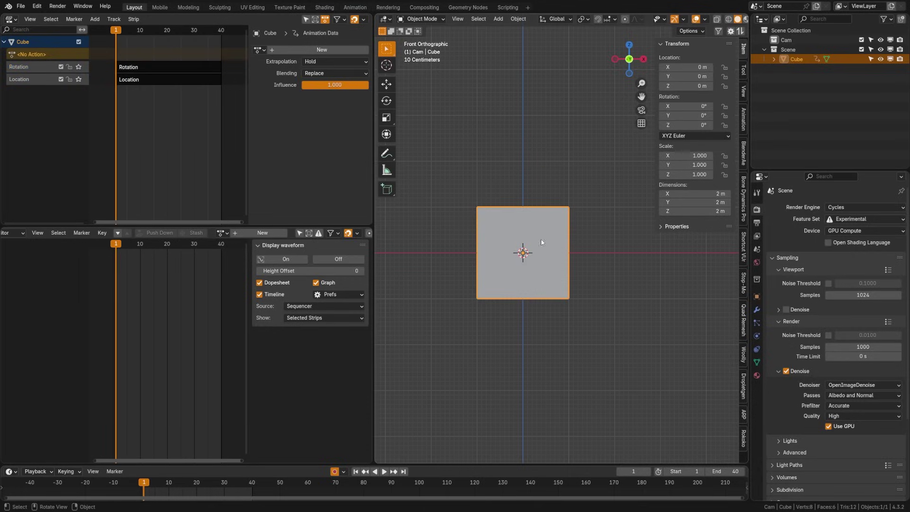
{"action": "left_click", "coordinate": [142, 67]}
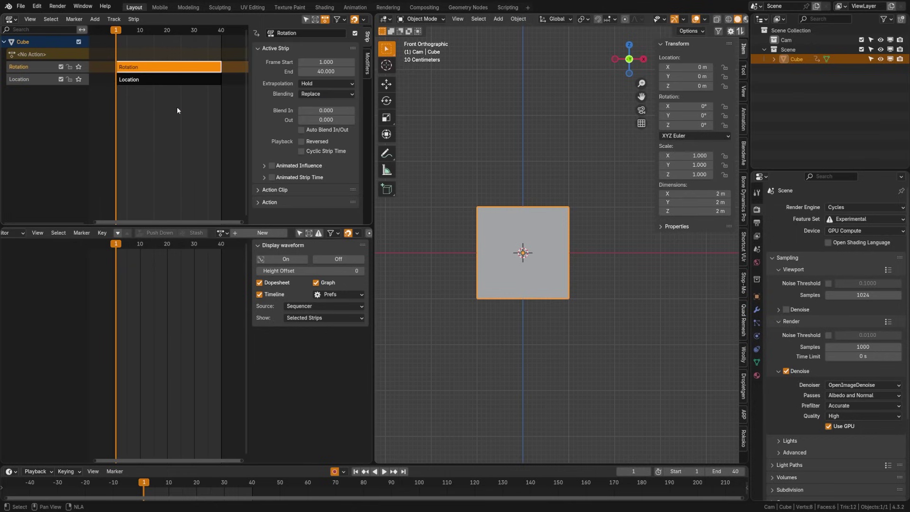
{"action": "key", "text": "Tab"}
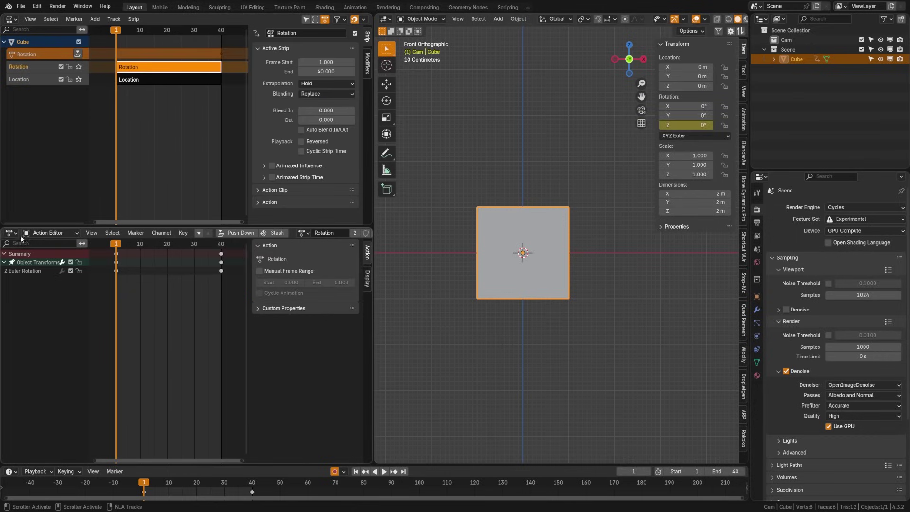
{"action": "left_click", "coordinate": [302, 233]}
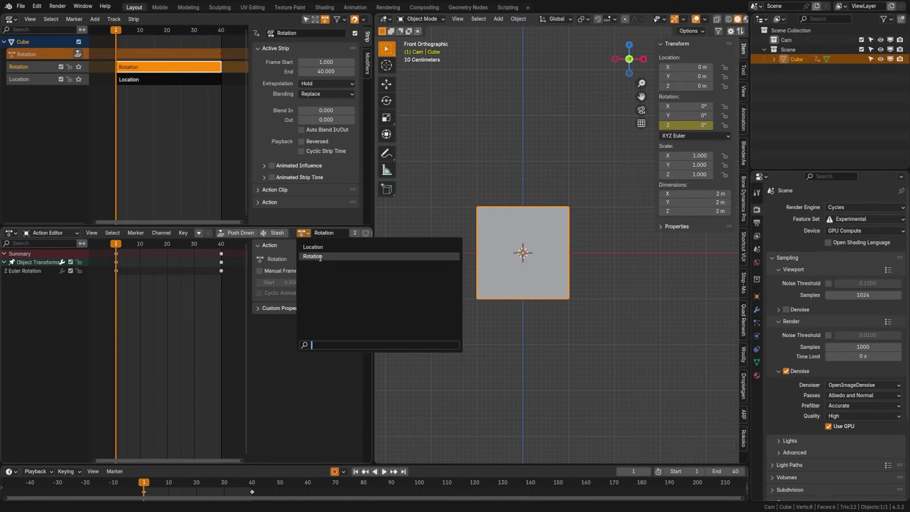
{"action": "left_click", "coordinate": [314, 257]}
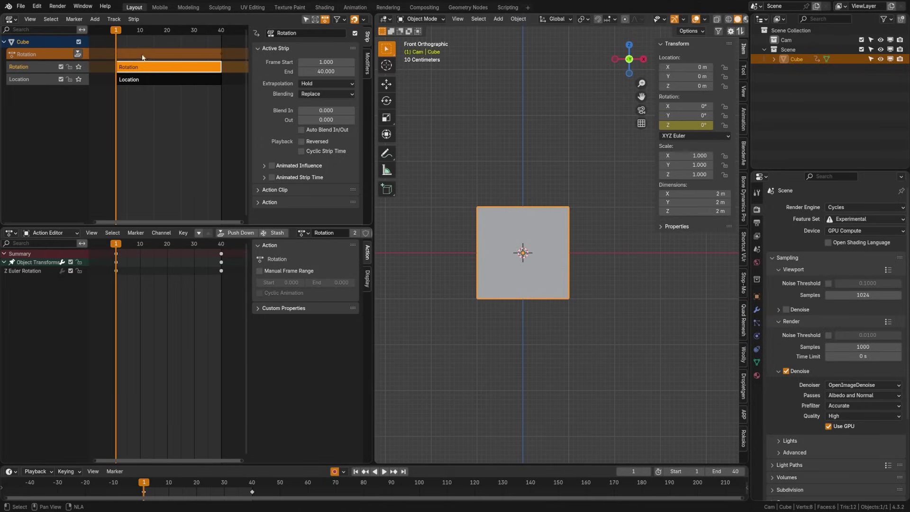
{"action": "left_click", "coordinate": [318, 233]}
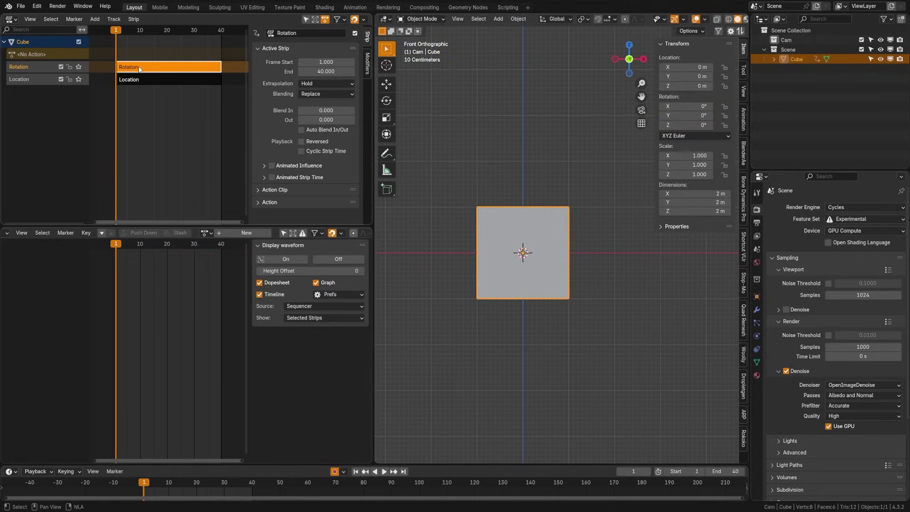
Insert a single Z location keyframe into the Rotation action, leave tweak mode, and play back from frame 1
{"action": "key", "text": "Tab"}
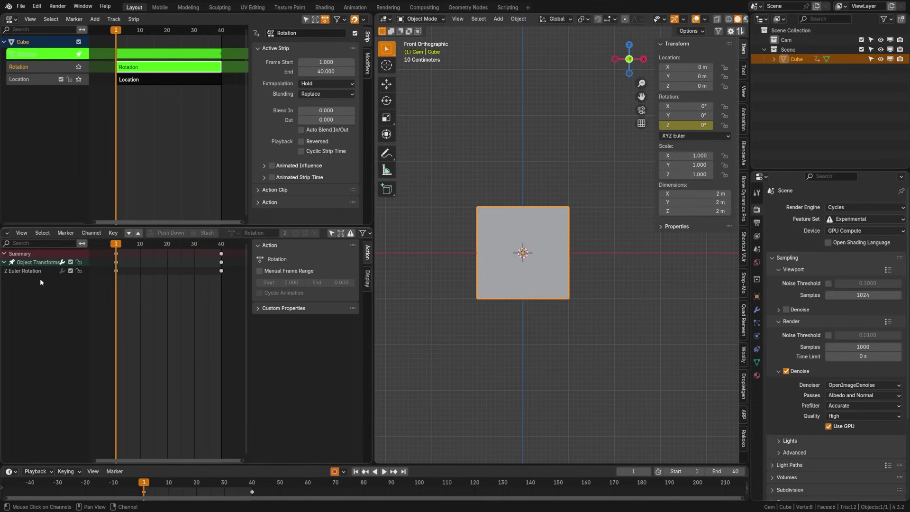
{"action": "right_click", "coordinate": [667, 94]}
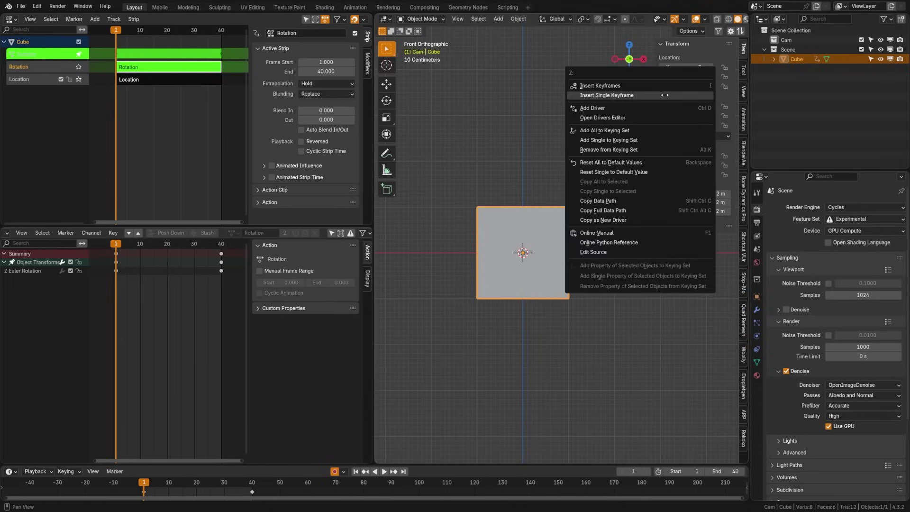
{"action": "left_click", "coordinate": [665, 95]}
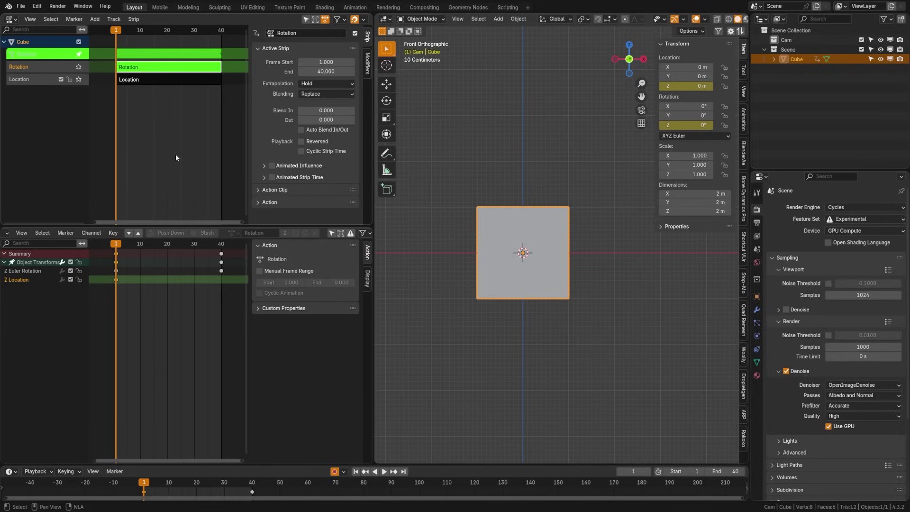
{"action": "key", "text": "Tab"}
{"action": "key", "text": "space"}
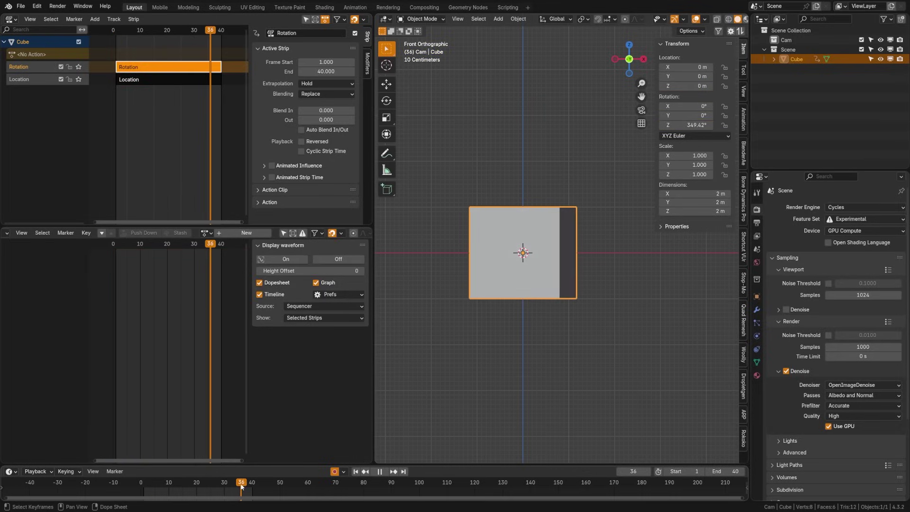
{"action": "left_click_drag", "start_coordinate": [221, 487], "coordinate": [144, 486]}
Switch the Rotation strip's blending from Replace to Combine and scrub to check the blend
{"action": "left_click", "coordinate": [322, 95]}
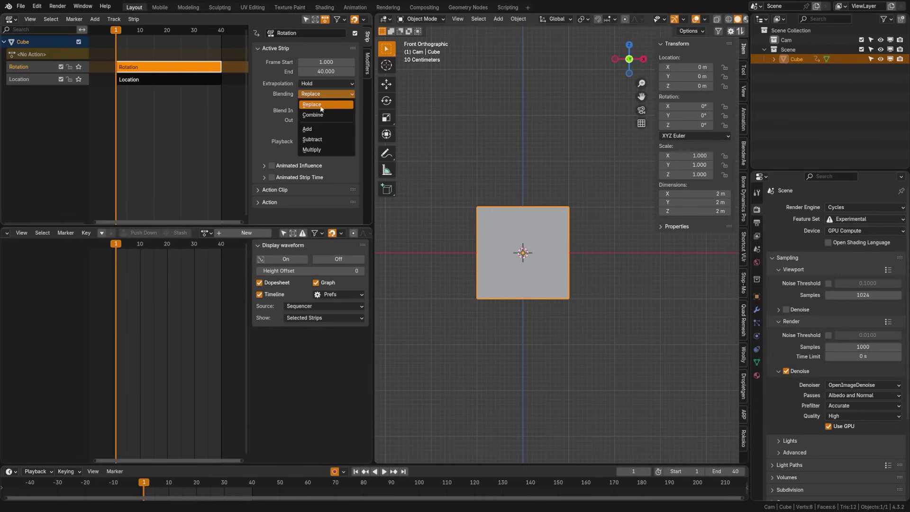
{"action": "left_click", "coordinate": [317, 118]}
{"action": "mouse_move", "coordinate": [147, 485]}
{"action": "left_mouse_down"}
{"action": "mouse_move", "coordinate": [248, 486]}
{"action": "mouse_move", "coordinate": [144, 487]}
{"action": "left_mouse_up"}
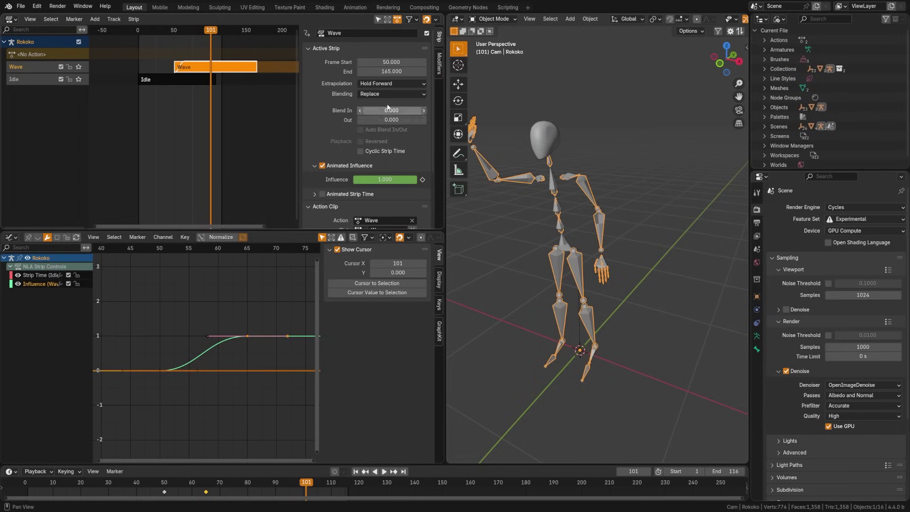
Set the Wave strip's blending to Combine, then play and scrub to frame 80 to preview
{"action": "left_click", "coordinate": [391, 95]}
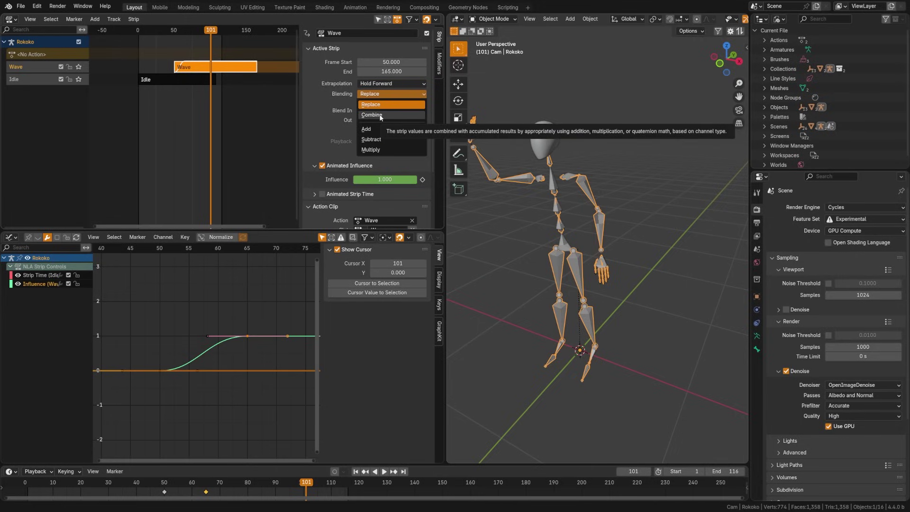
{"action": "left_click", "coordinate": [381, 116]}
{"action": "key", "text": "space"}
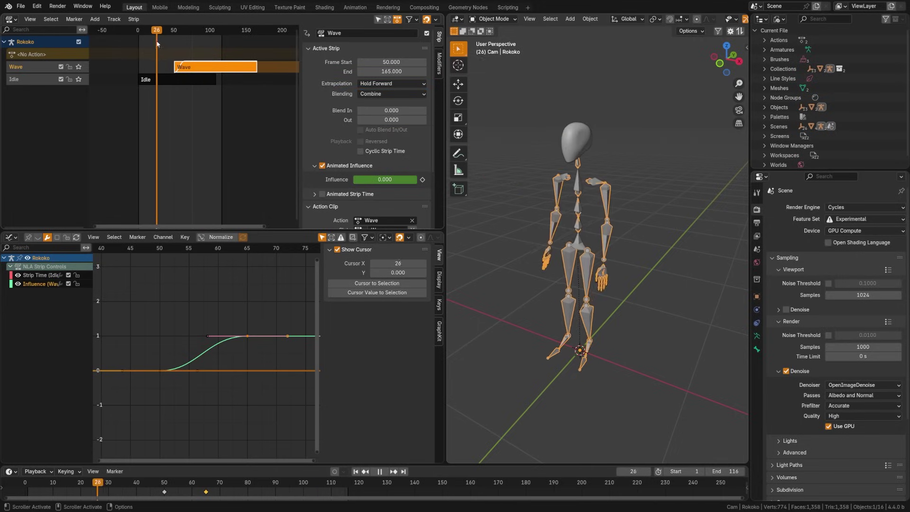
{"action": "left_click_drag", "start_coordinate": [163, 46], "coordinate": [174, 62]}
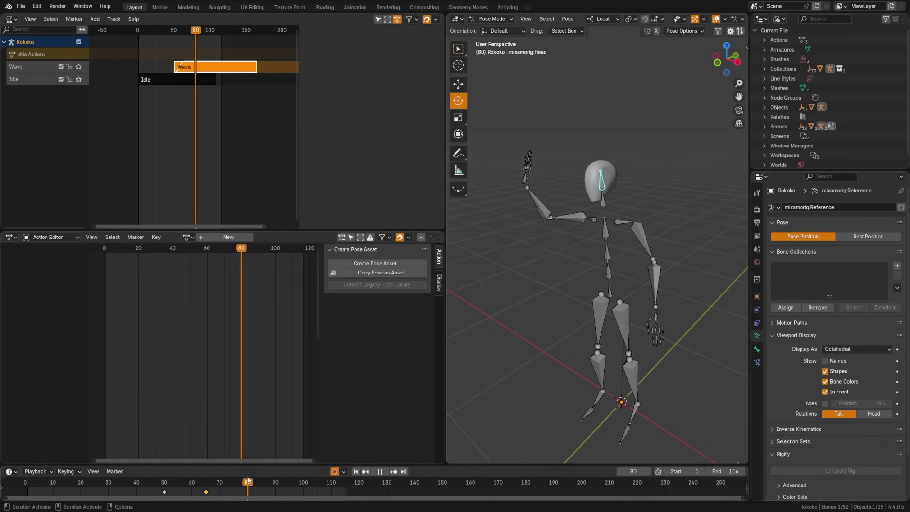
Stop playback, go to frame 50 and keep the editor in the action view
{"action": "key", "text": "space"}
{"action": "middle_click_drag", "start_coordinate": [603, 155], "coordinate": [563, 190]}
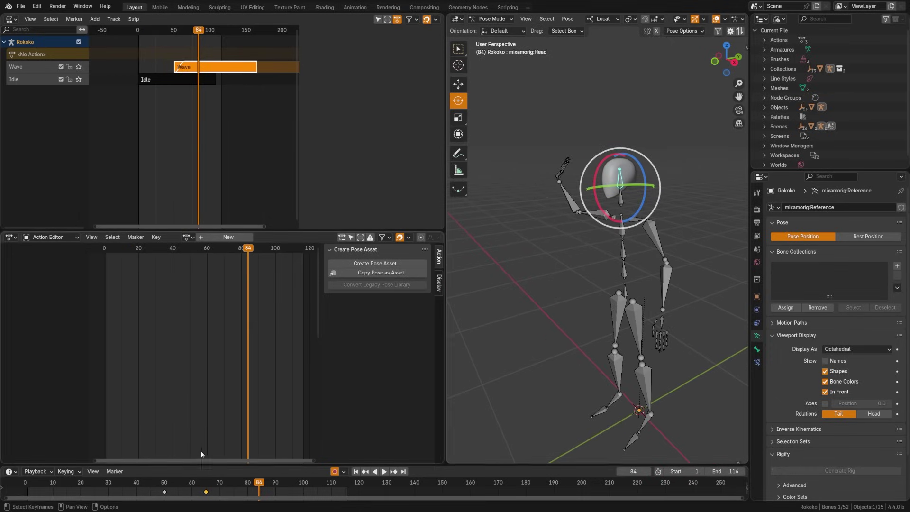
{"action": "left_click", "coordinate": [164, 482]}
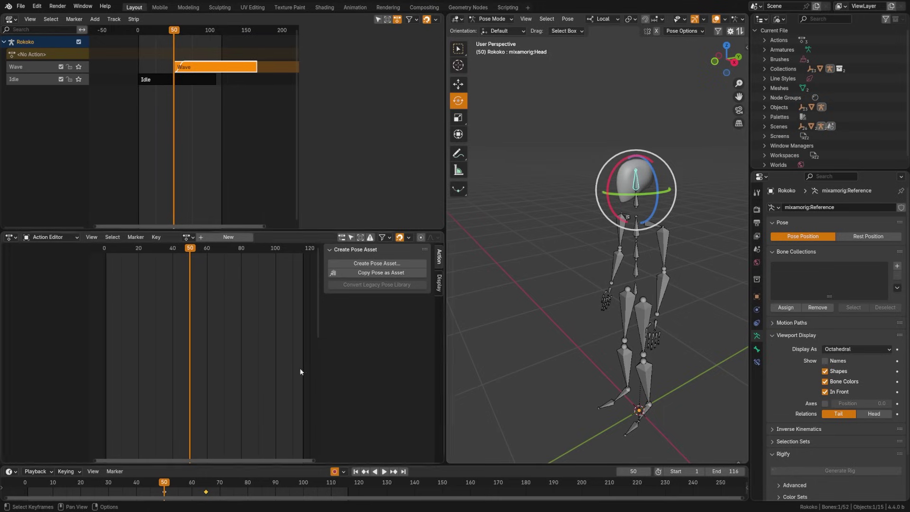
{"action": "left_click", "coordinate": [12, 237]}
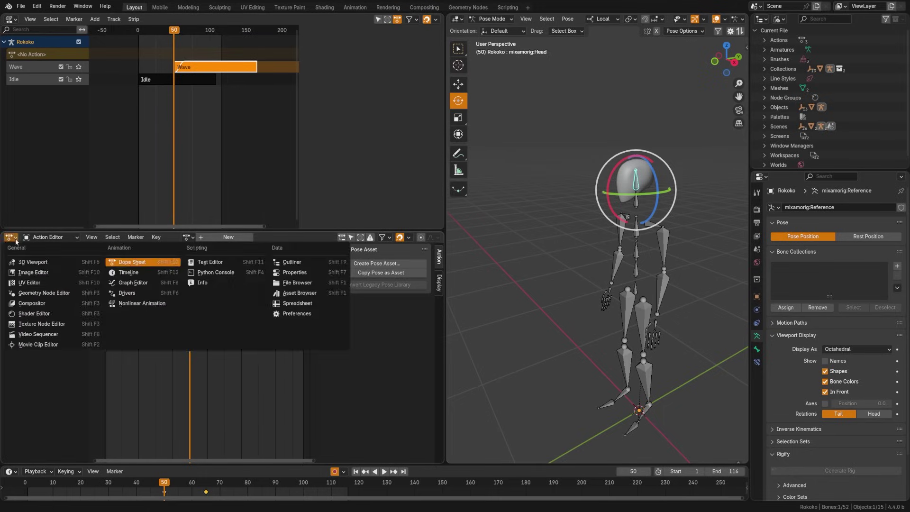
{"action": "left_click", "coordinate": [46, 237]}
{"action": "left_click", "coordinate": [61, 240]}
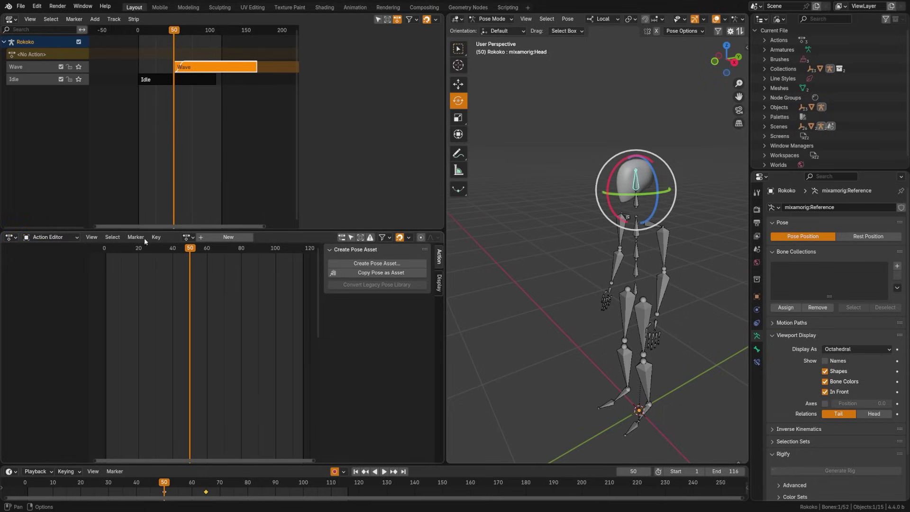
Create a new action named 'Look Up' and keyframe the head bone's pose at frame 50
{"action": "left_click", "coordinate": [226, 240]}
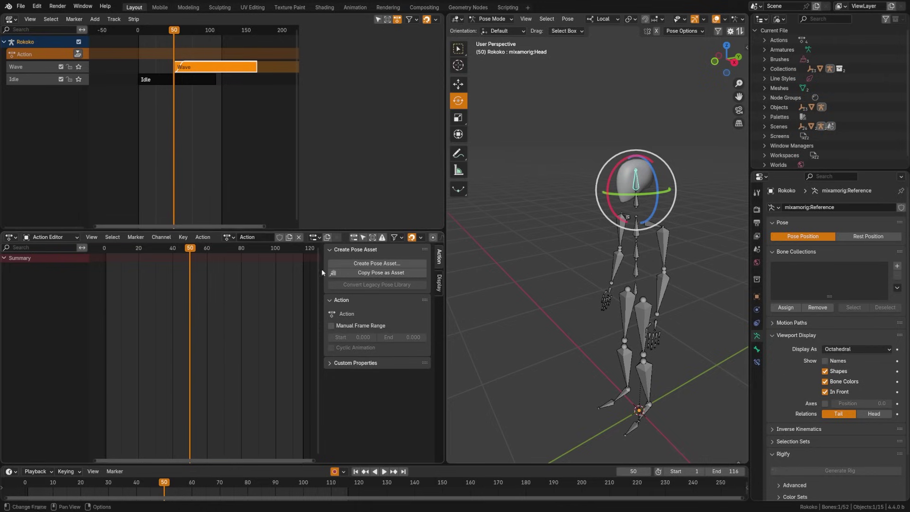
{"action": "left_click", "coordinate": [272, 238]}
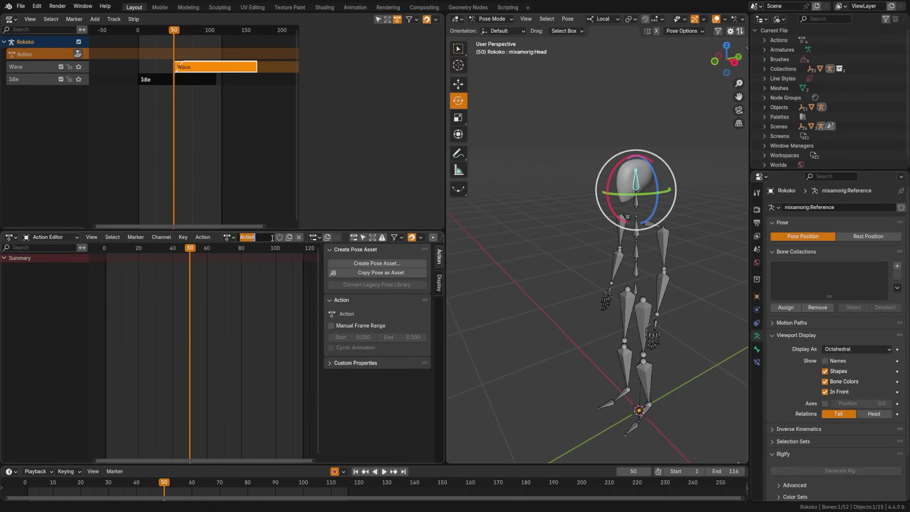
{"action": "type", "text": "Look Up"}
{"action": "key", "text": "Return"}
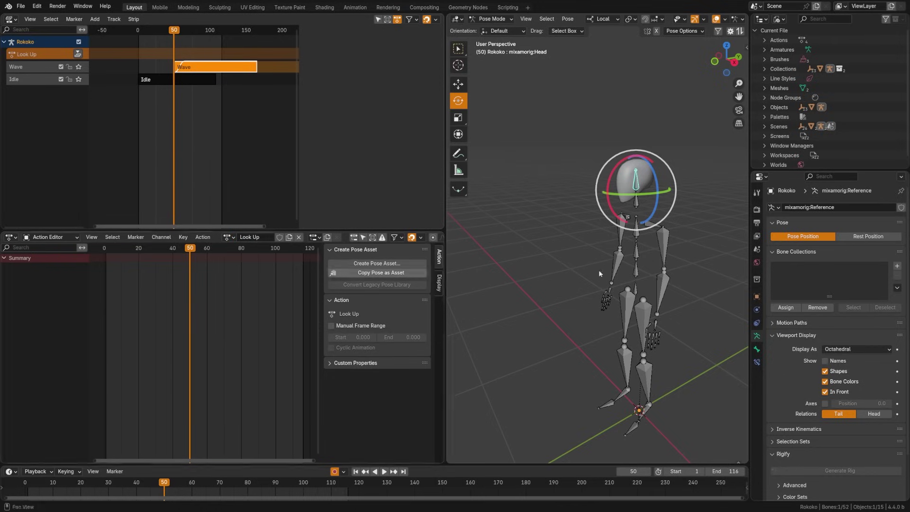
{"action": "middle_click_drag", "start_coordinate": [660, 200], "coordinate": [625, 207], "text": "shift"}
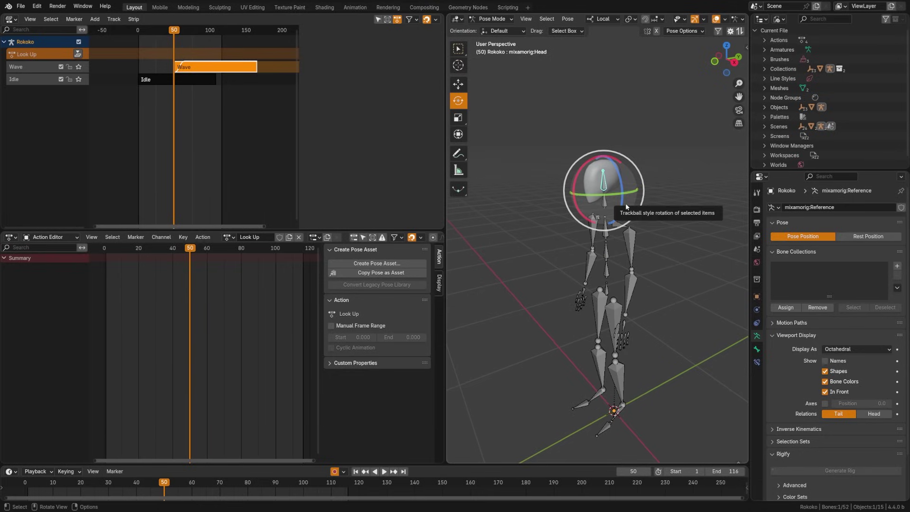
{"action": "key", "text": "i"}
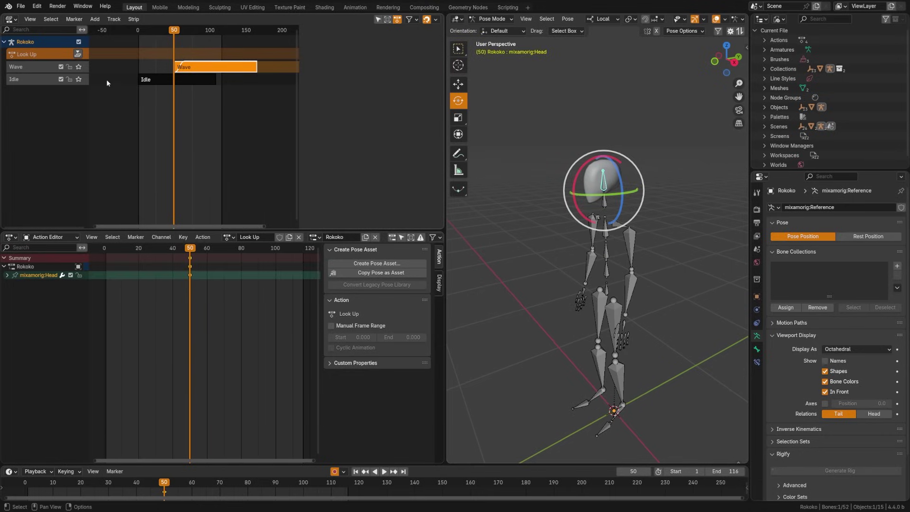
Push the Look Up action down to an NLA strip and set its blending to Combine
{"action": "left_click", "coordinate": [78, 55]}
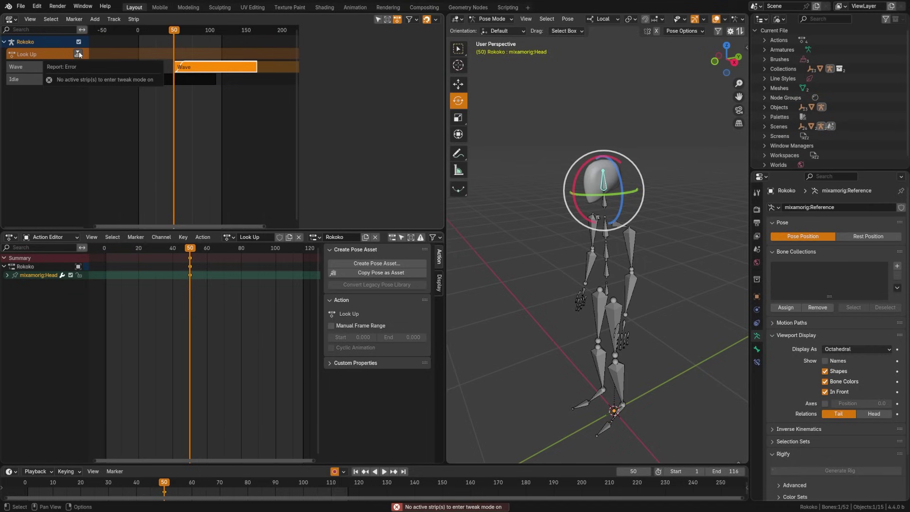
{"action": "left_click", "coordinate": [79, 53]}
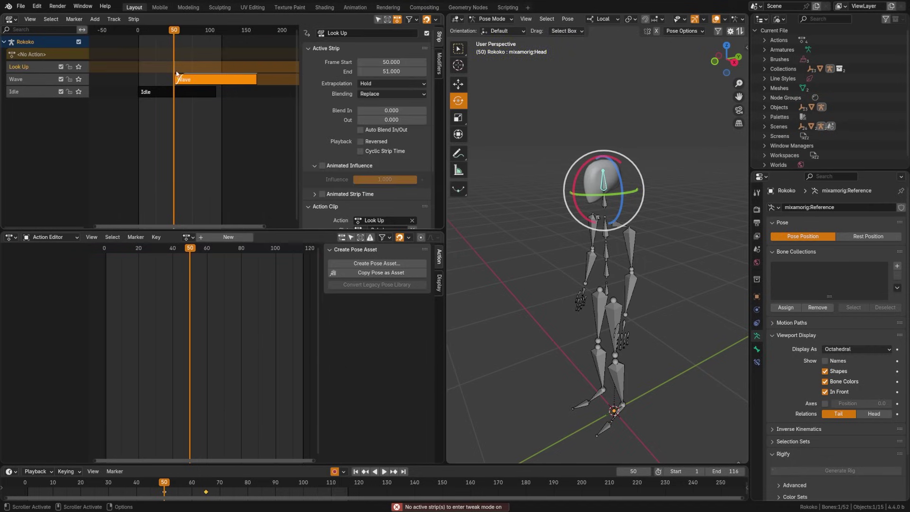
{"action": "left_click", "coordinate": [377, 94]}
{"action": "left_click", "coordinate": [380, 115]}
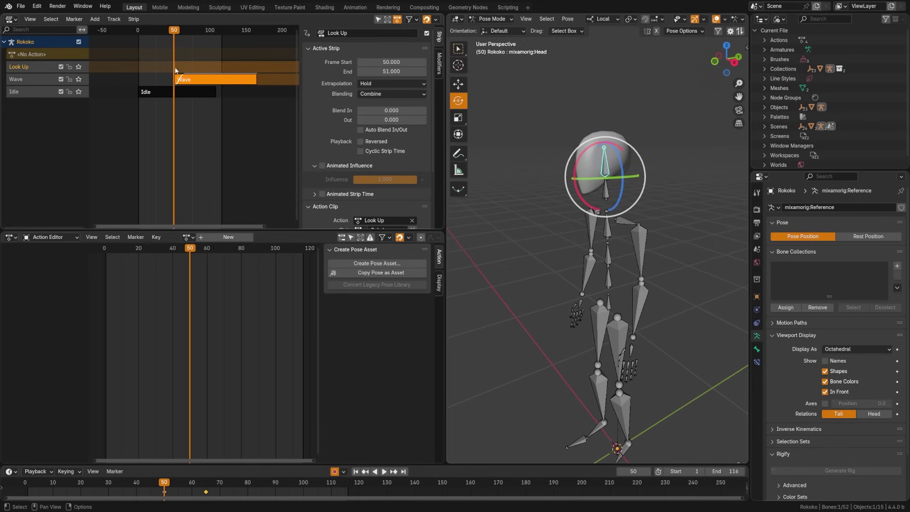
Tweak the Look Up strip, rotating and keying the head at frames 60 and 70
{"action": "key", "text": "Tab"}
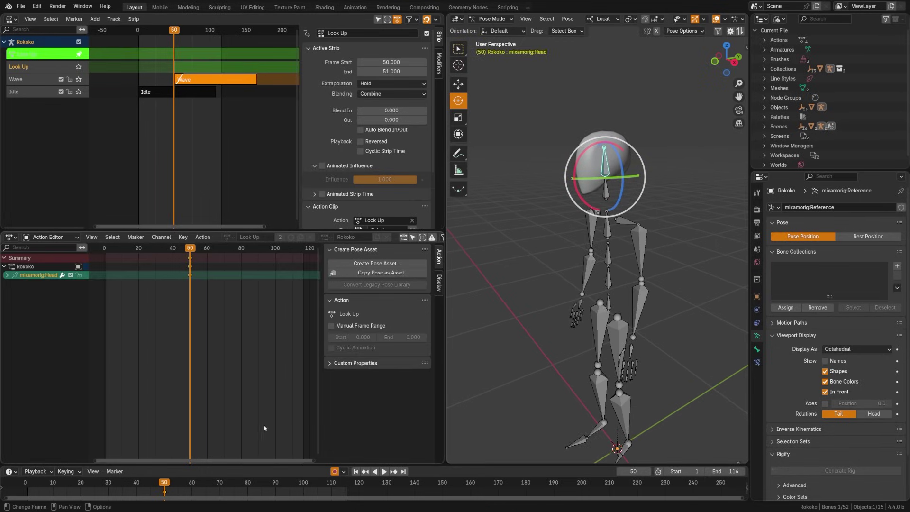
{"action": "key", "text": "space"}
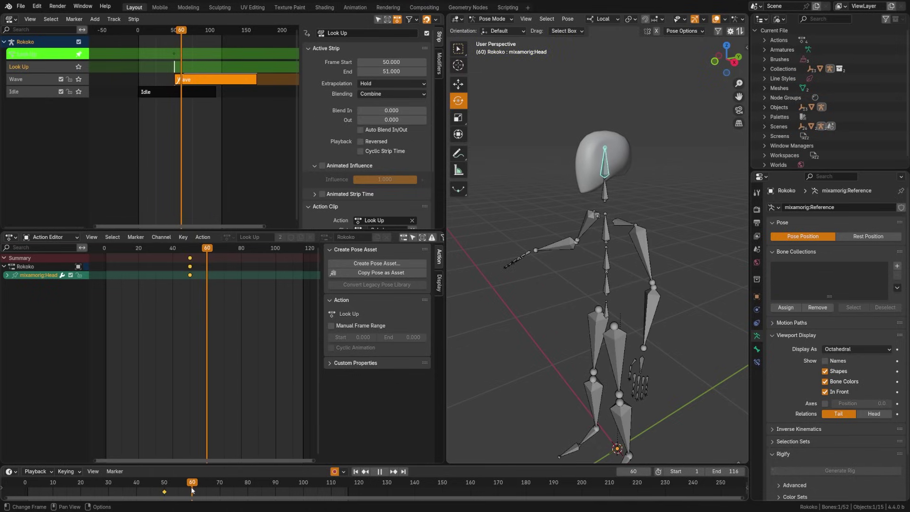
{"action": "key", "text": "space"}
{"action": "left_click_drag", "start_coordinate": [584, 201], "coordinate": [578, 188]}
{"action": "key", "text": "Right"}
{"action": "key", "text": "Right"}
{"action": "key", "text": "Right"}
{"action": "key", "text": "Right"}
{"action": "key", "text": "Right"}
{"action": "key", "text": "Right"}
{"action": "key", "text": "Right"}
{"action": "key", "text": "Right"}
{"action": "key", "text": "Right"}
{"action": "key", "text": "Right"}
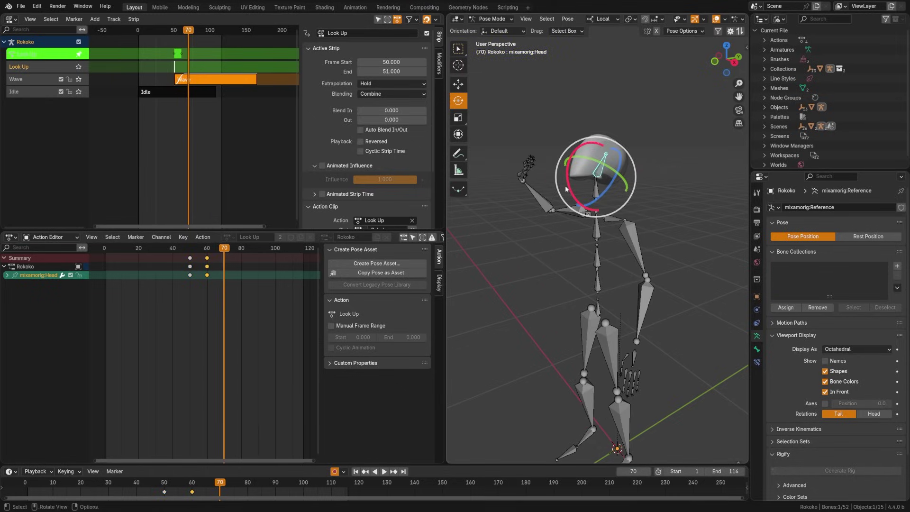
{"action": "key", "text": "r"}
{"action": "key", "text": "r"}
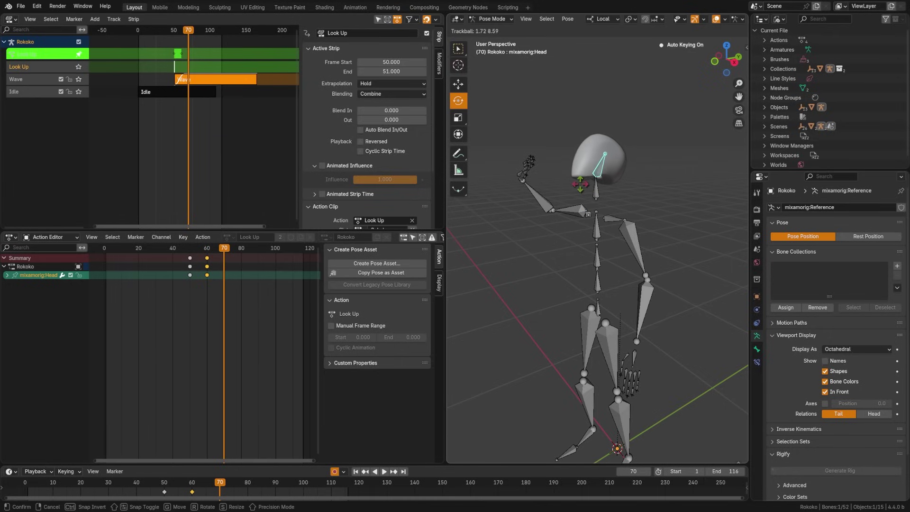
{"action": "left_click", "coordinate": [578, 187]}
Duplicate a head keyframe to frame 90, leave tweak mode and play back the mix
{"action": "key", "text": "Right"}
{"action": "key", "text": "Right"}
{"action": "key", "text": "Right"}
{"action": "key", "text": "Right"}
{"action": "key", "text": "Right"}
{"action": "key", "text": "Right"}
{"action": "key", "text": "Right"}
{"action": "key", "text": "Right"}
{"action": "key", "text": "Right"}
{"action": "key", "text": "Right"}
{"action": "key", "text": "Right"}
{"action": "key", "text": "Right"}
{"action": "key", "text": "Right"}
{"action": "key", "text": "Right"}
{"action": "key", "text": "Right"}
{"action": "key", "text": "Right"}
{"action": "key", "text": "Right"}
{"action": "key", "text": "Right"}
{"action": "key", "text": "Right"}
{"action": "key", "text": "Right"}
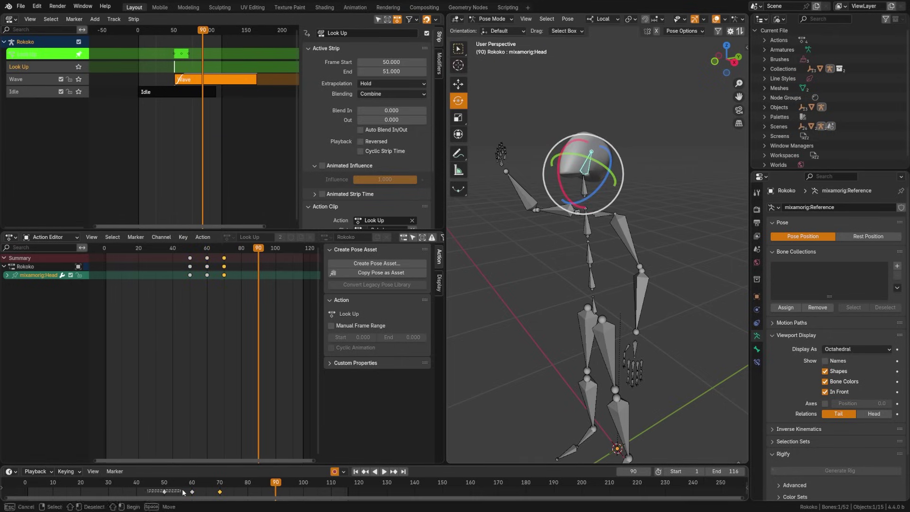
{"action": "left_click_drag", "start_coordinate": [165, 492], "coordinate": [238, 491]}
{"action": "left_click", "coordinate": [274, 492]}
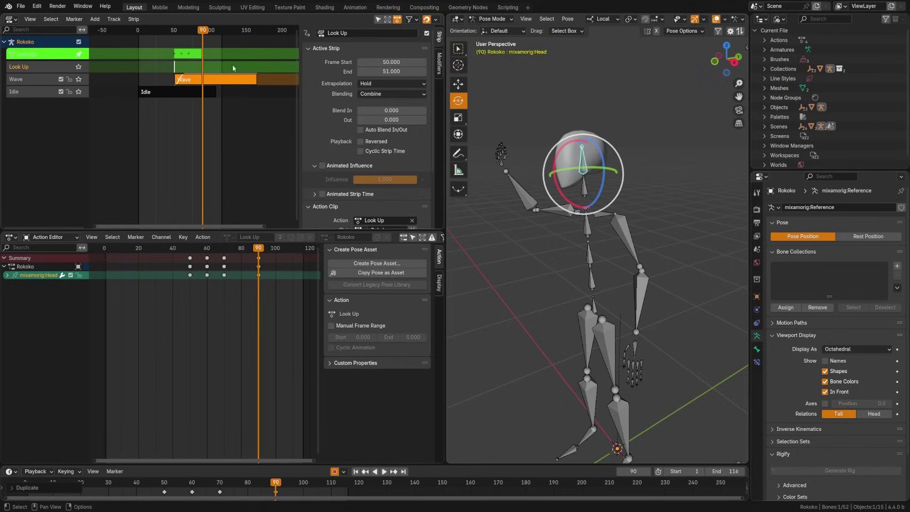
{"action": "key", "text": "Tab"}
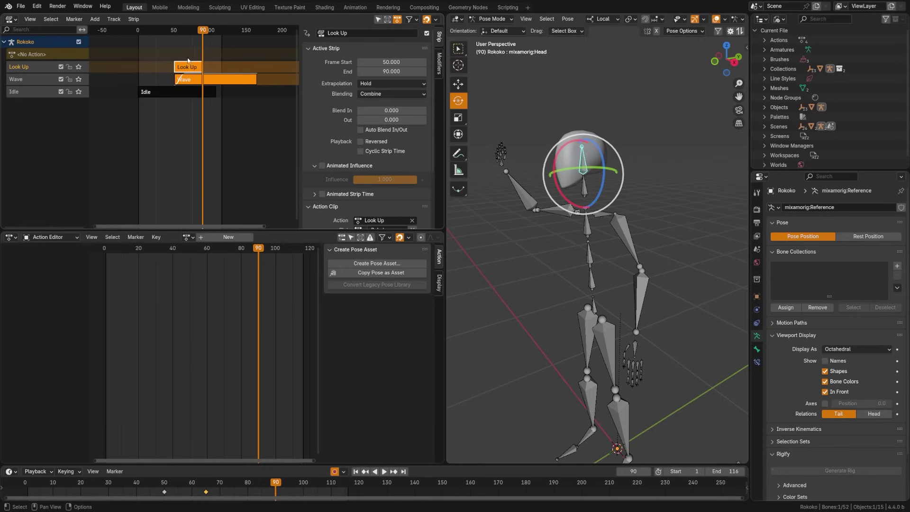
{"action": "key", "text": "space"}
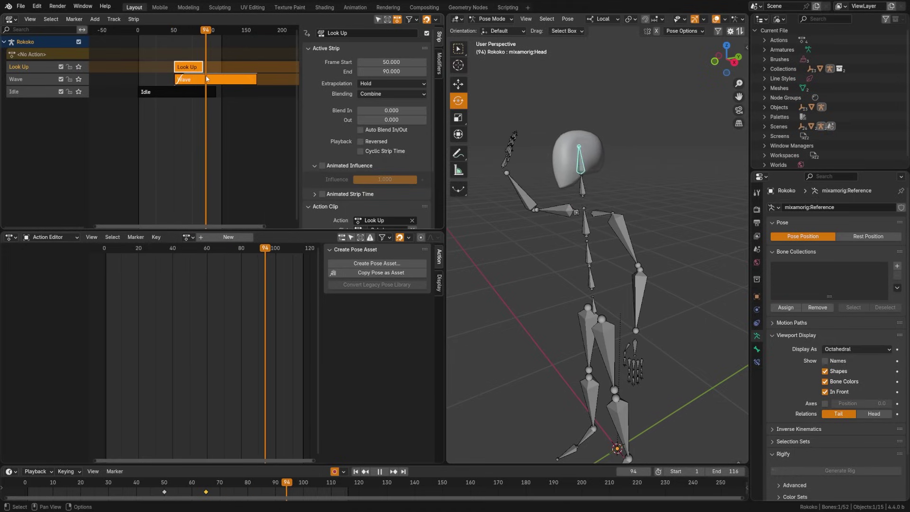
{"action": "key", "text": "space"}
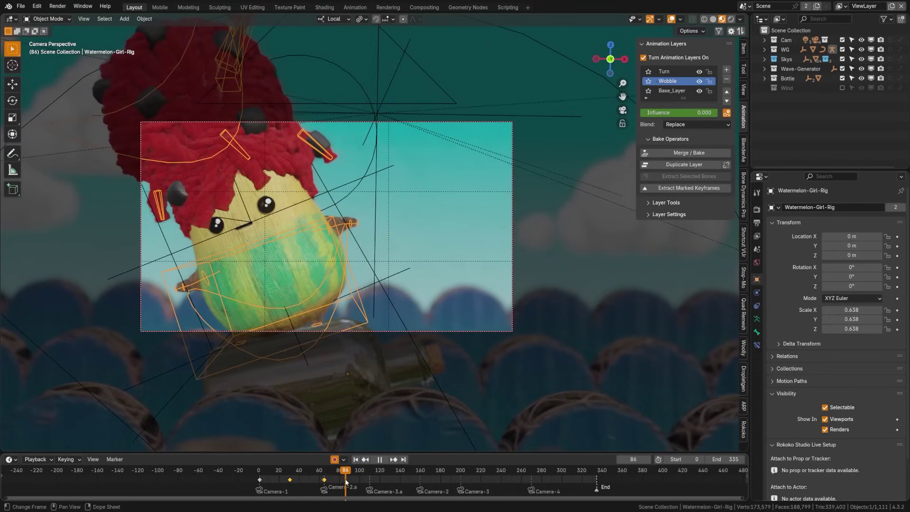
Play and scrub the watermelon girl's layered animation from the start to frame 96
{"action": "left_click_drag", "start_coordinate": [346, 482], "coordinate": [352, 481]}
{"action": "key", "text": "space"}
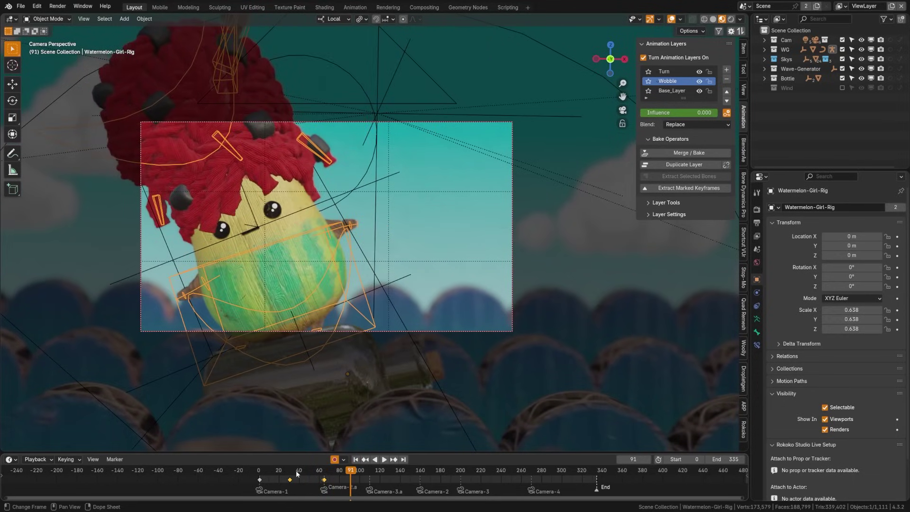
{"action": "left_click", "coordinate": [286, 476]}
{"action": "key", "text": "space"}
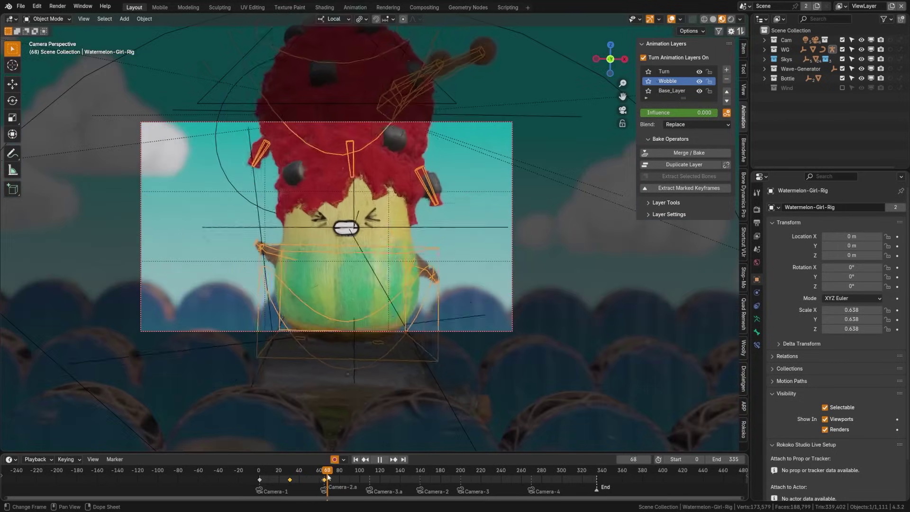
{"action": "key", "text": "space"}
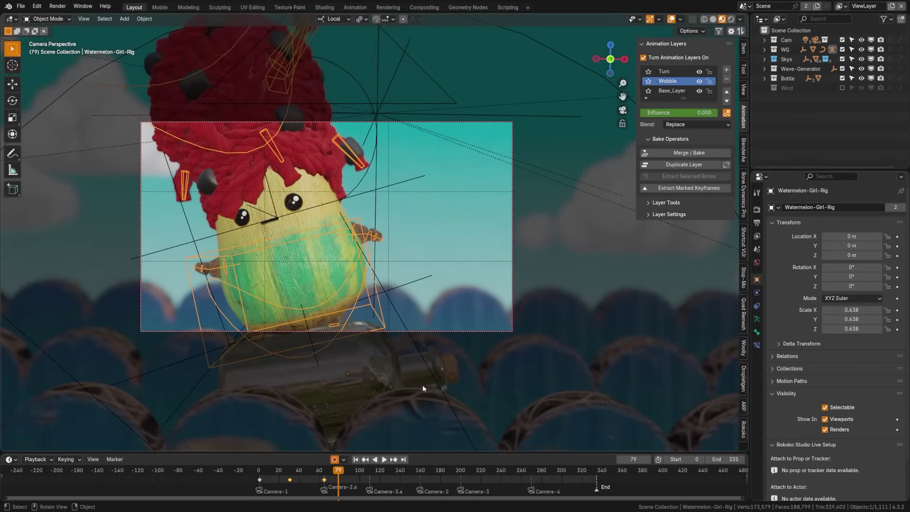
{"action": "left_click", "coordinate": [271, 474]}
{"action": "key", "text": "space"}
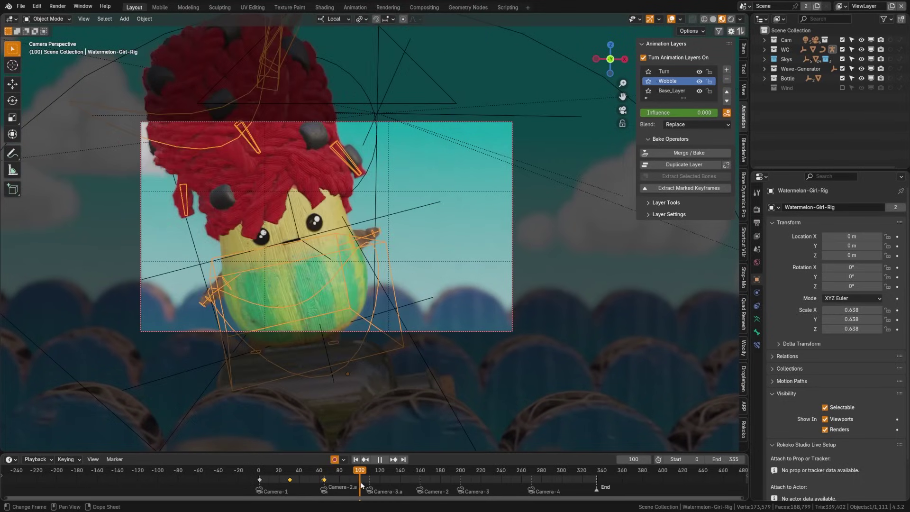
{"action": "left_click_drag", "start_coordinate": [360, 481], "coordinate": [356, 482]}
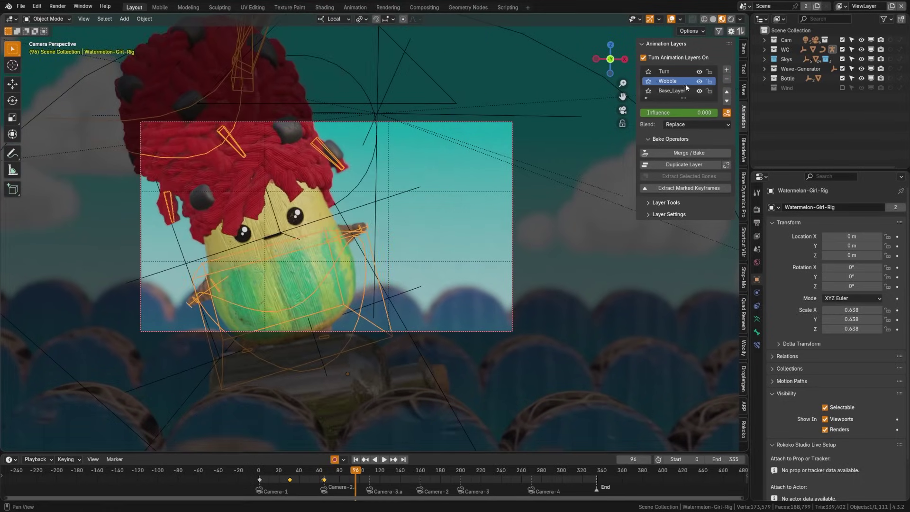
Add a new Anim_Layer, make Turn the active layer, and replay the shot from the start
{"action": "left_click", "coordinate": [726, 70]}
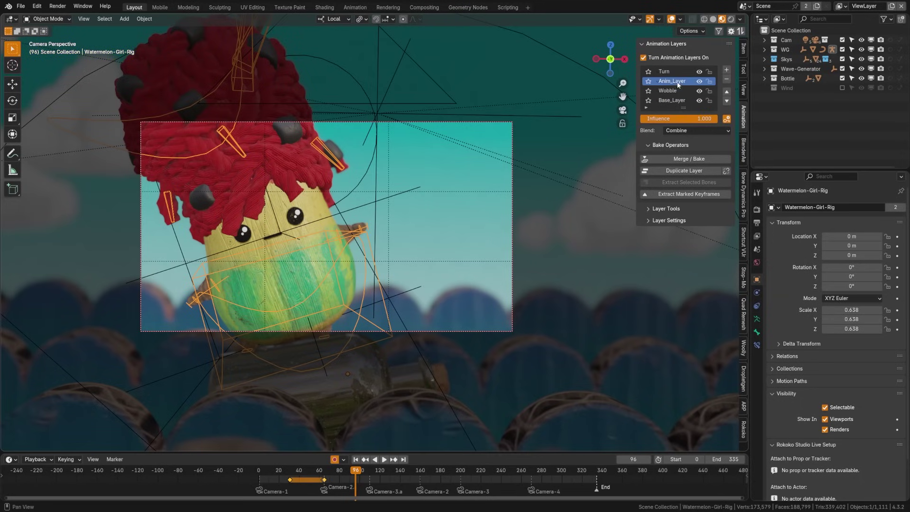
{"action": "left_click", "coordinate": [668, 73]}
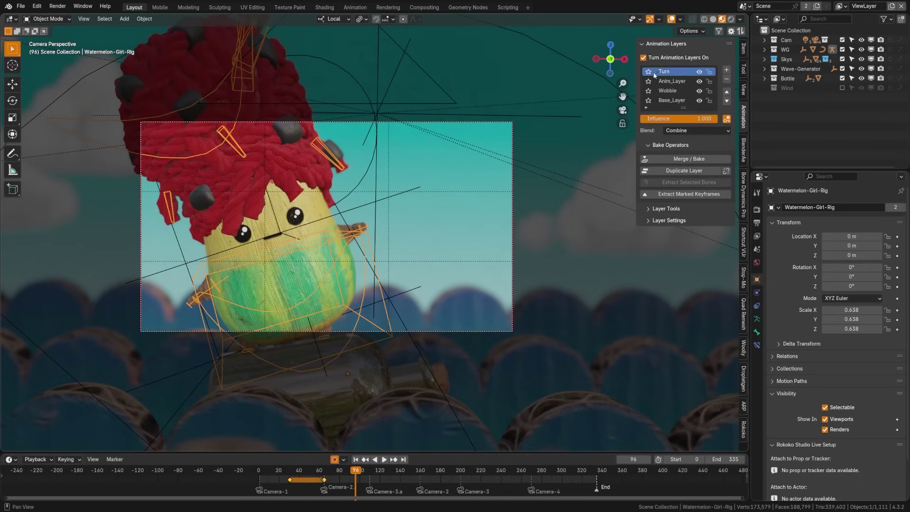
{"action": "key", "text": "space"}
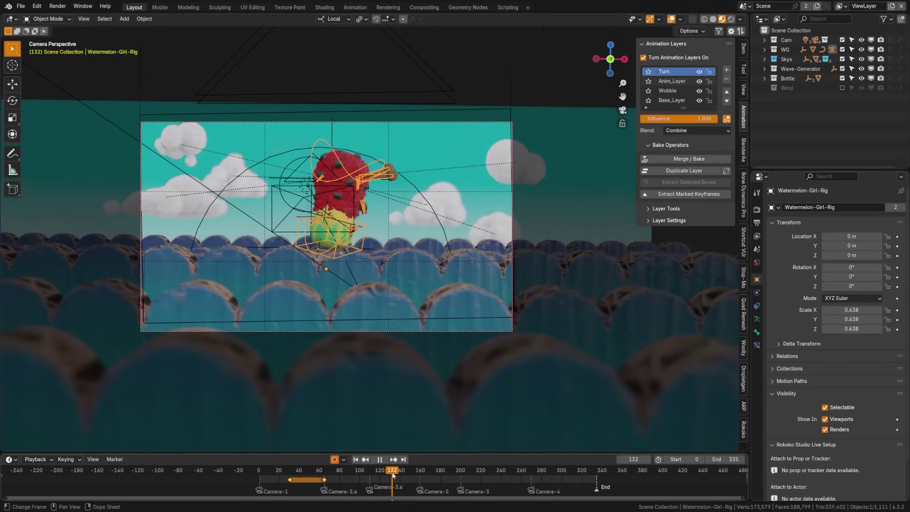
{"action": "key", "text": "space"}
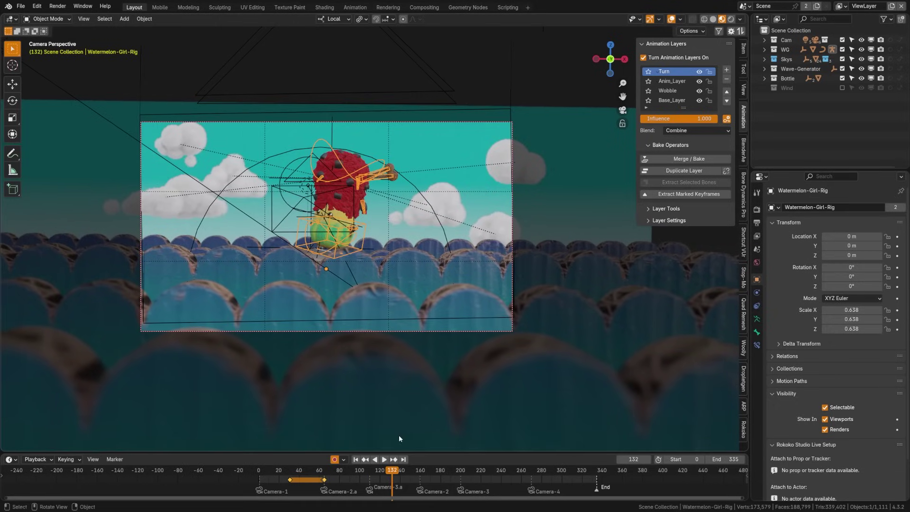
{"action": "left_click", "coordinate": [268, 482]}
{"action": "key", "text": "space"}
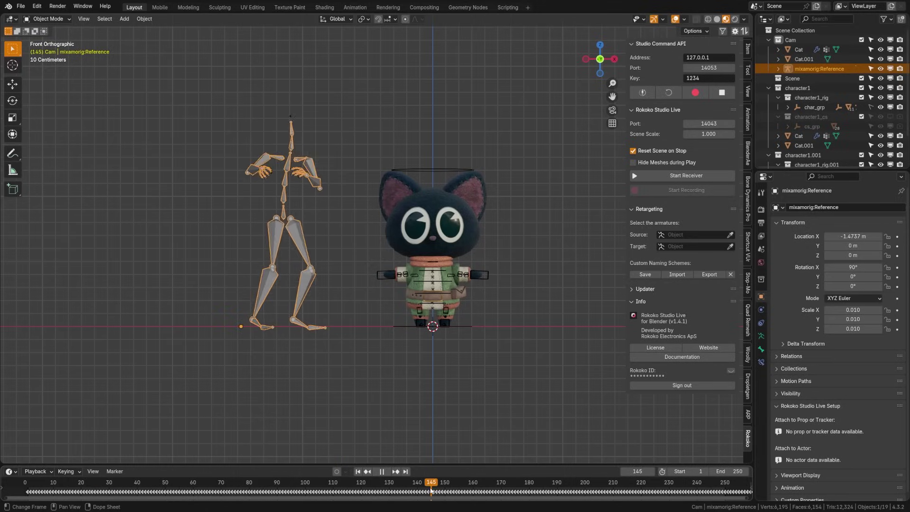
Stop the mixamorig:Reference animation at frame 142
{"action": "key", "text": "space"}
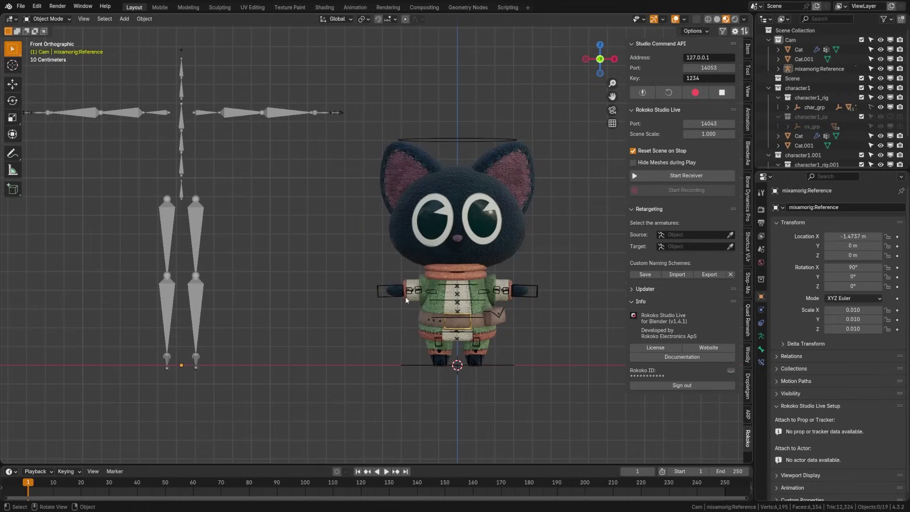
Select the cat's rig in the Blender scene
{"action": "left_click", "coordinate": [411, 302]}
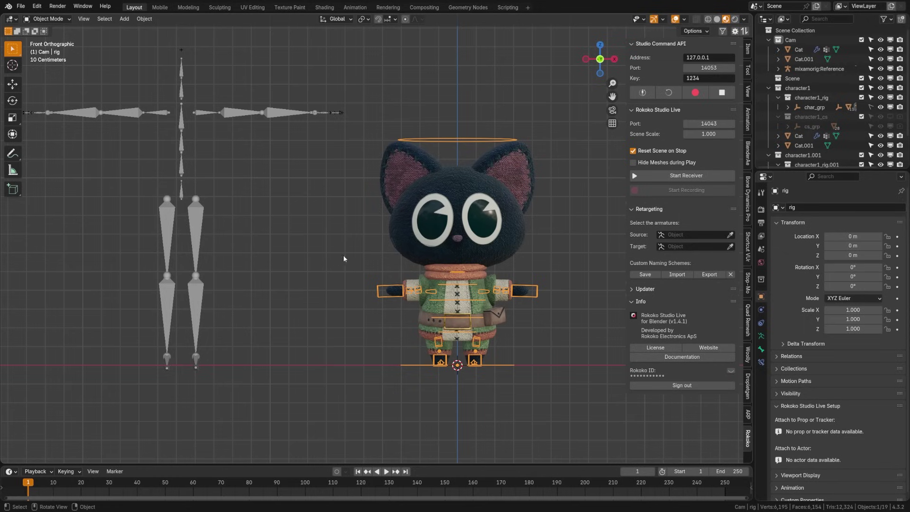
Select mixamorig:Reference, play its Mixamo animation to frame 142, and show the Auto-Rig Pro Remap panel
{"action": "left_click", "coordinate": [199, 234]}
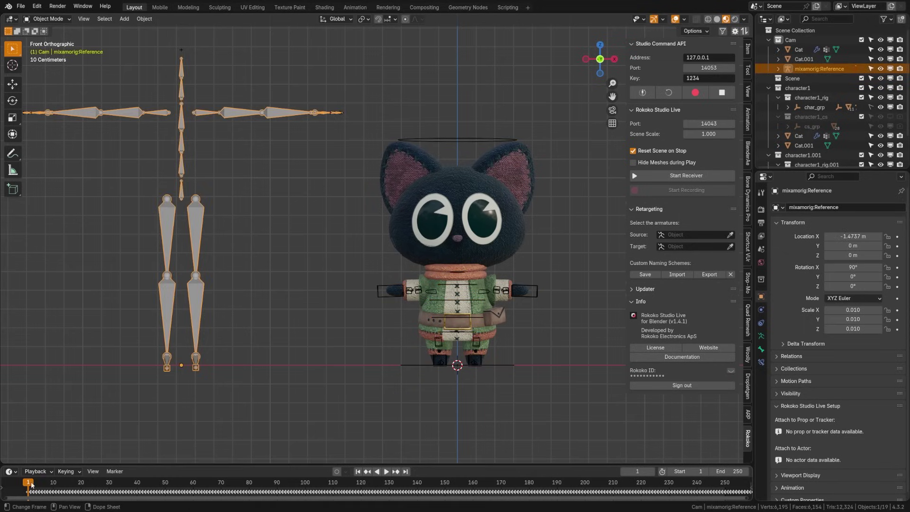
{"action": "key", "text": "Home"}
{"action": "key", "text": "space"}
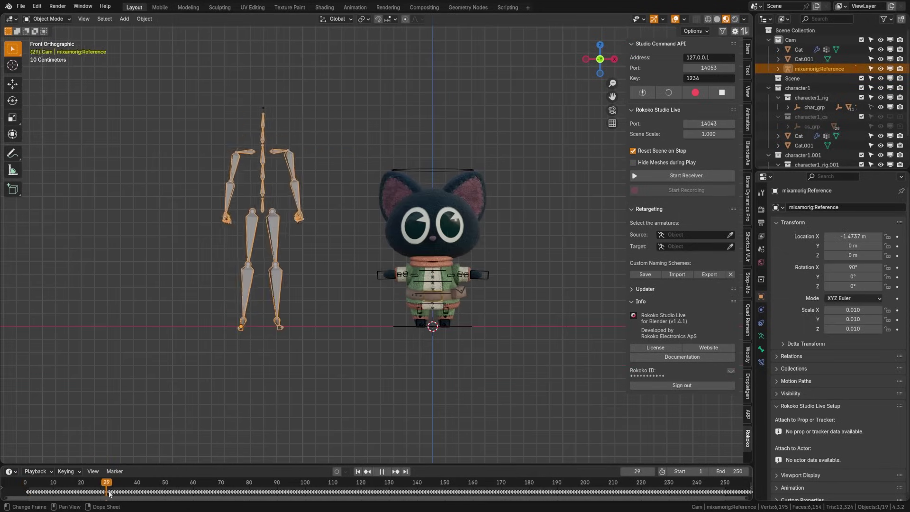
{"action": "key", "text": "space"}
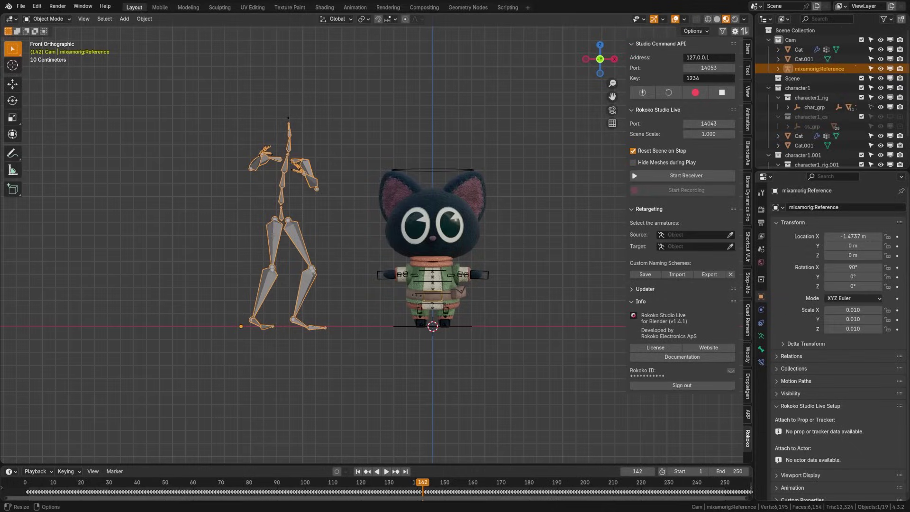
{"action": "left_click", "coordinate": [747, 411]}
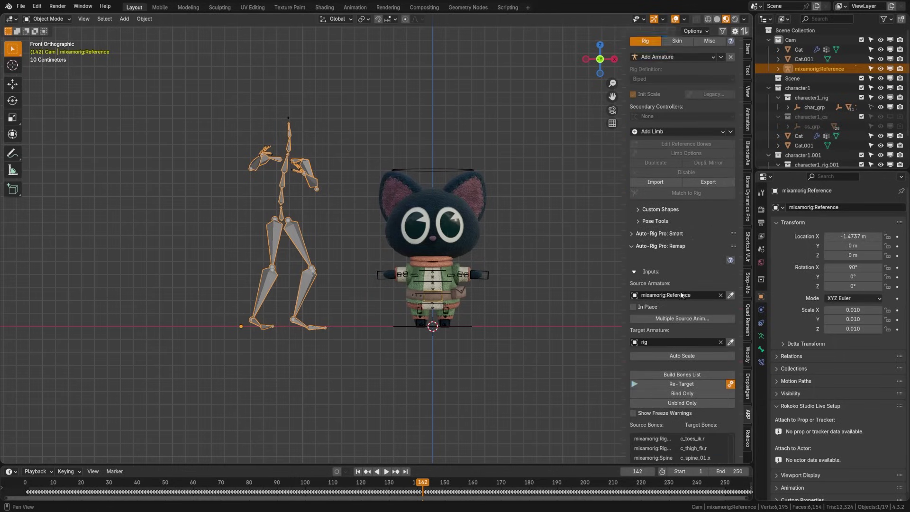
Select mixamorig:Reference then the cat rig, and widen the sidebar to read full bone names
{"action": "left_click", "coordinate": [645, 43]}
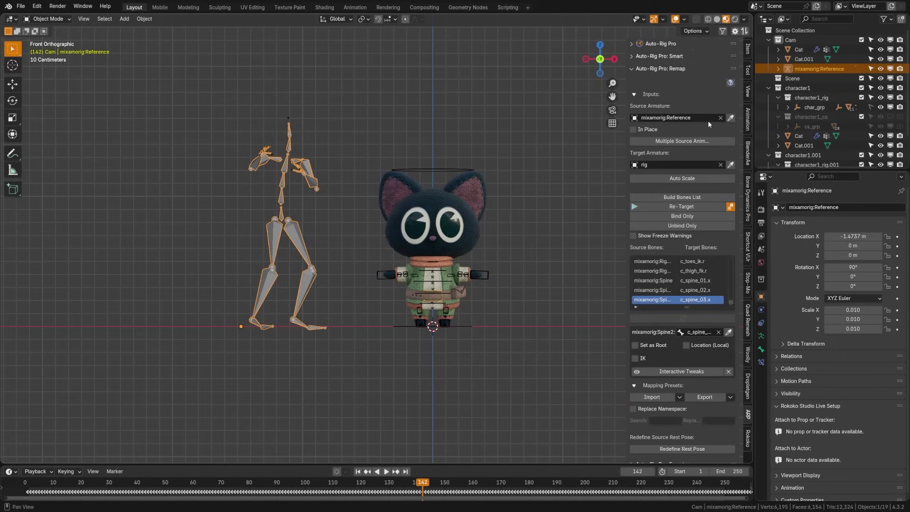
{"action": "left_click", "coordinate": [292, 173]}
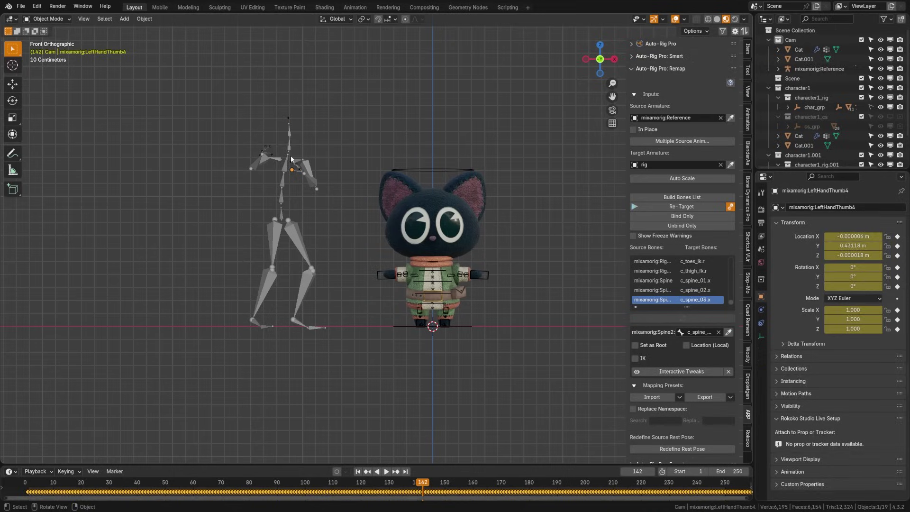
{"action": "left_click", "coordinate": [291, 159]}
{"action": "left_click", "coordinate": [444, 176]}
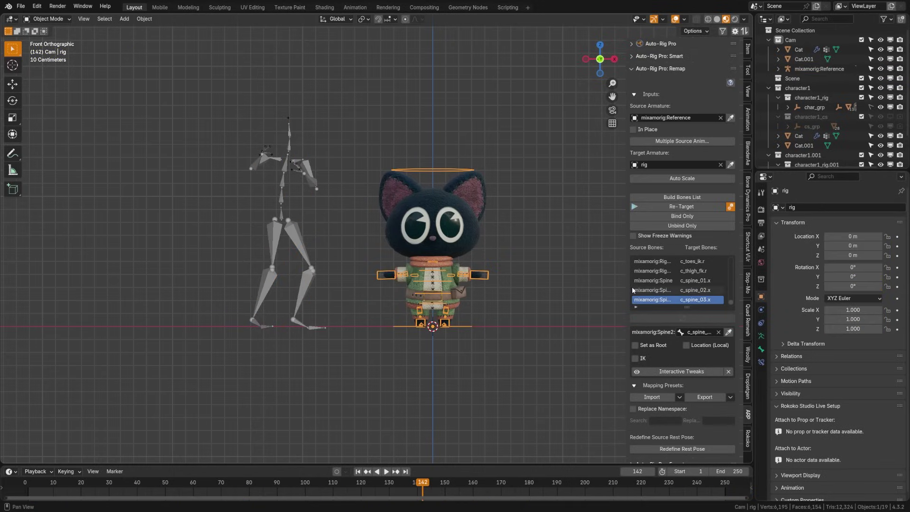
{"action": "left_click_drag", "start_coordinate": [626, 289], "coordinate": [571, 300]}
{"action": "left_click_drag", "start_coordinate": [731, 303], "coordinate": [736, 254]}
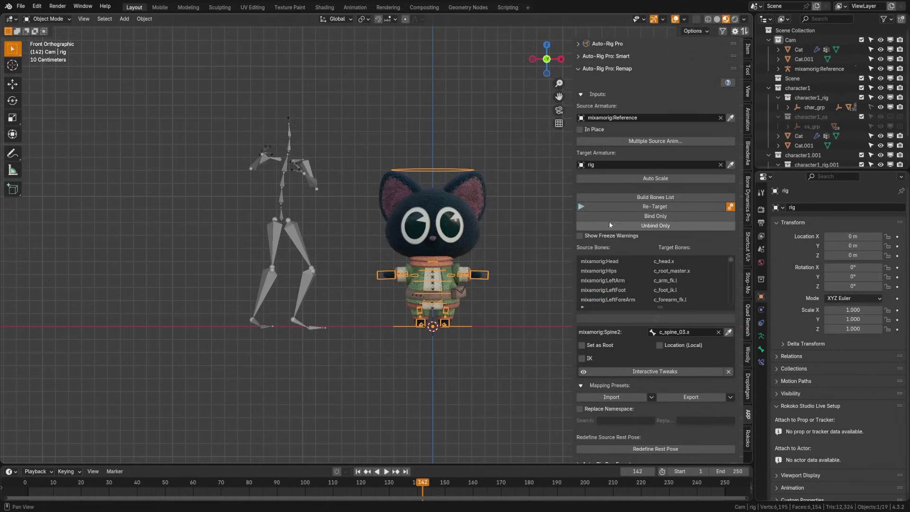
Bind the cat rig to the Mixamo reference skeleton with Bind Only and scrub to check its motion
{"action": "left_click", "coordinate": [648, 217]}
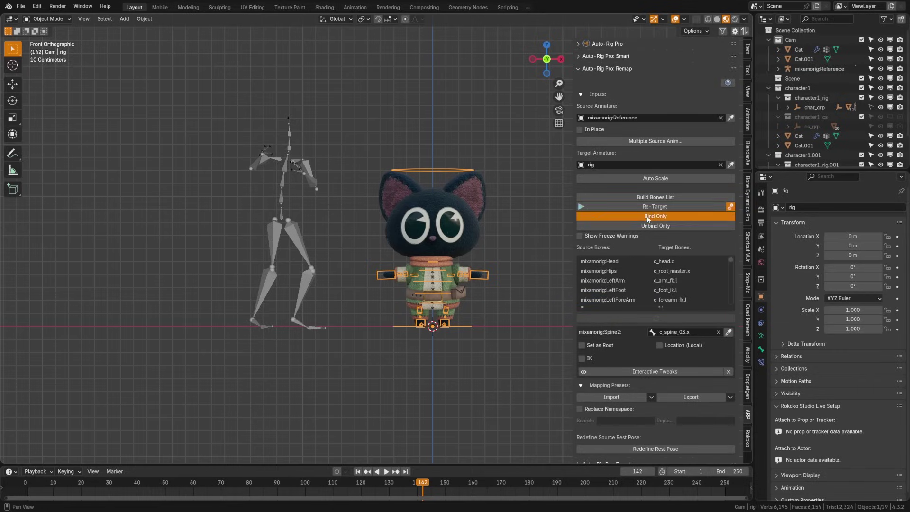
{"action": "middle_click_drag", "start_coordinate": [483, 364], "coordinate": [385, 347], "text": "shift"}
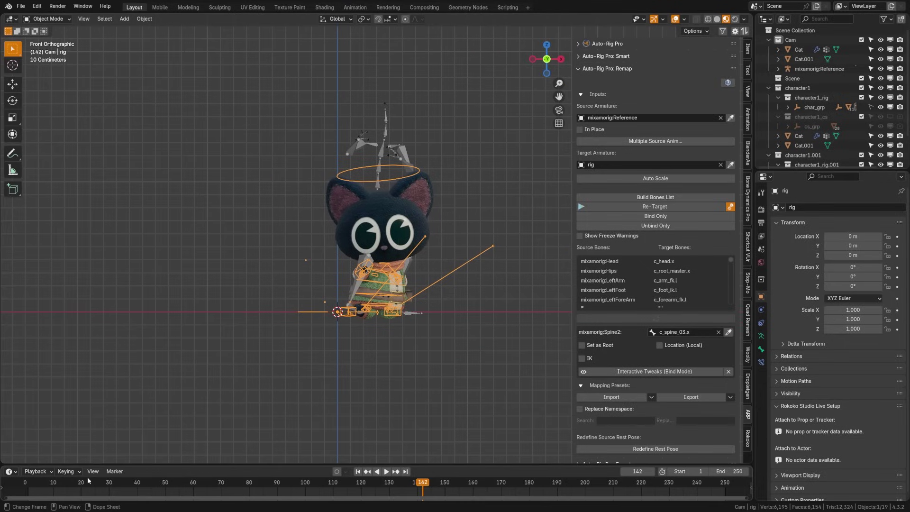
{"action": "left_click_drag", "start_coordinate": [27, 488], "coordinate": [260, 491]}
{"action": "scroll", "coordinate": [328, 336], "scroll_direction": "up", "scroll_amount": 3}
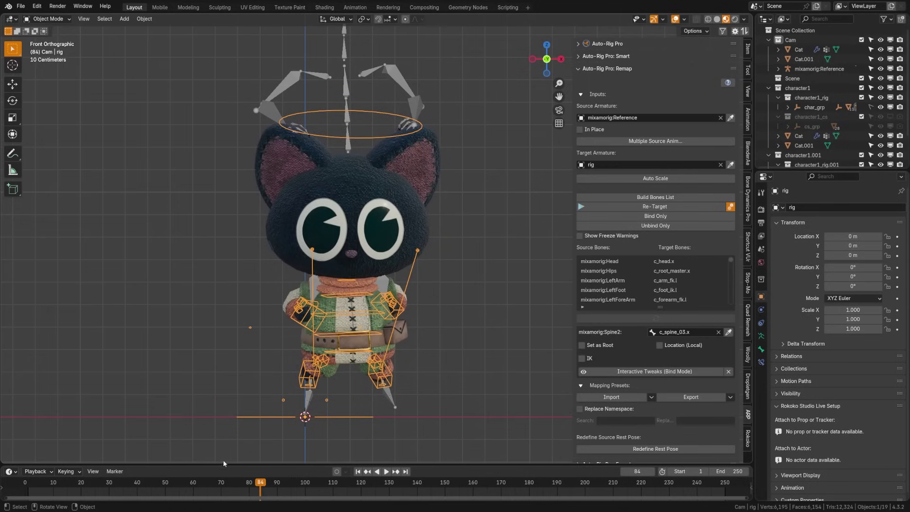
{"action": "left_click_drag", "start_coordinate": [261, 483], "coordinate": [280, 491]}
{"action": "middle_click_drag", "start_coordinate": [313, 450], "coordinate": [371, 319]}
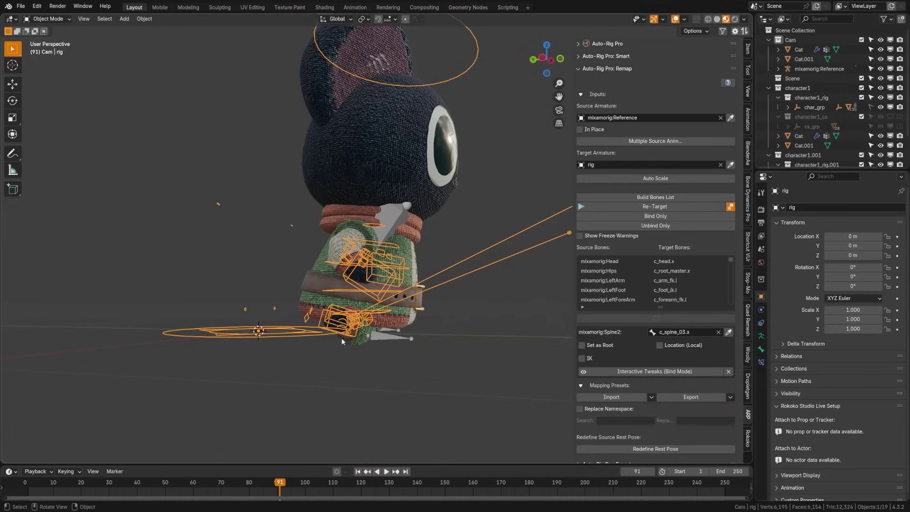
In Pose Mode, move a bone, play the animation, and return to frame 63
{"action": "key", "text": "ctrl+Tab"}
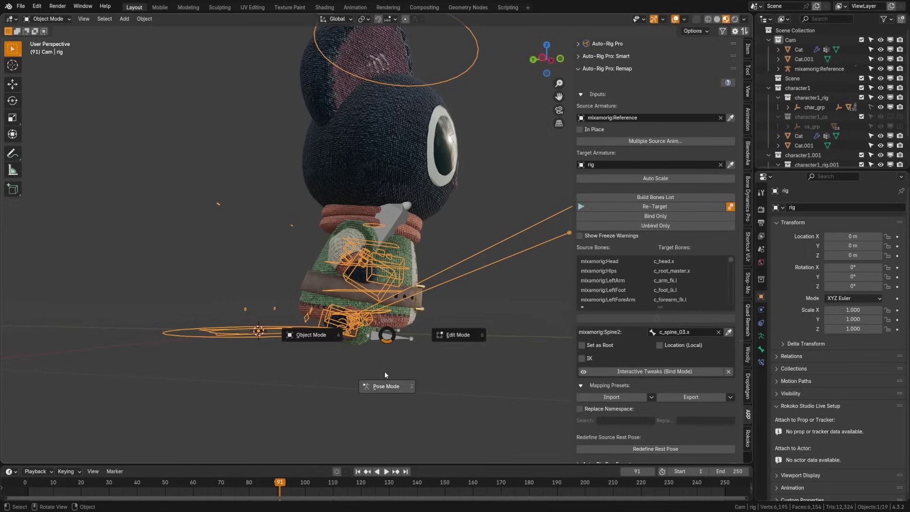
{"action": "left_click", "coordinate": [385, 371]}
{"action": "key", "text": "g"}
{"action": "left_click", "coordinate": [391, 289]}
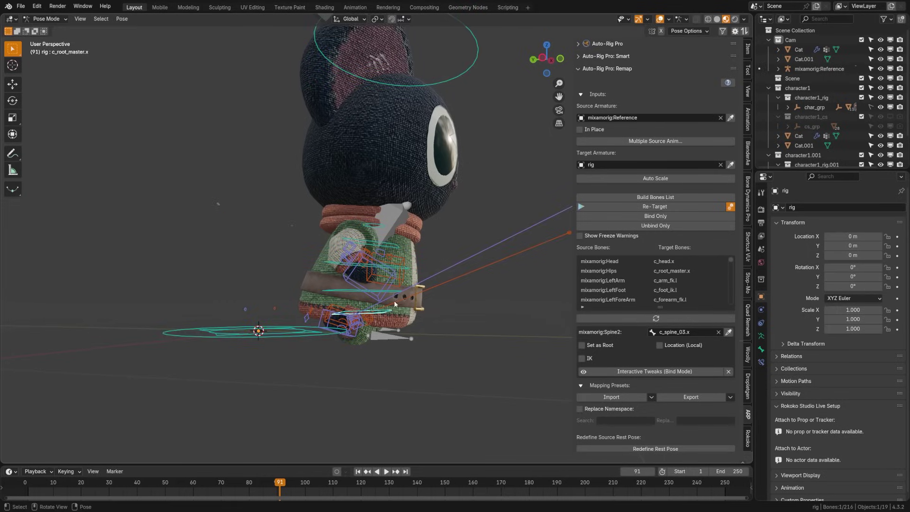
{"action": "key", "text": "space"}
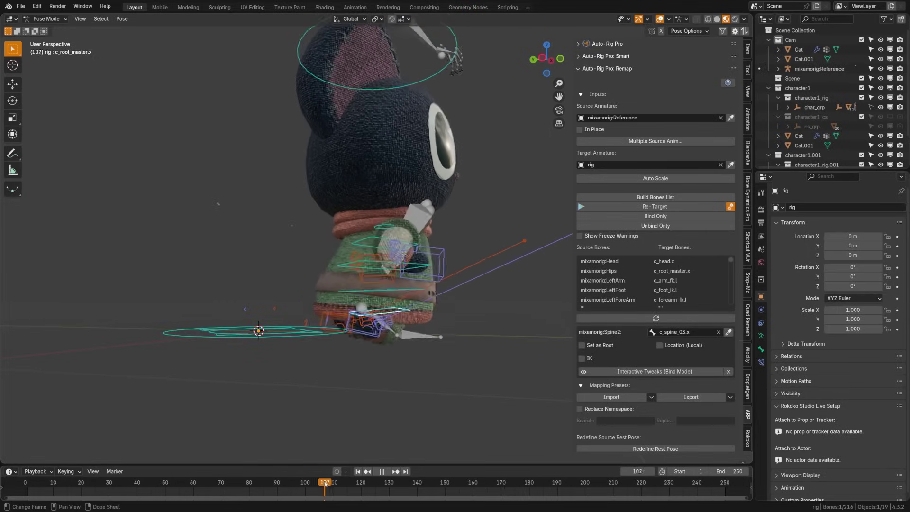
{"action": "key", "text": "space"}
{"action": "left_click_drag", "start_coordinate": [293, 483], "coordinate": [201, 483]}
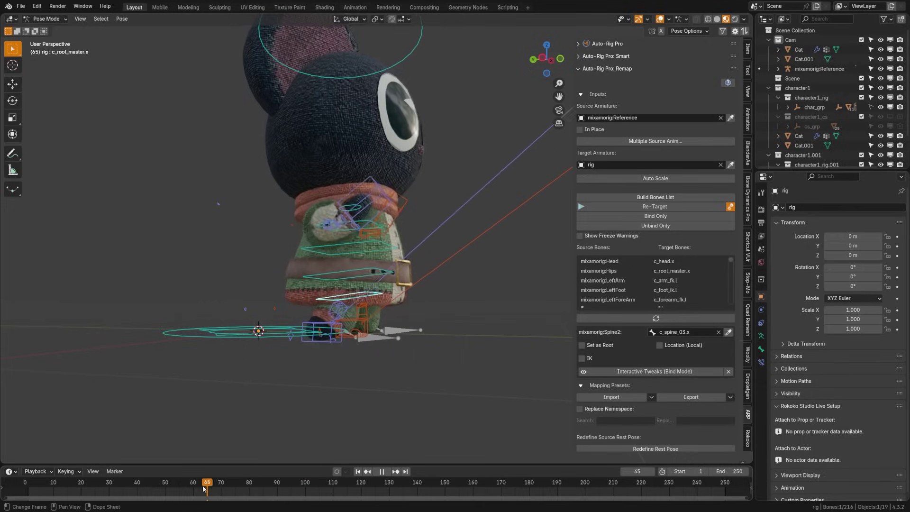
Show the Rokoko retargeting settings in the sidebar and return the rig to Object Mode
{"action": "left_click", "coordinate": [748, 435]}
{"action": "middle_click_drag", "start_coordinate": [463, 277], "coordinate": [385, 294]}
{"action": "key", "text": "ctrl+Tab"}
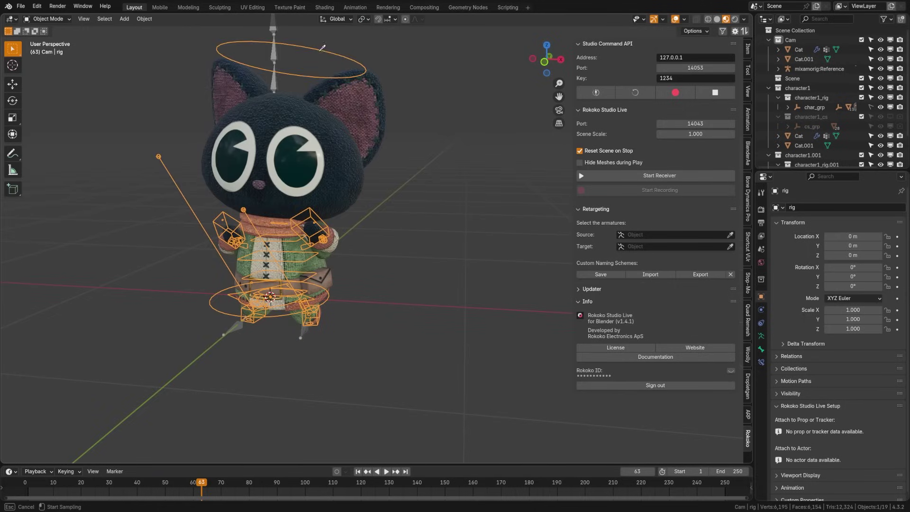
Set the cat rig as Rokoko target, build the bone list, and review mappings like LeftHand to hand.l
{"action": "left_click", "coordinate": [309, 238]}
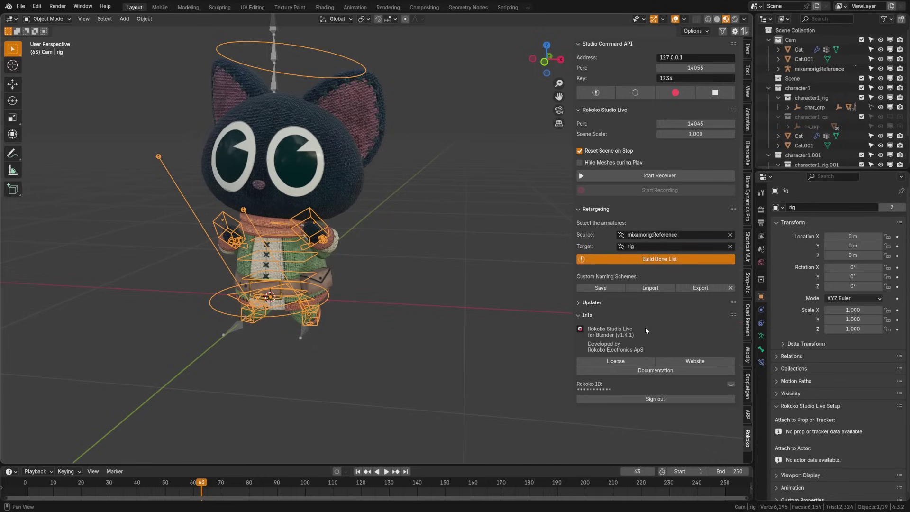
{"action": "left_click", "coordinate": [657, 259]}
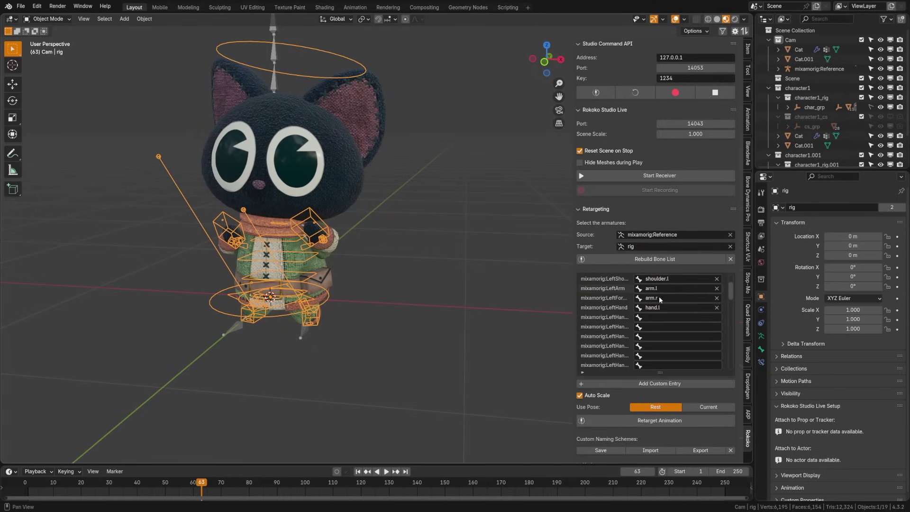
{"action": "scroll", "coordinate": [659, 298], "scroll_direction": "down", "scroll_amount": 4}
{"action": "left_click_drag", "start_coordinate": [572, 309], "coordinate": [472, 309]}
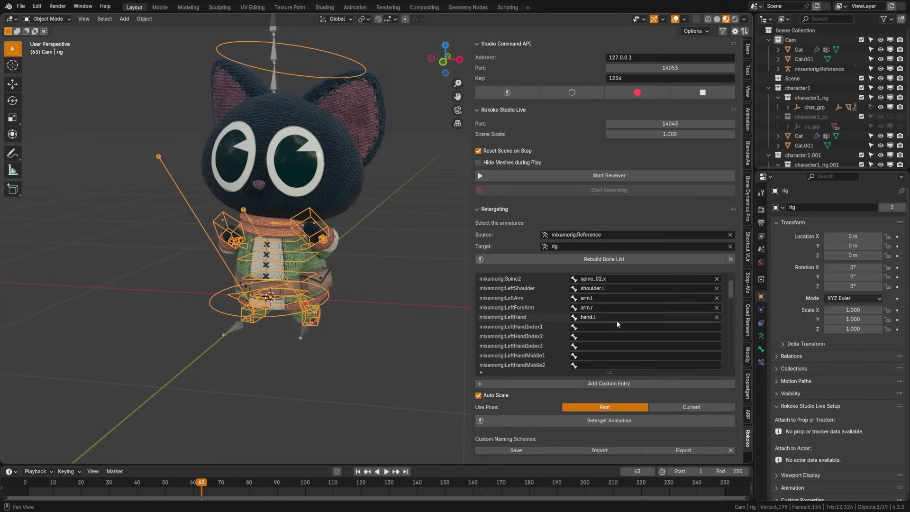
{"action": "scroll", "coordinate": [616, 320], "scroll_direction": "down", "scroll_amount": 3}
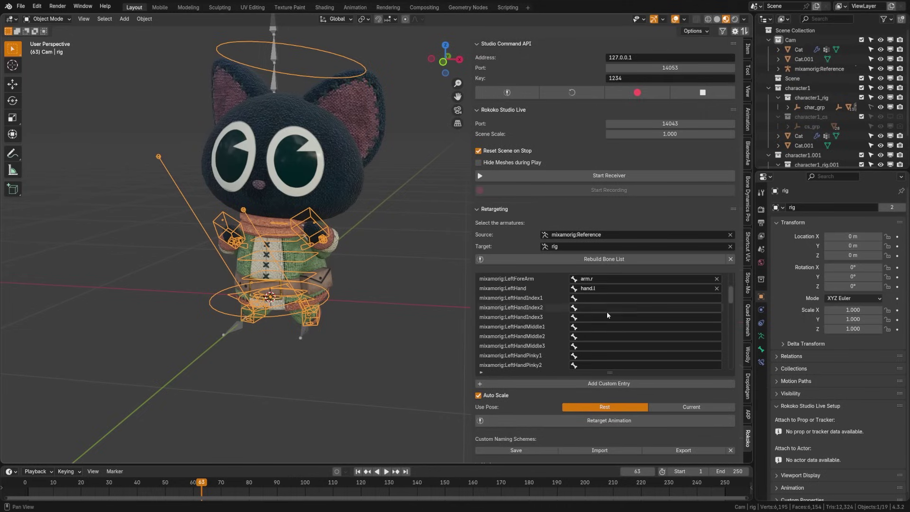
{"action": "scroll", "coordinate": [607, 311], "scroll_direction": "down", "scroll_amount": 1}
{"action": "scroll", "coordinate": [678, 409], "scroll_direction": "down", "scroll_amount": 3}
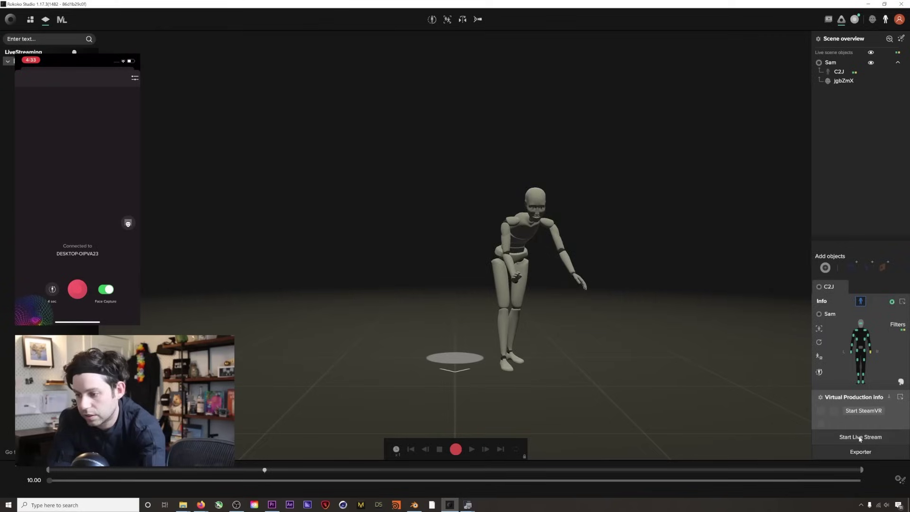
Retarget the Mixamo animation onto the rig and assign the live-streamed actor to the armature
{"action": "left_click", "coordinate": [862, 434]}
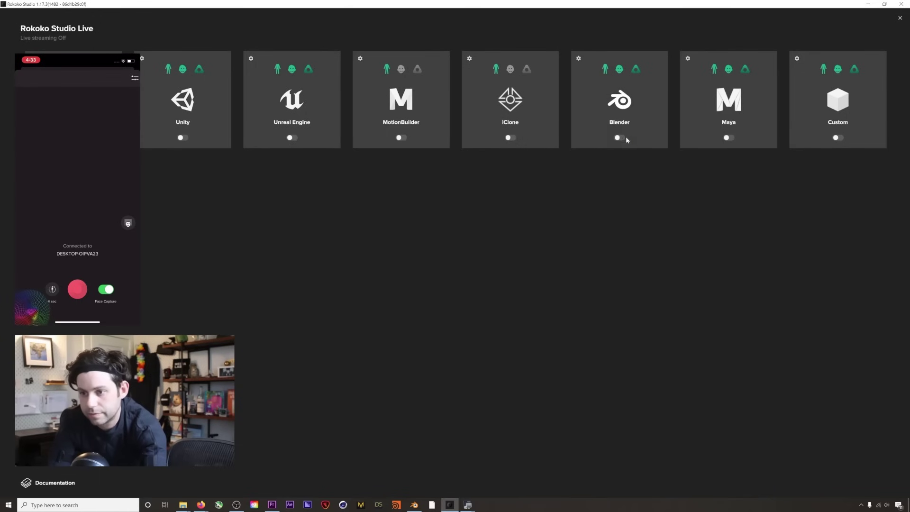
{"action": "left_click", "coordinate": [618, 61]}
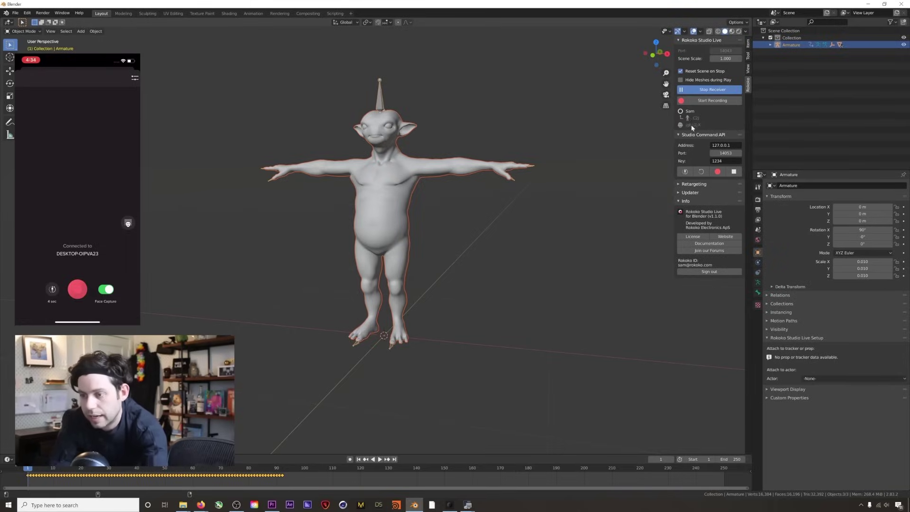
{"action": "left_click", "coordinate": [852, 378]}
{"action": "left_click", "coordinate": [808, 393]}
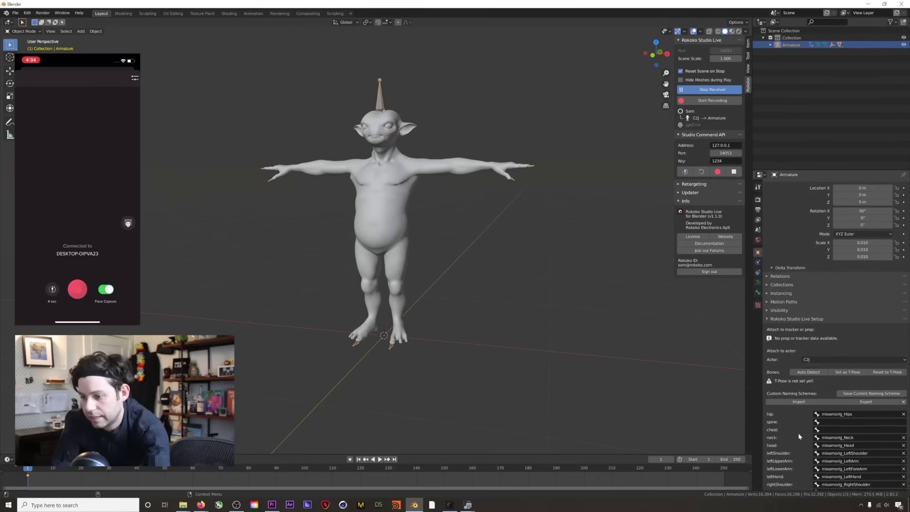
Set the armature's current pose as T-pose and auto-detect its capture mappings
{"action": "scroll", "coordinate": [797, 432], "scroll_direction": "down", "scroll_amount": 4}
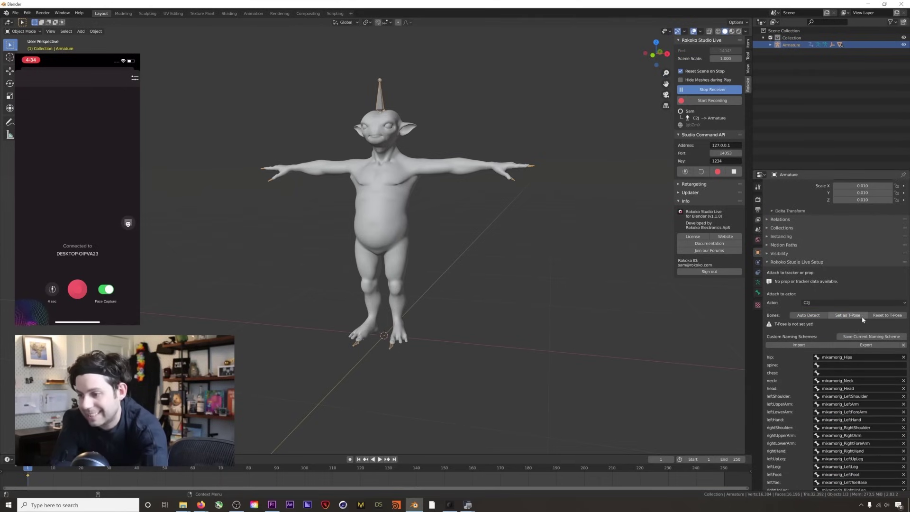
{"action": "left_click", "coordinate": [846, 315]}
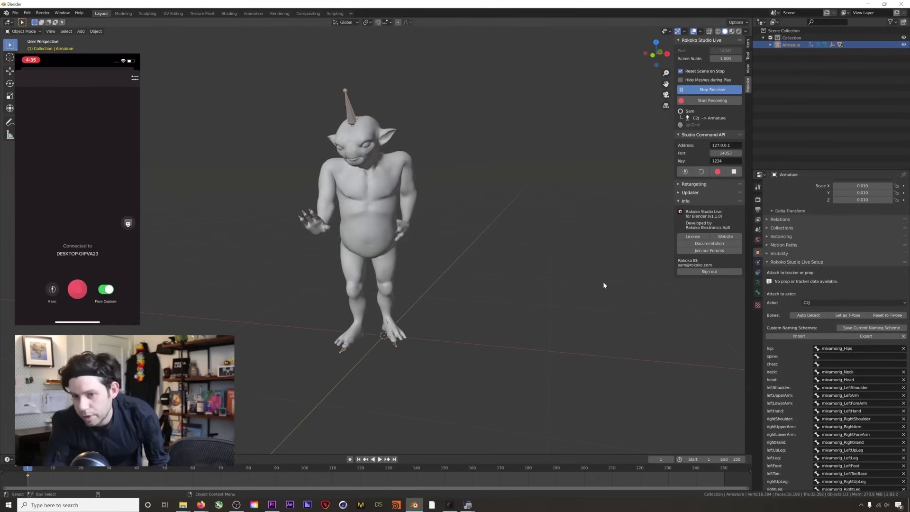
{"action": "left_click", "coordinate": [364, 223]}
{"action": "left_click", "coordinate": [871, 391]}
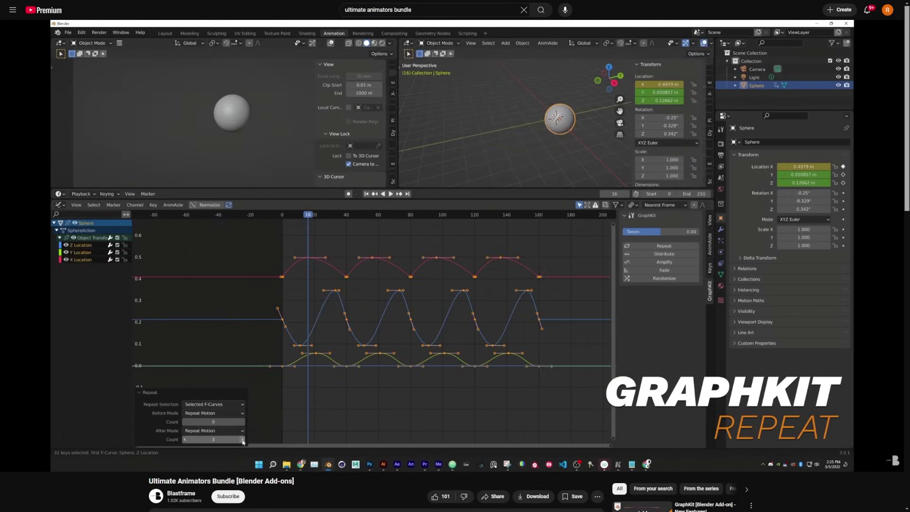
Play the Ultimate Animators Bundle GraphKit video, then go to the Rokoko website
{"action": "left_click", "coordinate": [243, 440]}
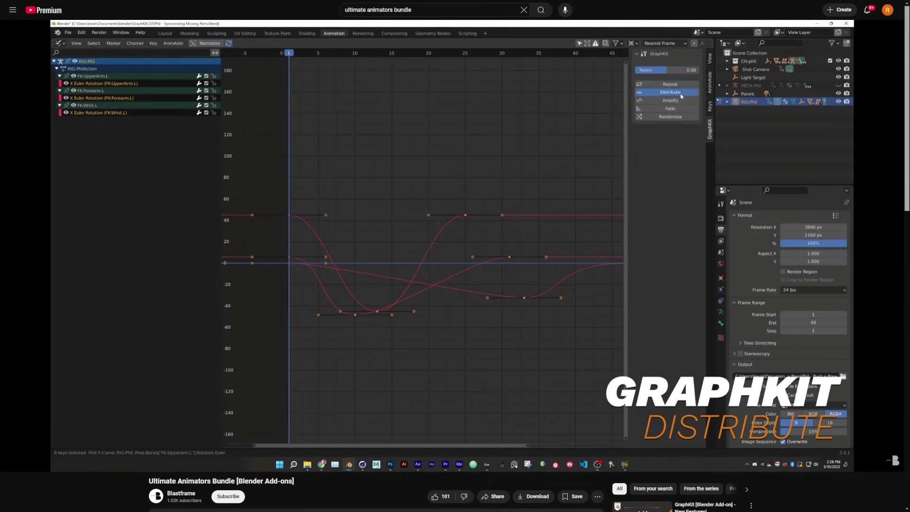
{"action": "left_click", "coordinate": [681, 96]}
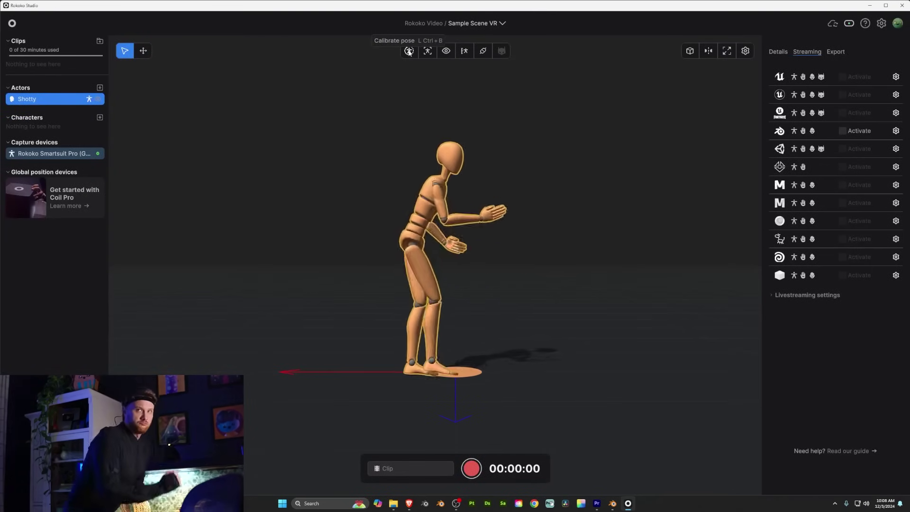
Record a motion capture clip and assign the imported Ch35_nonPBR character to the actor
{"action": "left_click", "coordinate": [471, 468]}
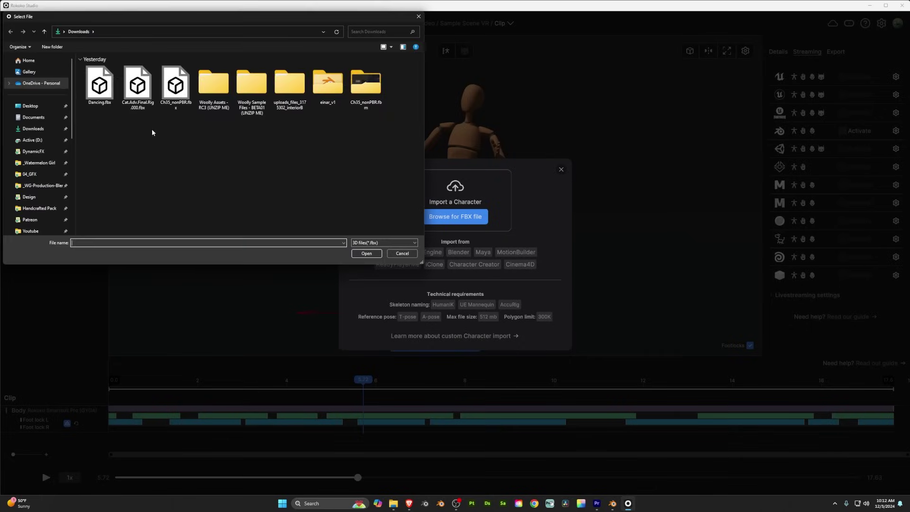
{"action": "key", "text": "Return"}
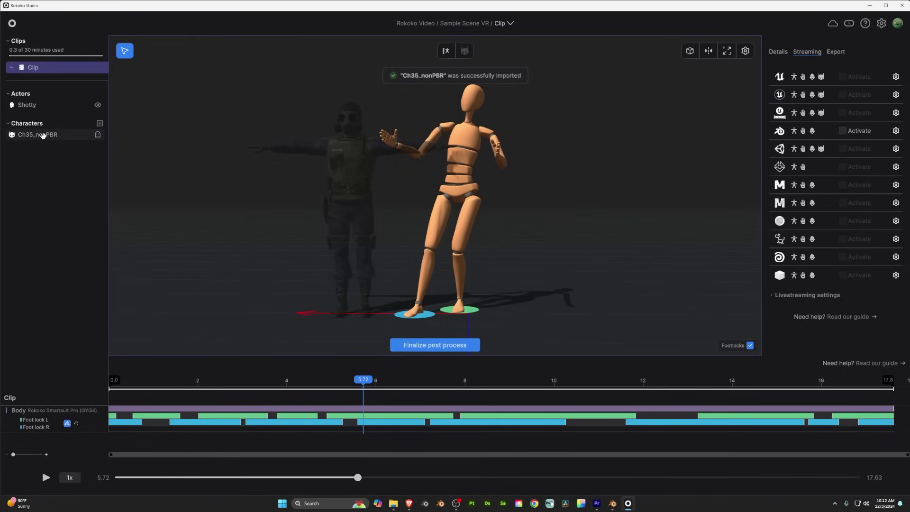
{"action": "left_click_drag", "start_coordinate": [44, 110], "coordinate": [49, 109]}
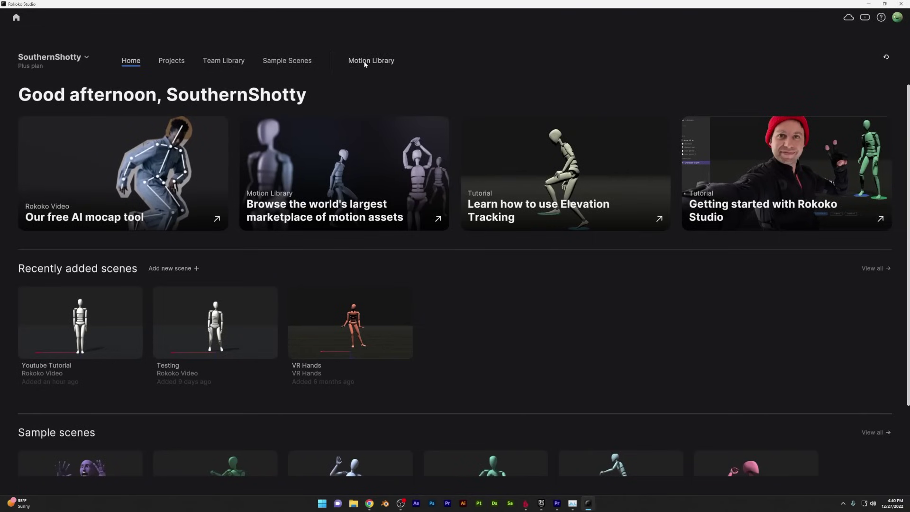
Preview the Dancing 56 animation from the Motion Library's New assets
{"action": "left_click", "coordinate": [365, 60]}
{"action": "scroll", "coordinate": [91, 260], "scroll_direction": "down", "scroll_amount": 2}
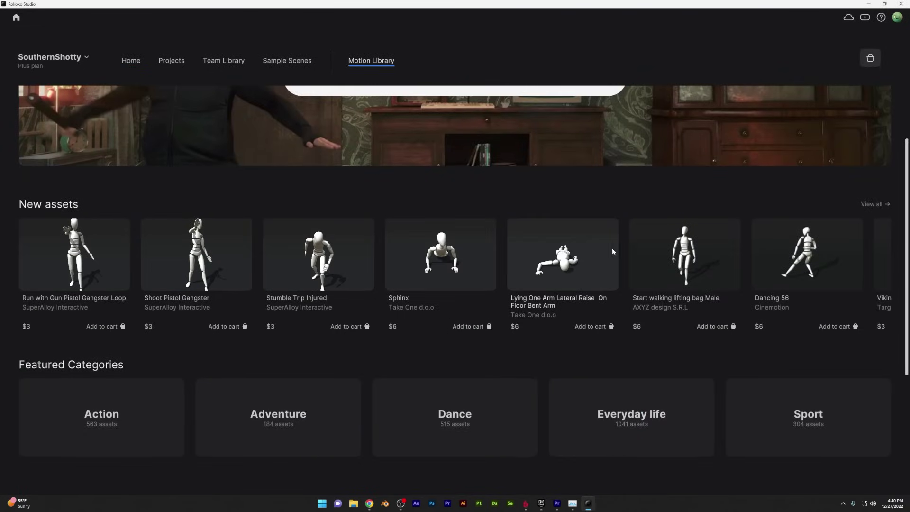
{"action": "left_click", "coordinate": [801, 268]}
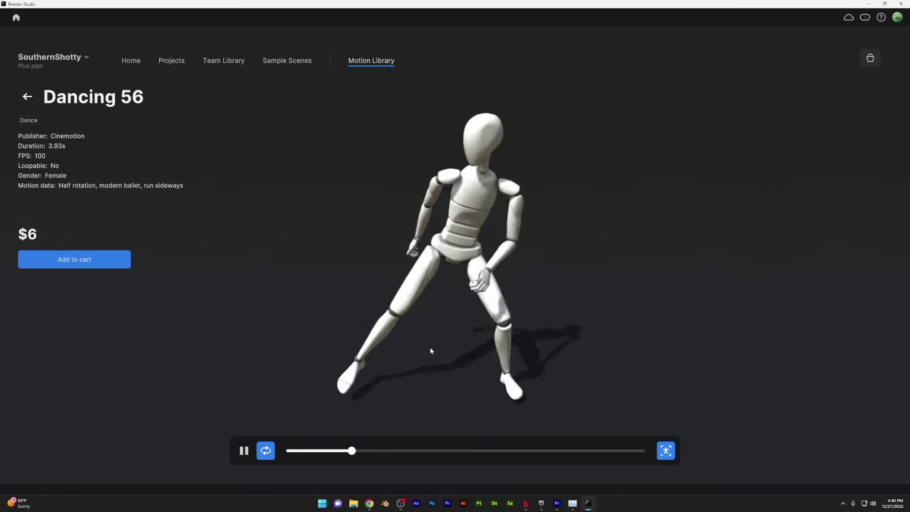